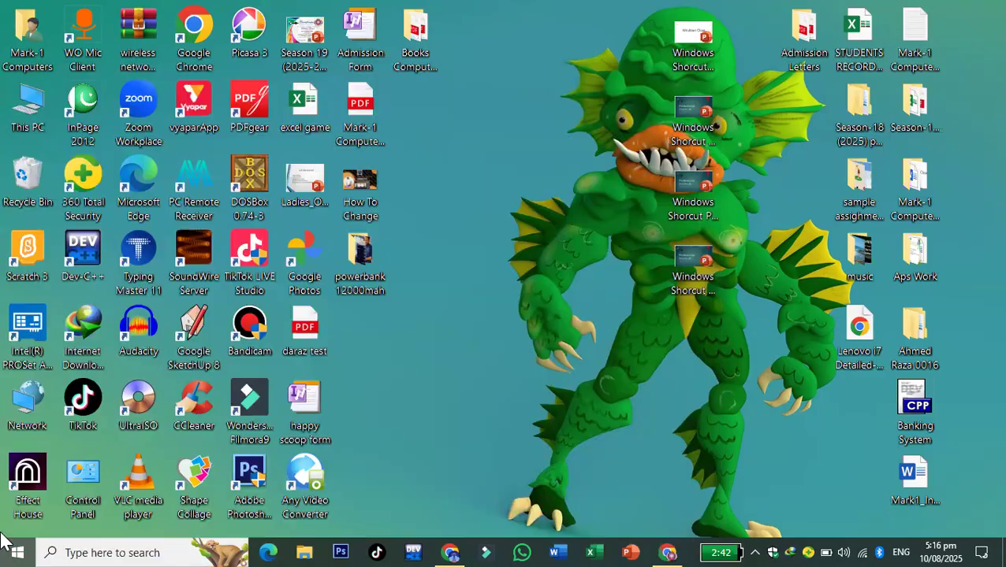
- Search for 'excel' from the taskbar search box
{"action": "left_click", "coordinate": [4, 542]}
{"action": "type", "text": "excel"}
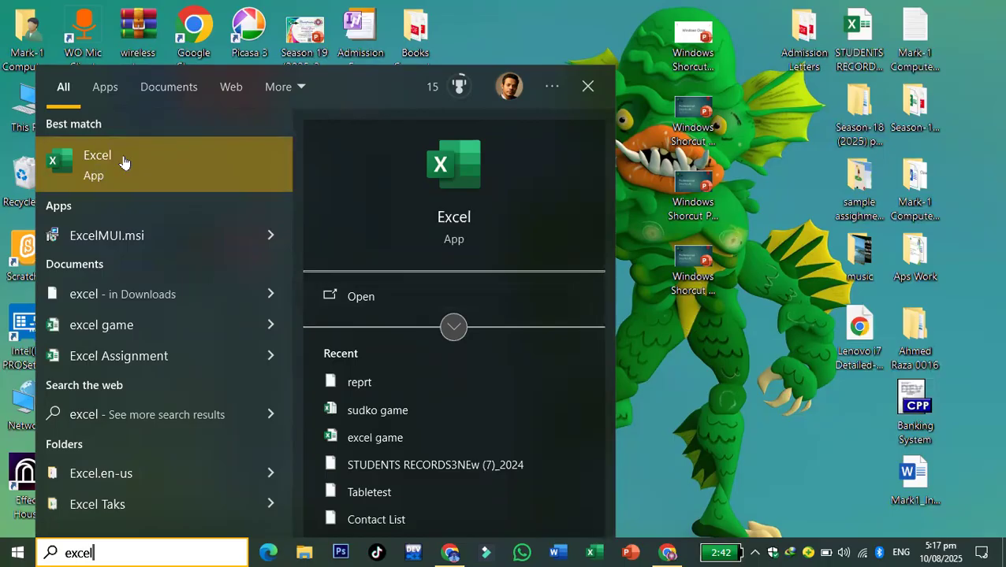
- Dismiss the search, create a new Microsoft Excel Worksheet file on the desktop, then delete it
{"action": "left_click", "coordinate": [557, 25]}
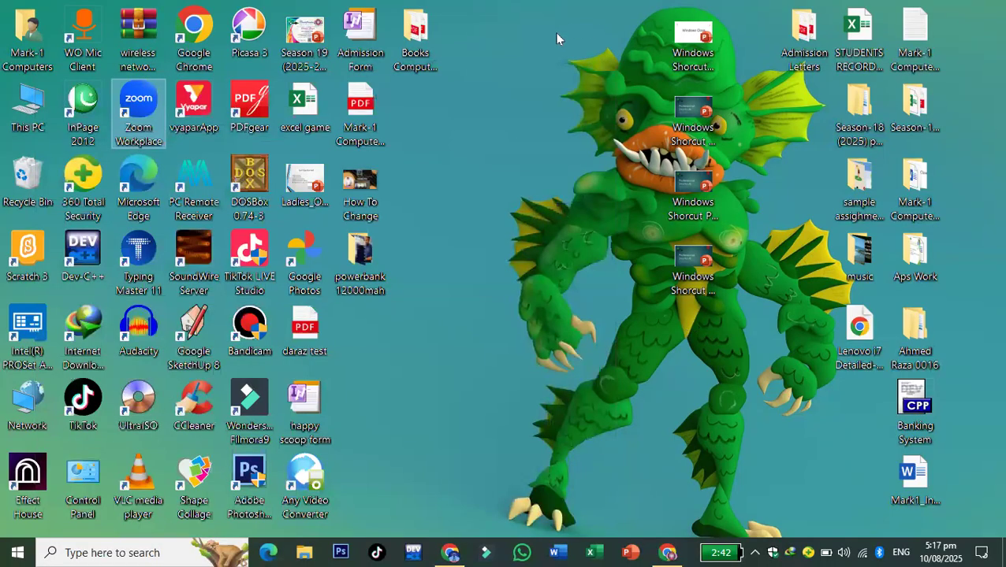
{"action": "right_click", "coordinate": [450, 117]}
{"action": "mouse_move", "coordinate": [517, 319]}
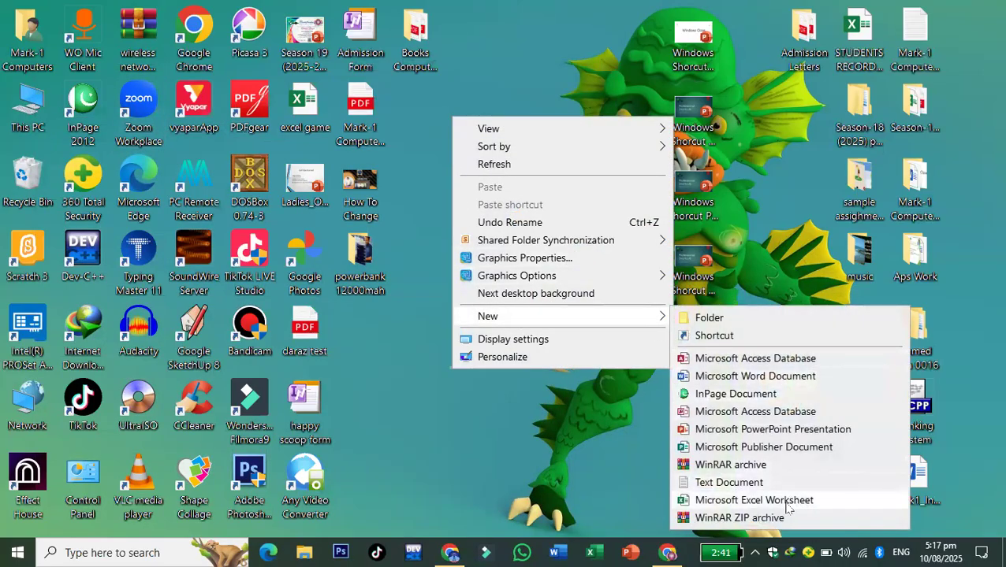
{"action": "left_click", "coordinate": [712, 505]}
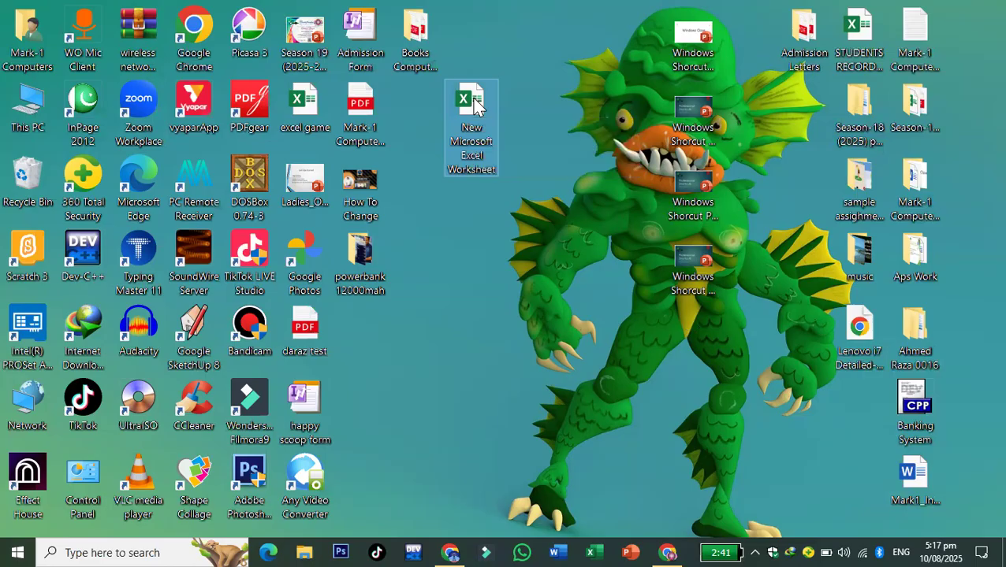
{"action": "key", "text": "Delete"}
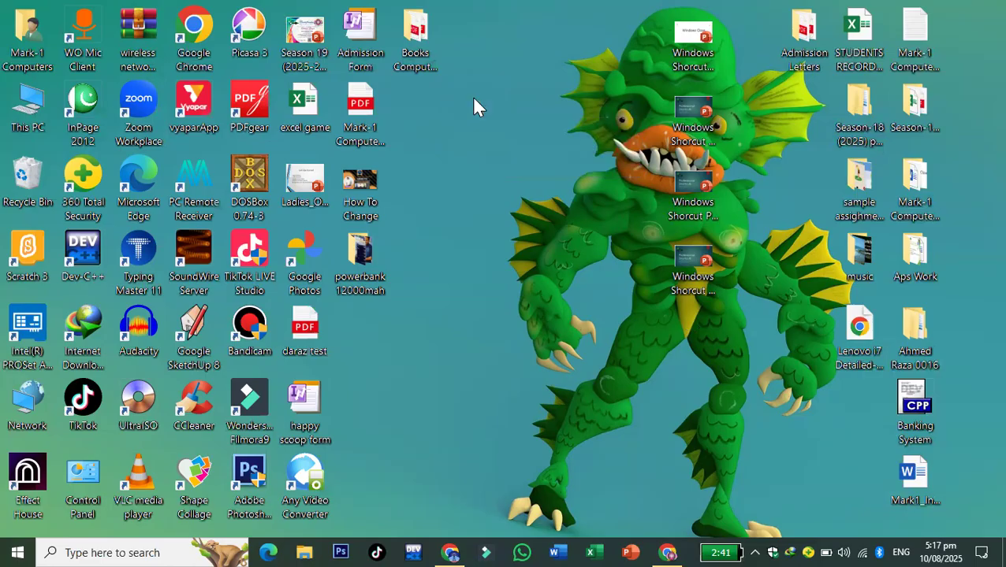
{"action": "key", "text": "super+r"}
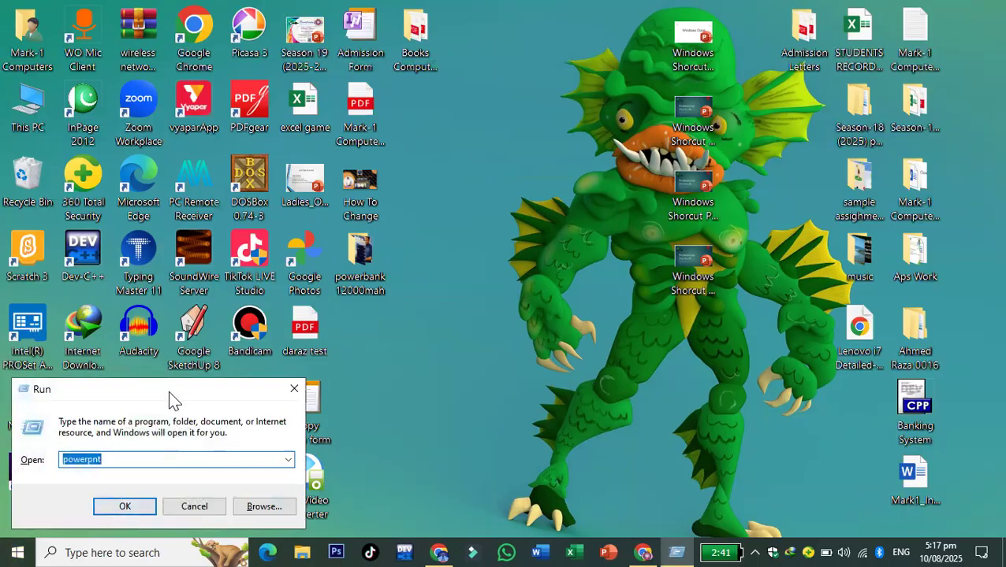
- Enter excel in the Run dialog and launch it
{"action": "left_click_drag", "start_coordinate": [179, 396], "coordinate": [536, 108]}
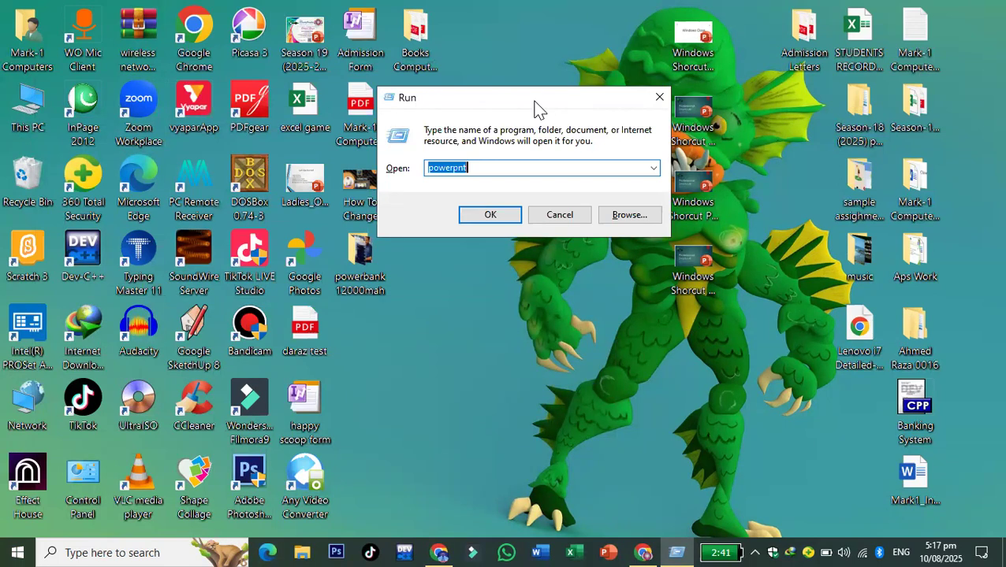
{"action": "type", "text": "excel"}
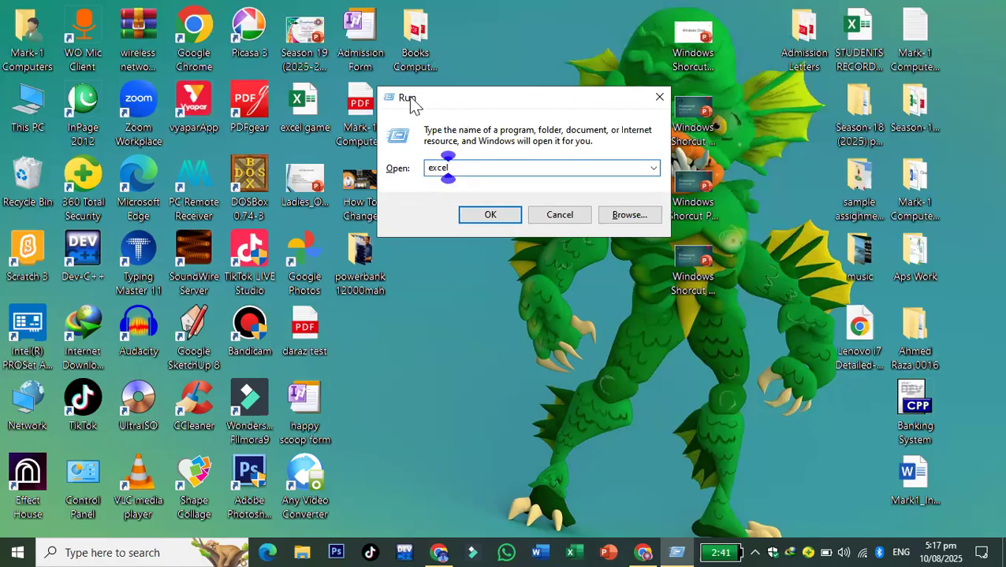
{"action": "left_click_drag", "start_coordinate": [453, 111], "coordinate": [480, 135]}
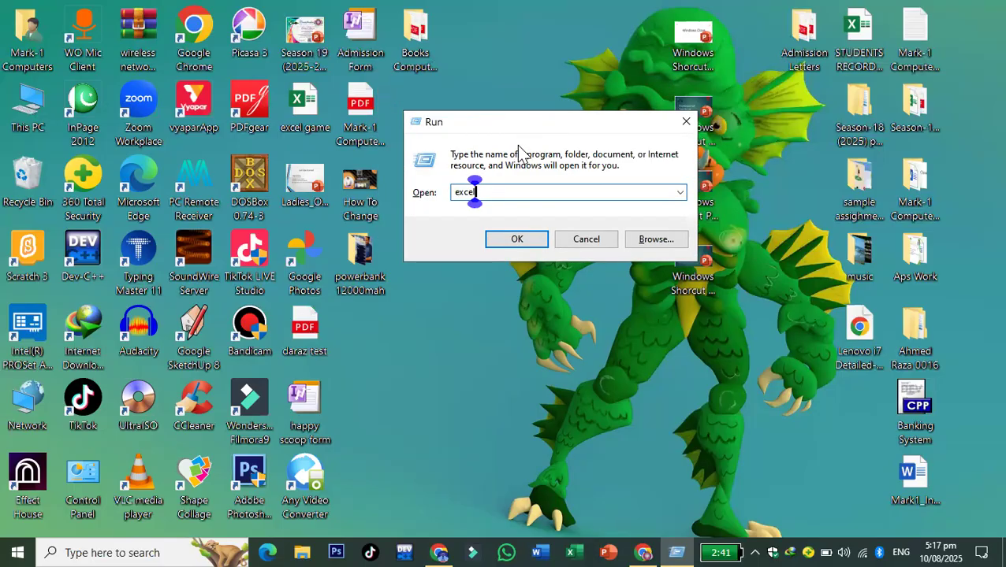
{"action": "left_click_drag", "start_coordinate": [546, 127], "coordinate": [547, 148]}
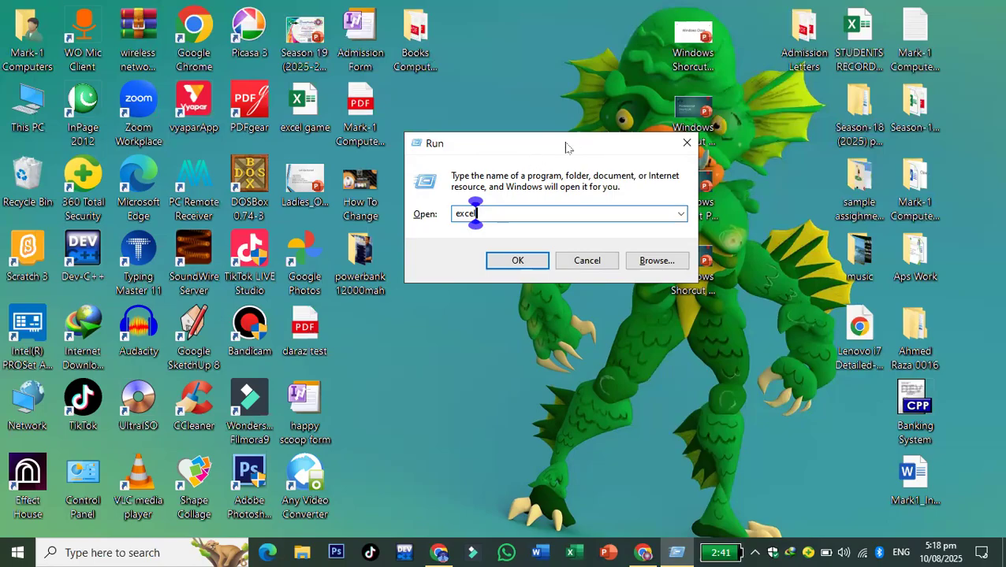
{"action": "left_click_drag", "start_coordinate": [566, 148], "coordinate": [547, 155]}
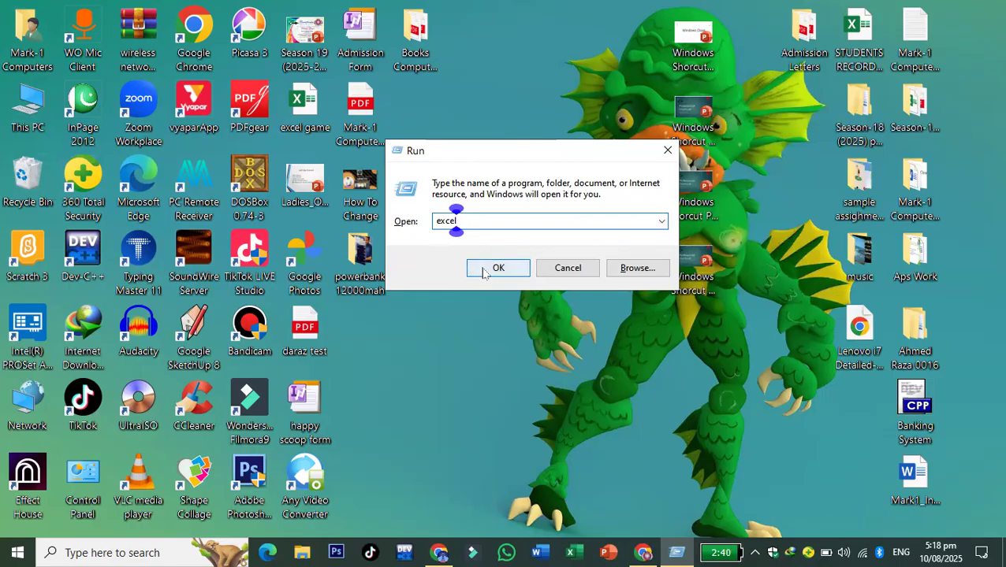
{"action": "left_click", "coordinate": [483, 271]}
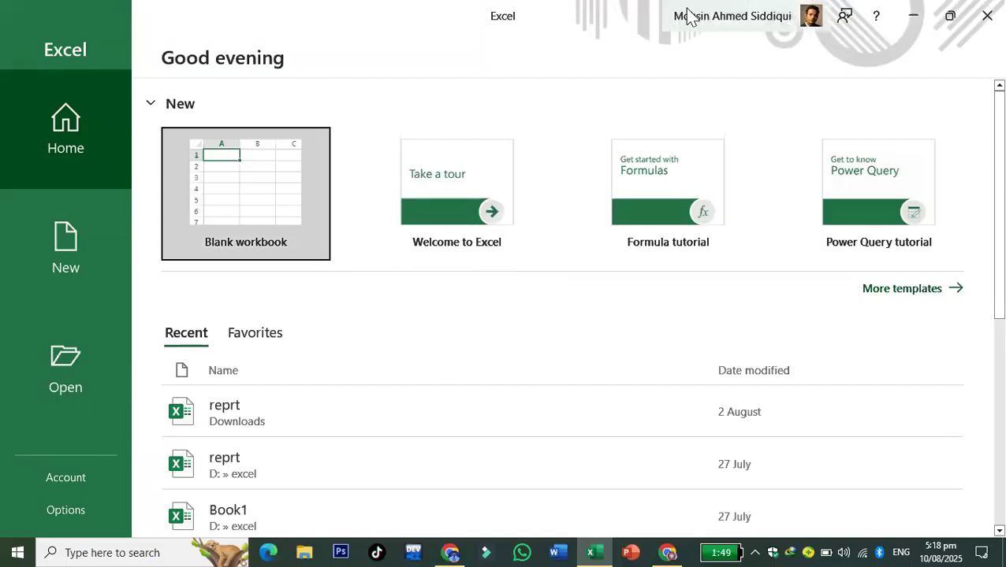
- Create a blank workbook and dismiss the GET GENUINE OFFICE banner
{"action": "left_click", "coordinate": [315, 203]}
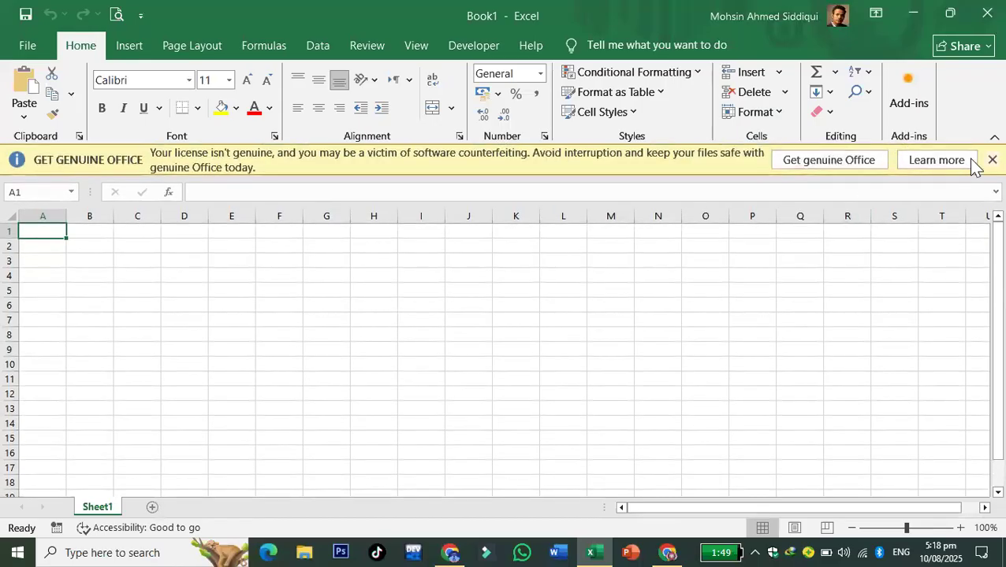
{"action": "left_click", "coordinate": [992, 160]}
{"action": "left_click", "coordinate": [494, 271]}
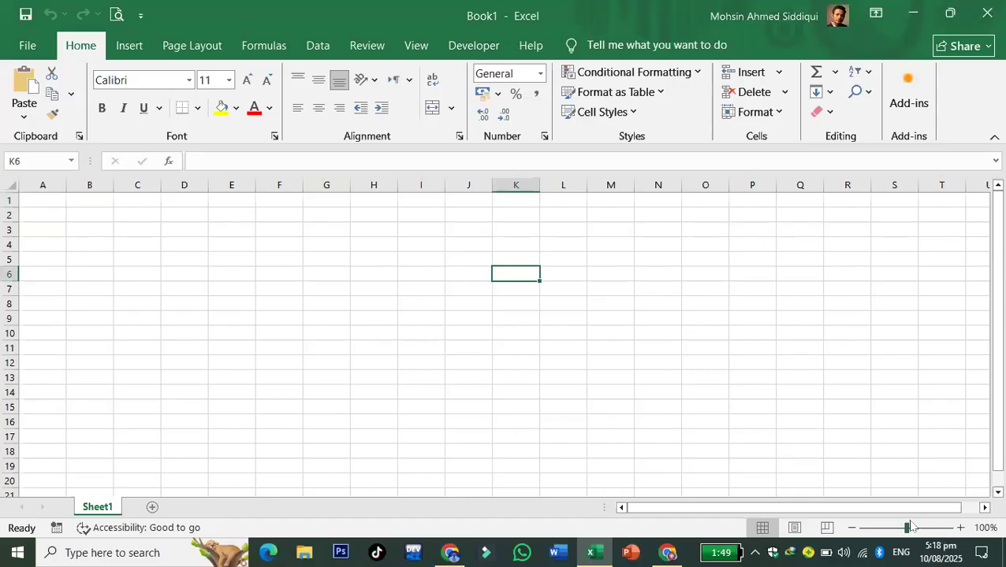
- Select various cells (H13, M7, J4, J7) and columns F and G on Sheet1
{"action": "left_click", "coordinate": [383, 374]}
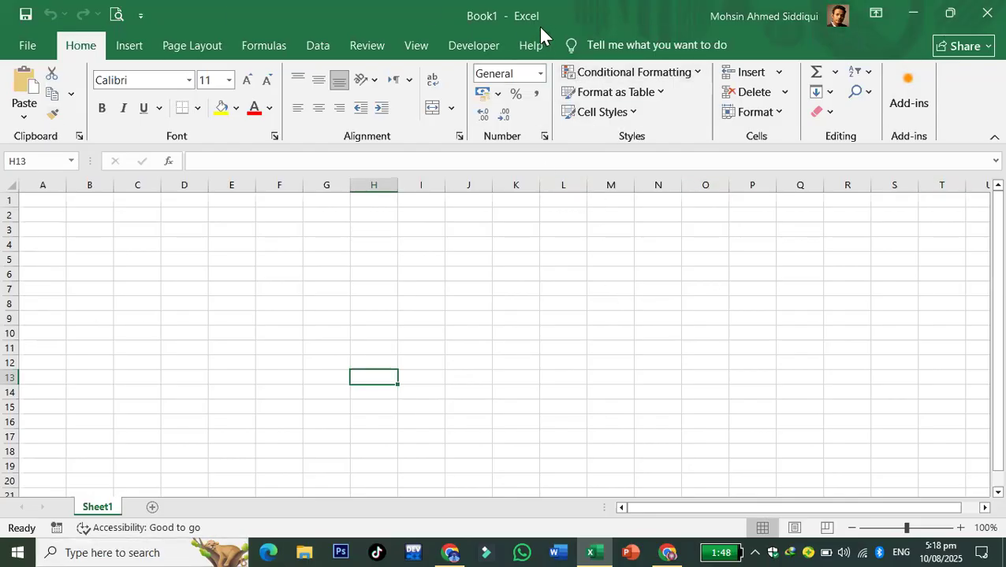
{"action": "left_click", "coordinate": [591, 287]}
{"action": "left_click", "coordinate": [282, 185]}
{"action": "left_click", "coordinate": [329, 185]}
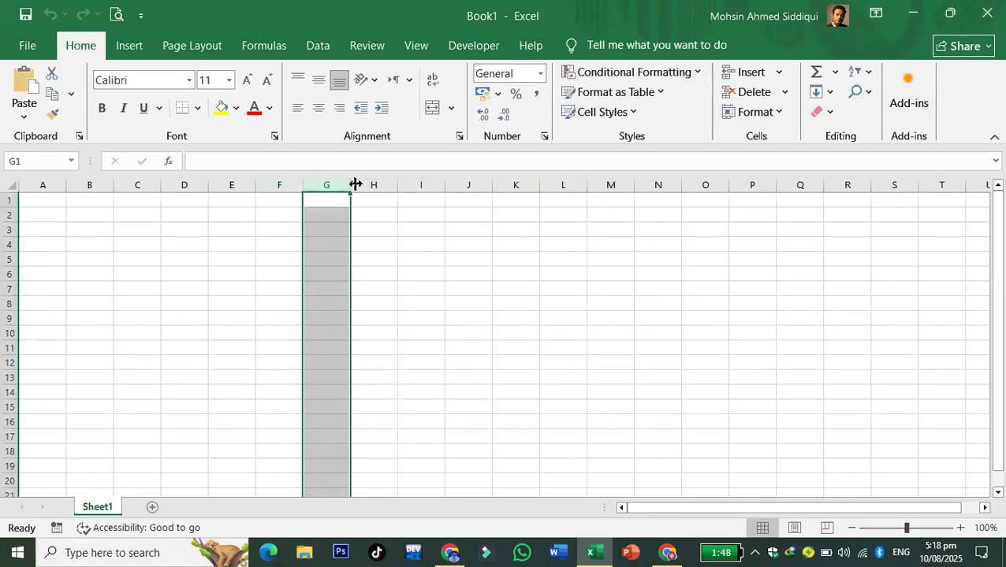
{"action": "left_click", "coordinate": [468, 244]}
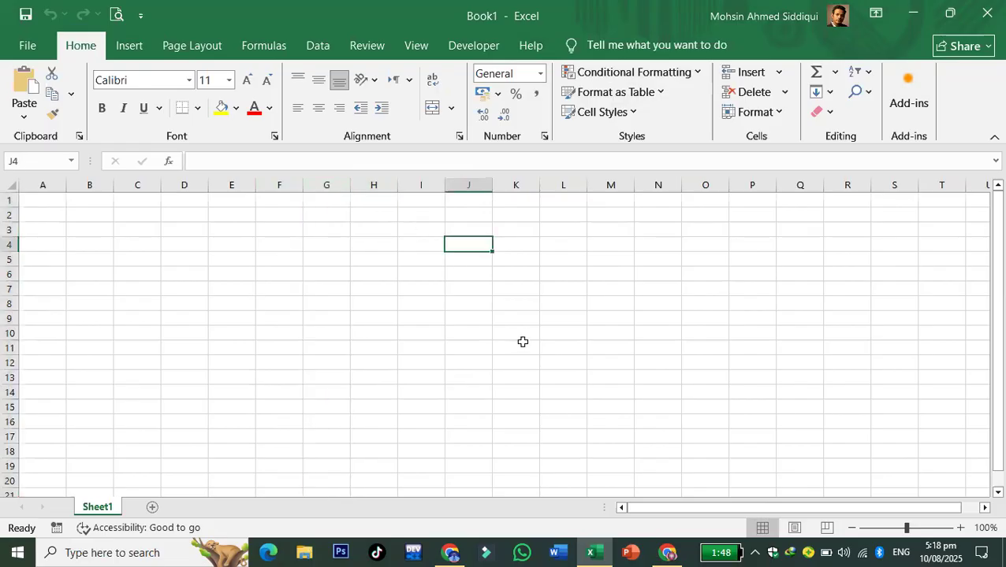
{"action": "left_click", "coordinate": [450, 281]}
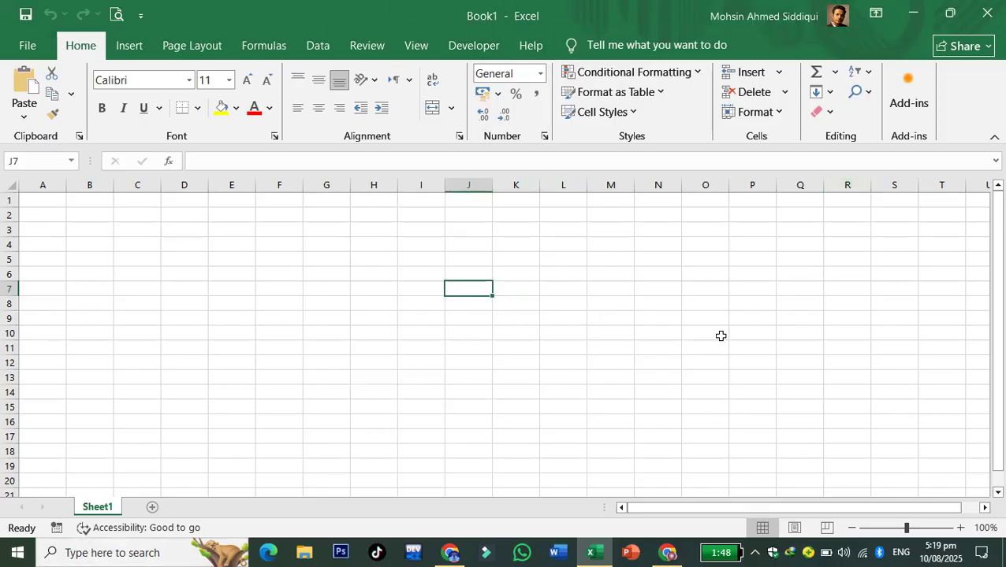
- Type the headings 'name' in H4 and 'father' in I4
{"action": "left_click", "coordinate": [639, 391]}
{"action": "left_click", "coordinate": [408, 339]}
{"action": "left_click", "coordinate": [374, 246]}
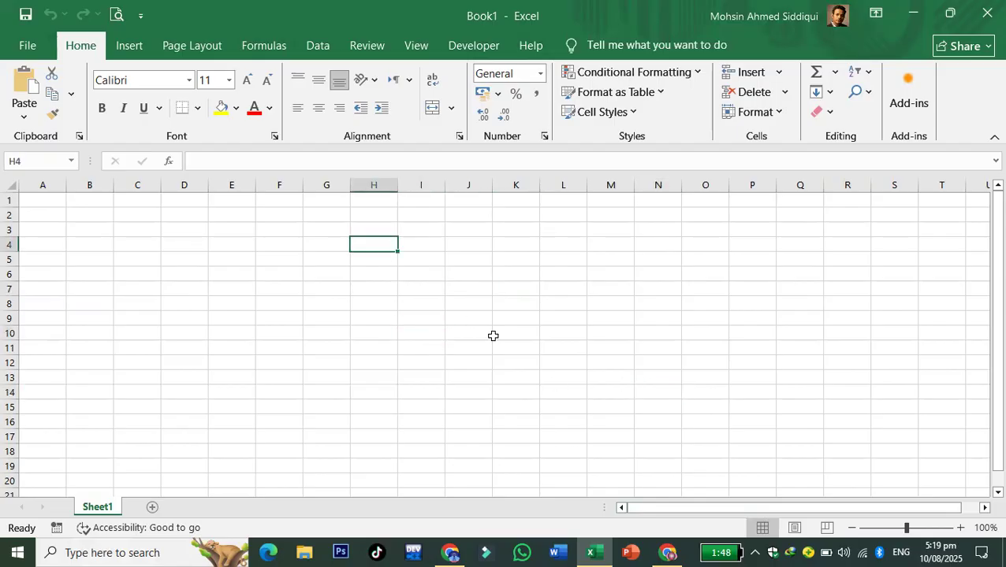
{"action": "type", "text": "nsa"}
{"action": "key", "text": "BackSpace"}
{"action": "key", "text": "BackSpace"}
{"action": "type", "text": "ame"}
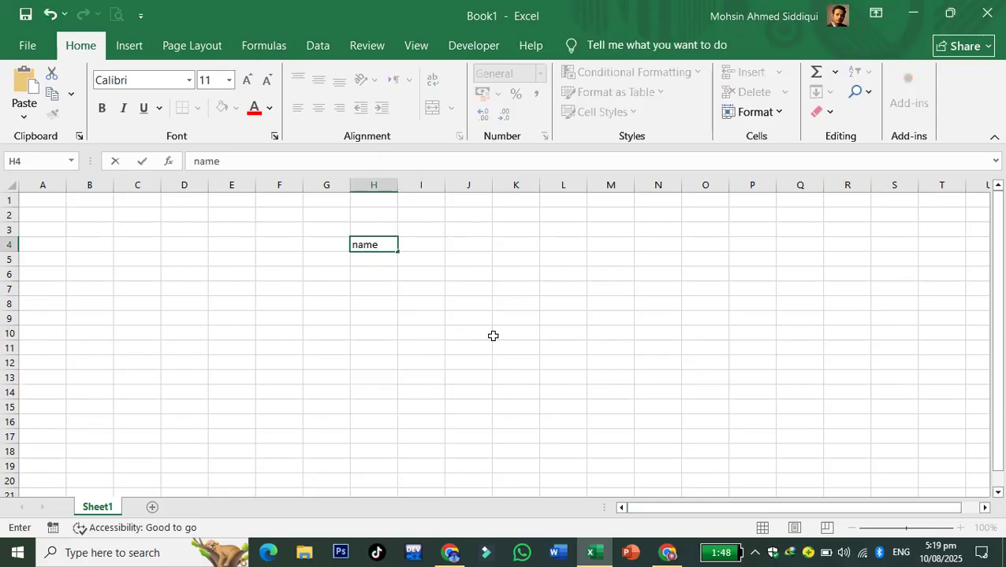
{"action": "key", "text": "Tab"}
{"action": "type", "text": "father"}
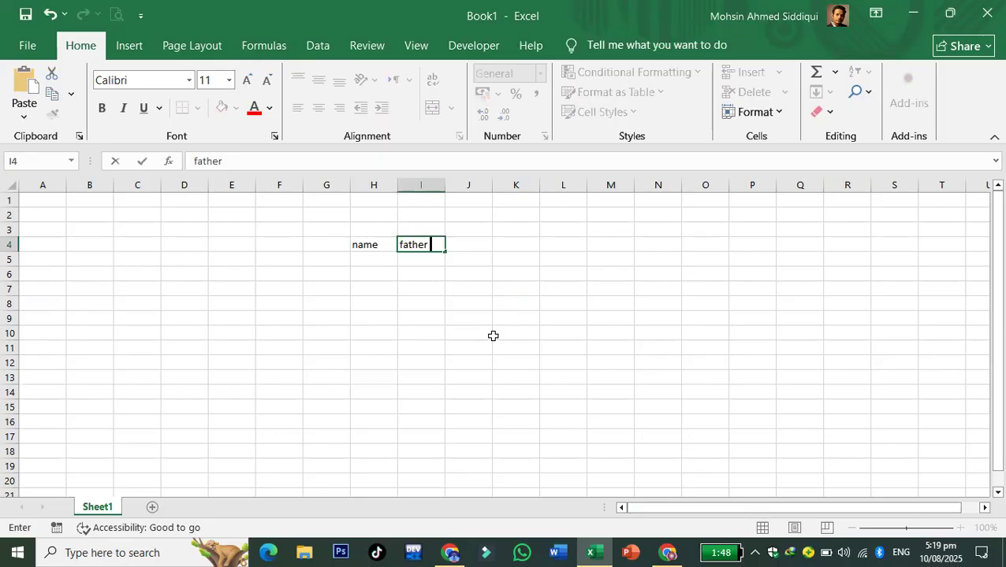
{"action": "left_click", "coordinate": [493, 336]}
{"action": "left_click", "coordinate": [447, 354]}
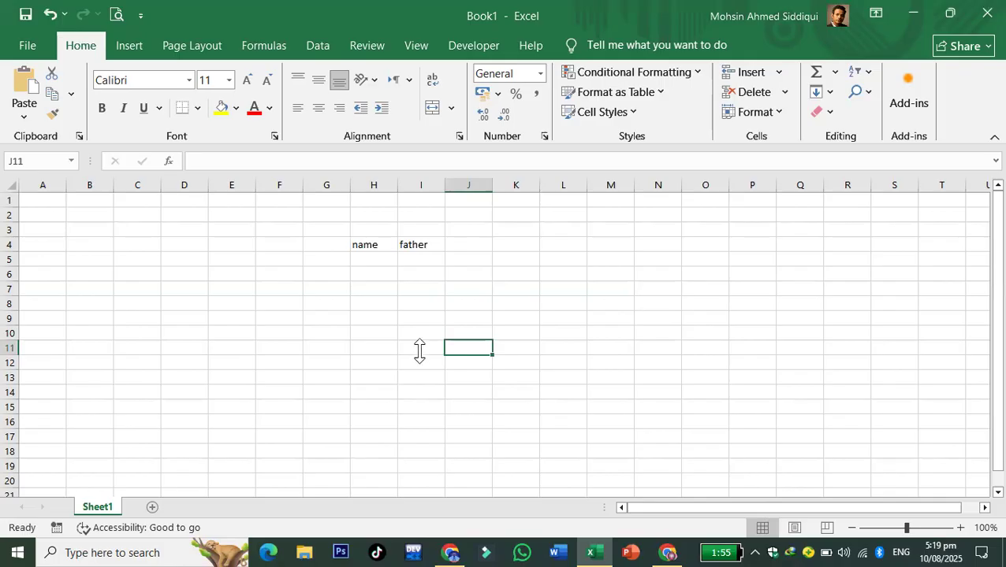
- Enter 2+2 as plain text in O12 and zoom the sheet to 140%
{"action": "left_click_drag", "start_coordinate": [418, 348], "coordinate": [419, 363]}
{"action": "left_click", "coordinate": [704, 368]}
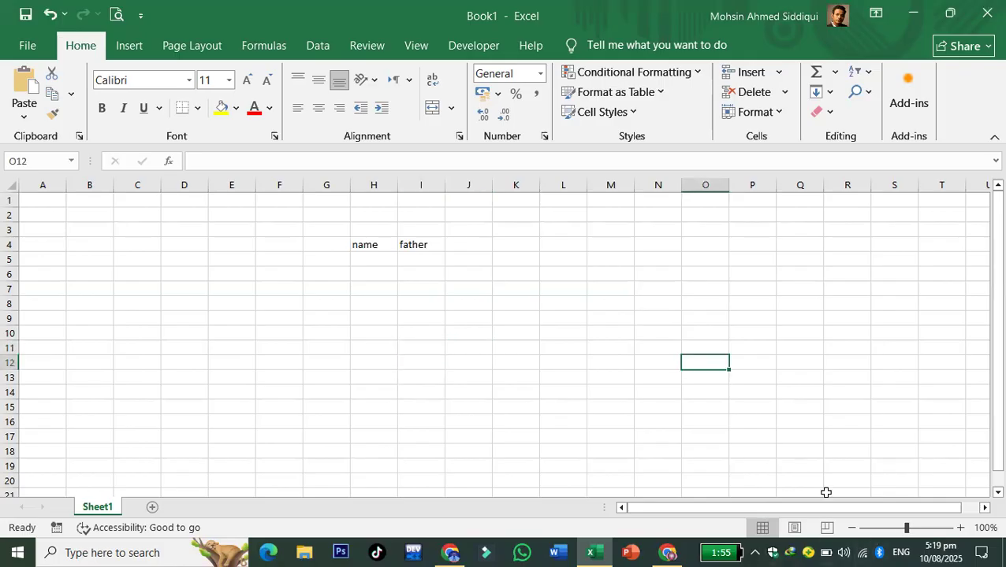
{"action": "type", "text": "2+2"}
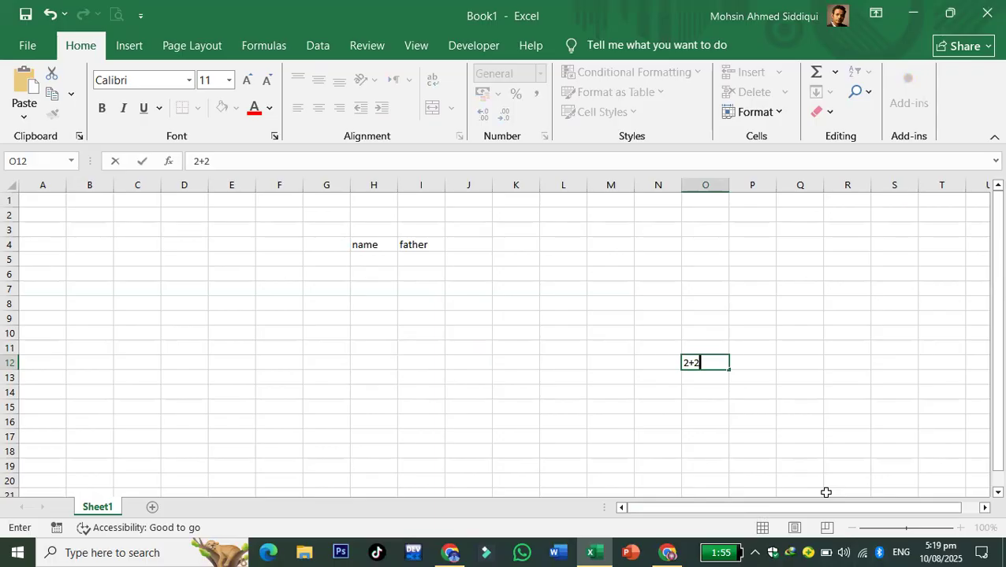
{"action": "key", "text": "Return"}
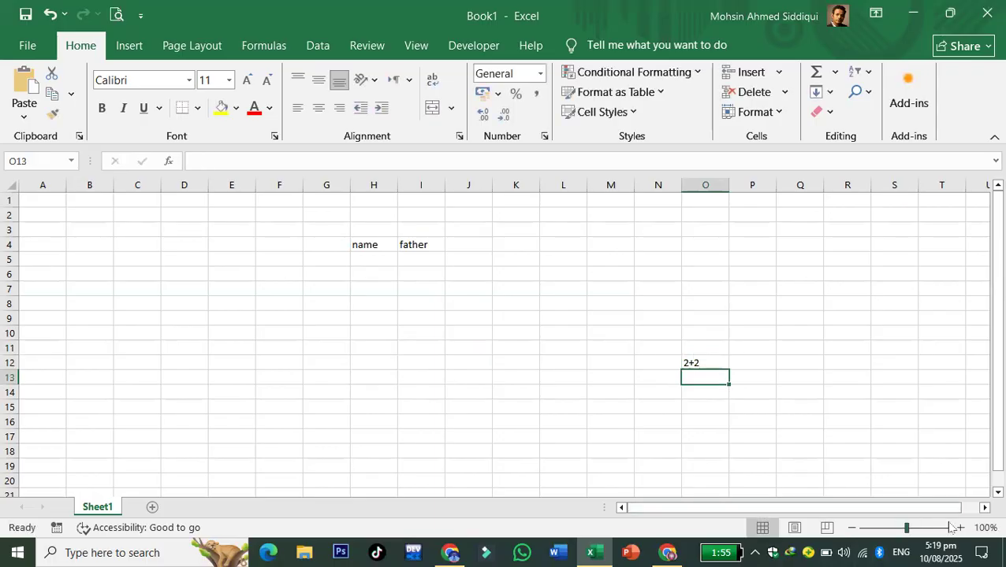
{"action": "left_click", "coordinate": [960, 527]}
{"action": "left_click", "coordinate": [960, 527]}
{"action": "left_click", "coordinate": [960, 528]}
{"action": "left_click", "coordinate": [959, 527]}
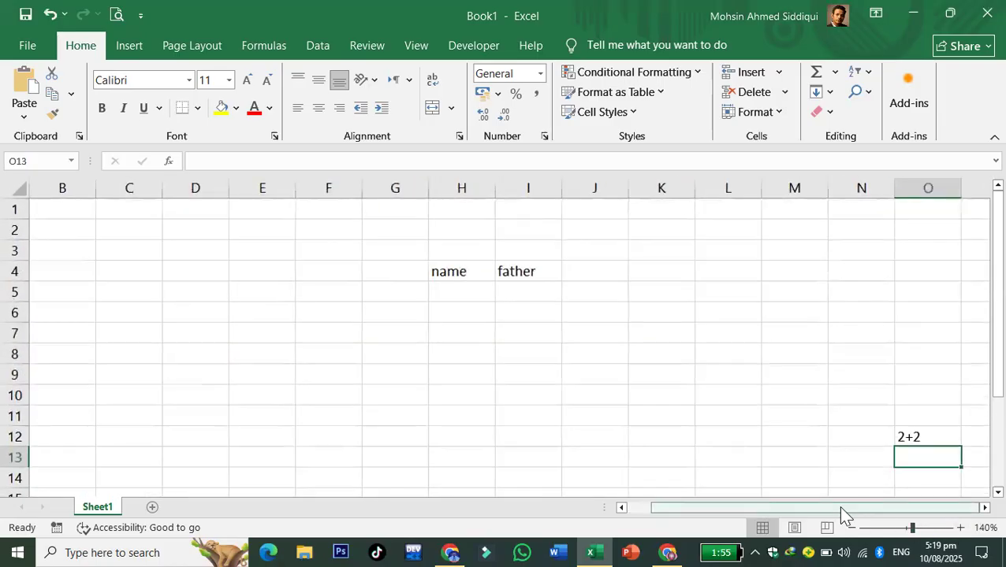
{"action": "left_click", "coordinate": [487, 337]}
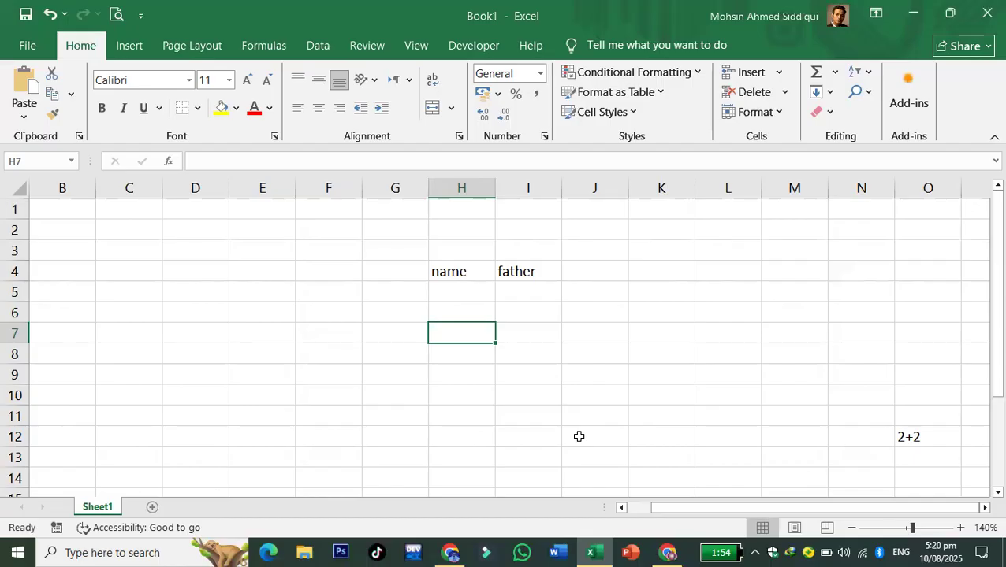
- Enter 2+2 as text in K7, then reselect K7 and start a formula with =
{"action": "left_click", "coordinate": [632, 331]}
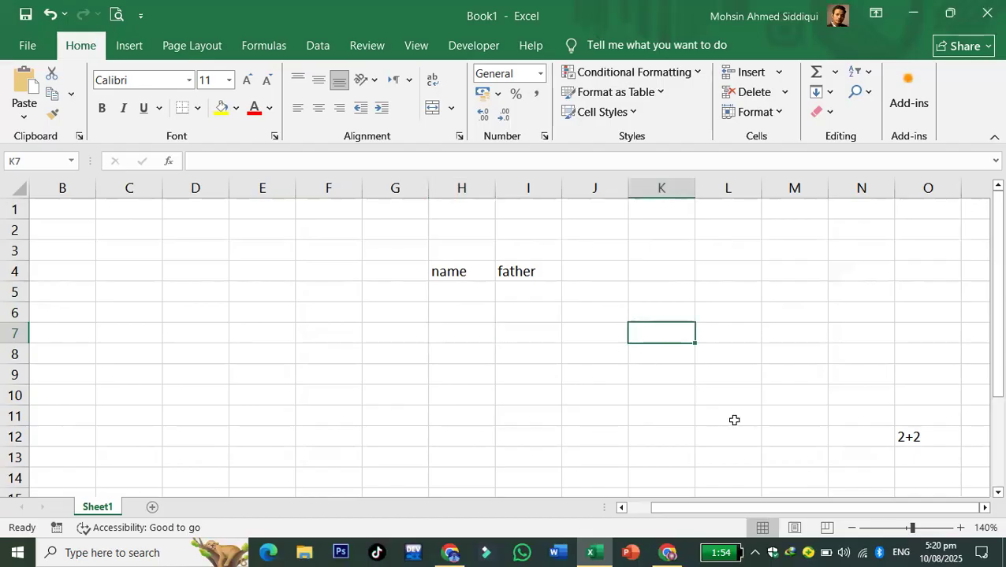
{"action": "type", "text": "2+2"}
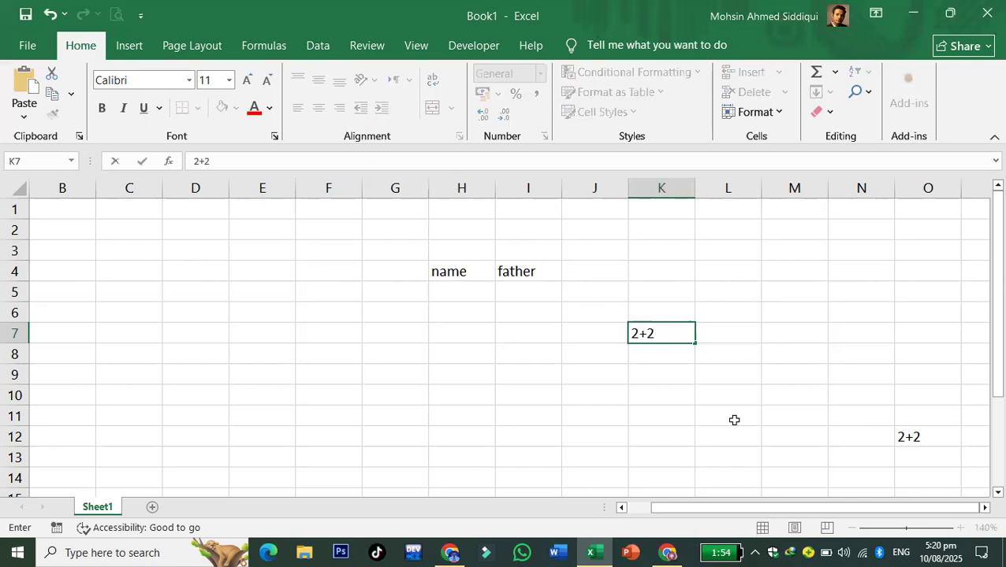
{"action": "key", "text": "Tab"}
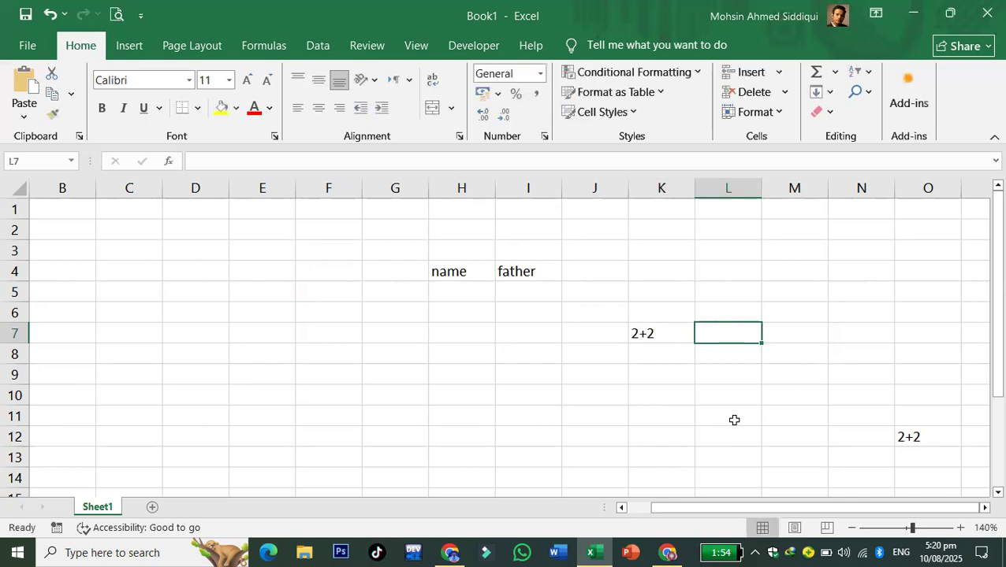
{"action": "left_click", "coordinate": [644, 330]}
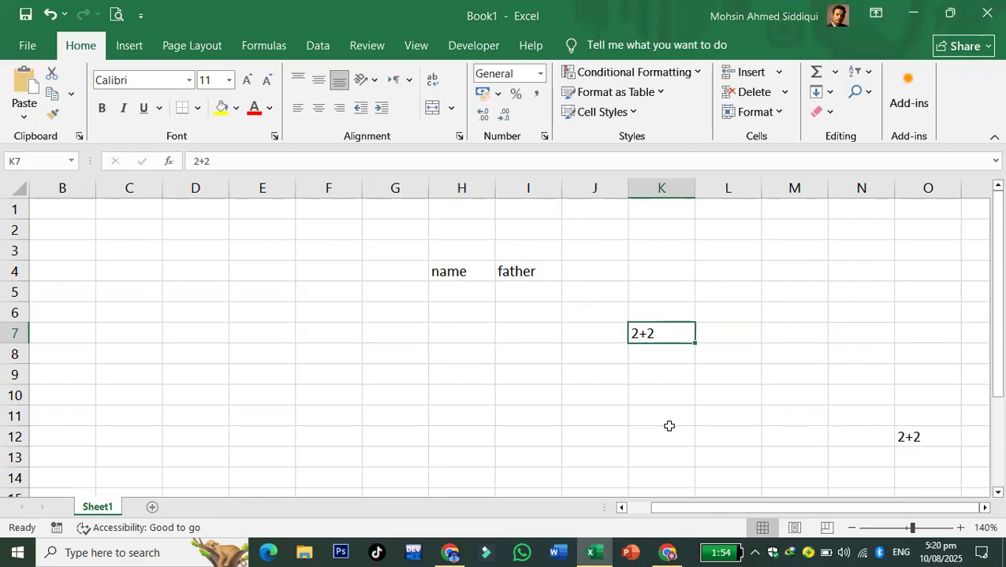
{"action": "type", "text": "="}
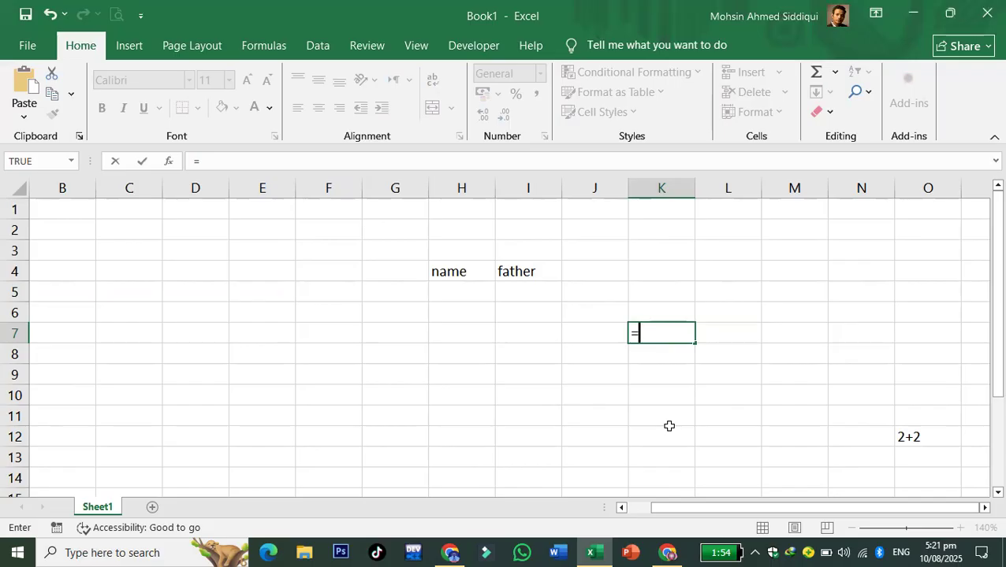
- Enter =2+3-9*8/3 in K7 (giving -19) and =5*3-6+4 in K8 (giving 13)
{"action": "type", "text": "2+3-9*"}
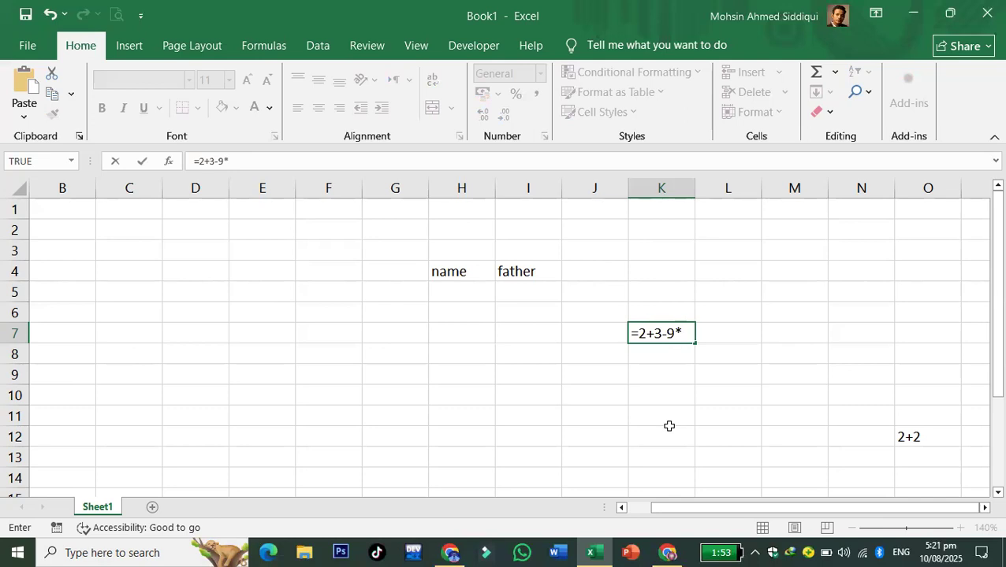
{"action": "type", "text": "8/3"}
{"action": "key", "text": "Return"}
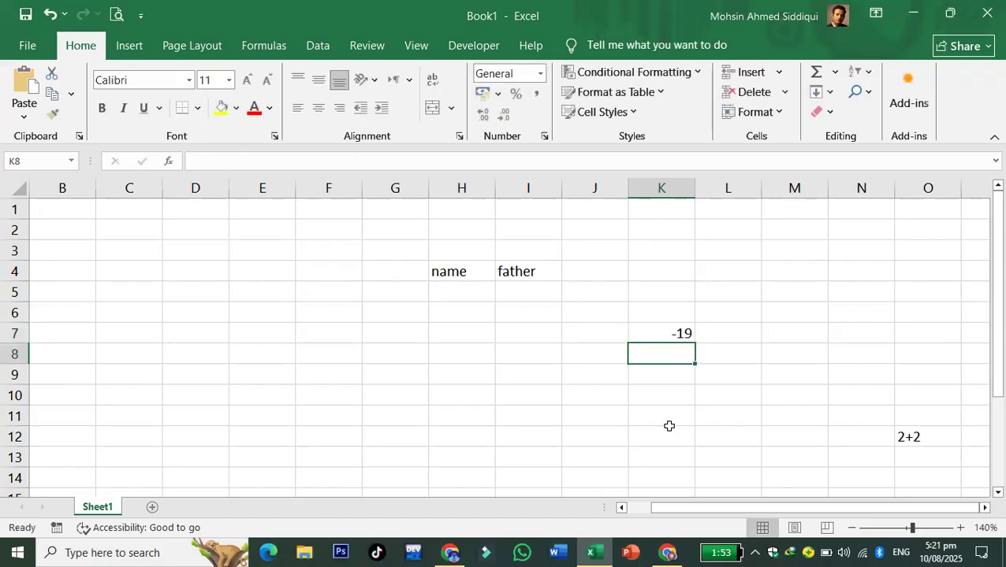
{"action": "type", "text": "="}
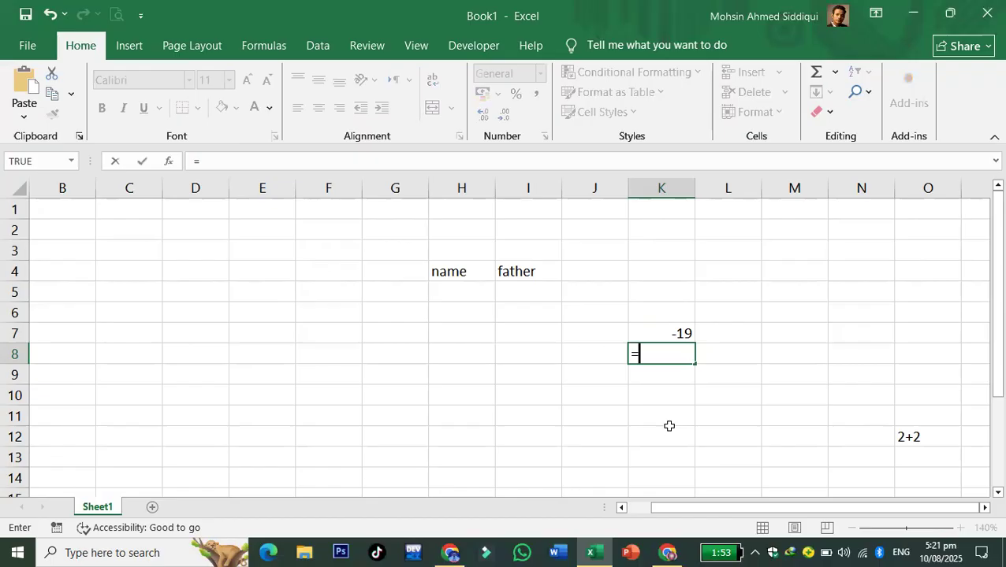
{"action": "type", "text": "5*3"}
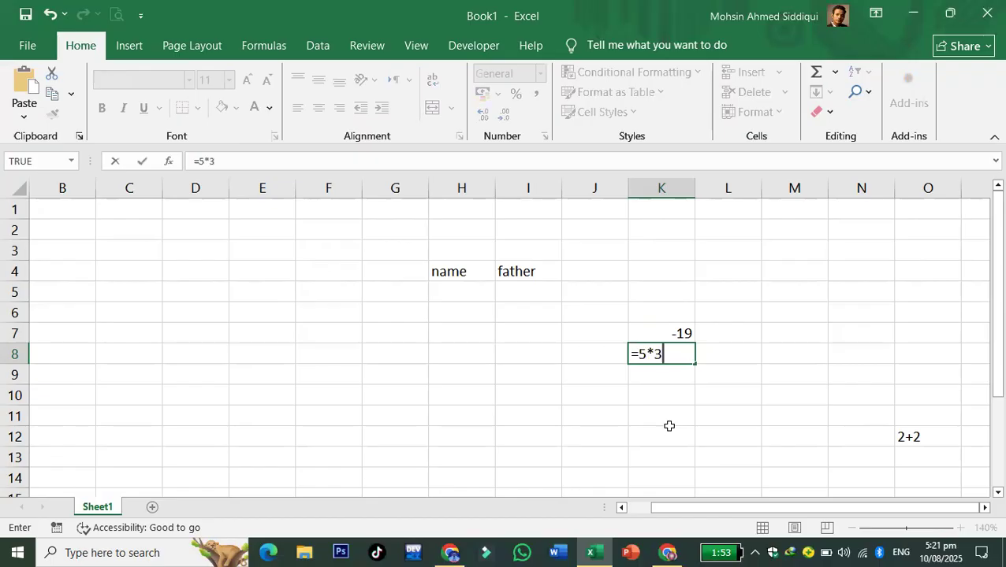
{"action": "type", "text": "-6+4"}
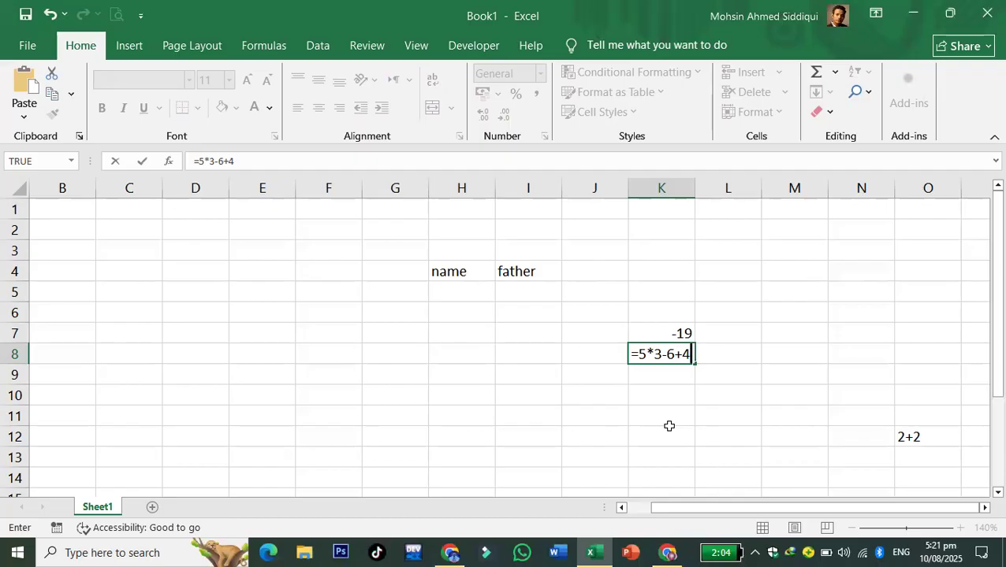
{"action": "key", "text": "Return"}
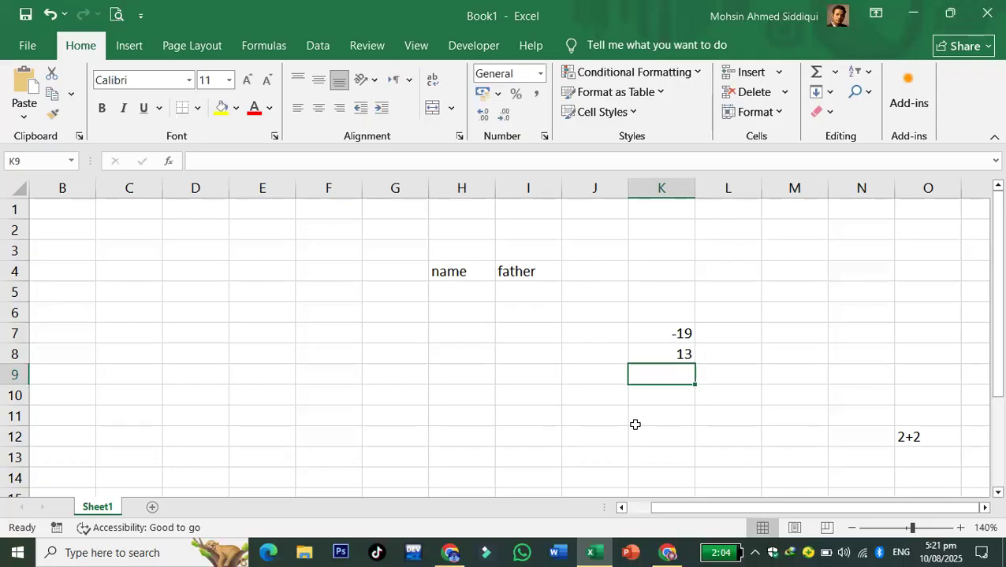
- Open K8's formula for editing and insert a K12 reference
{"action": "left_click", "coordinate": [679, 354]}
{"action": "double_click", "coordinate": [664, 354]}
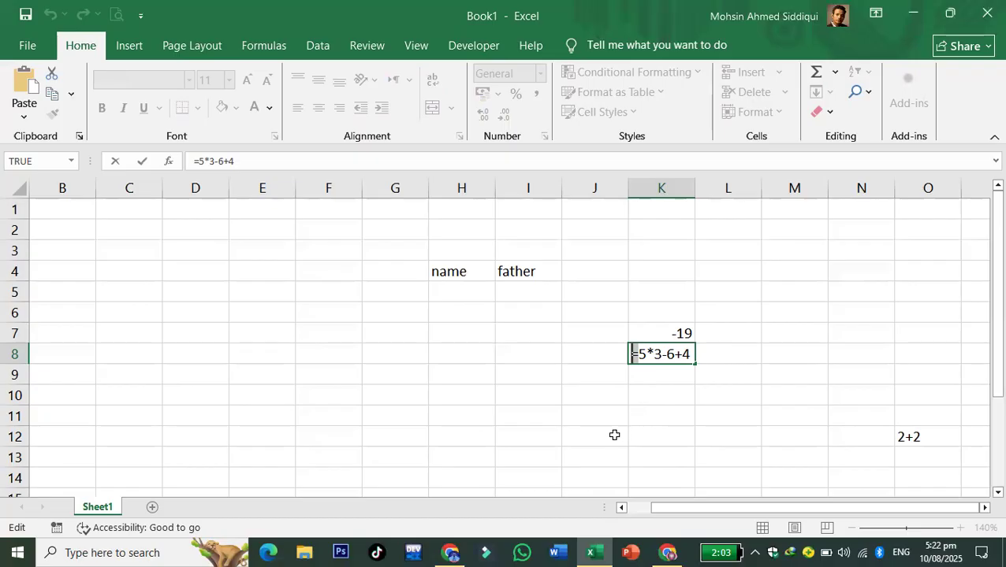
{"action": "left_click", "coordinate": [669, 434]}
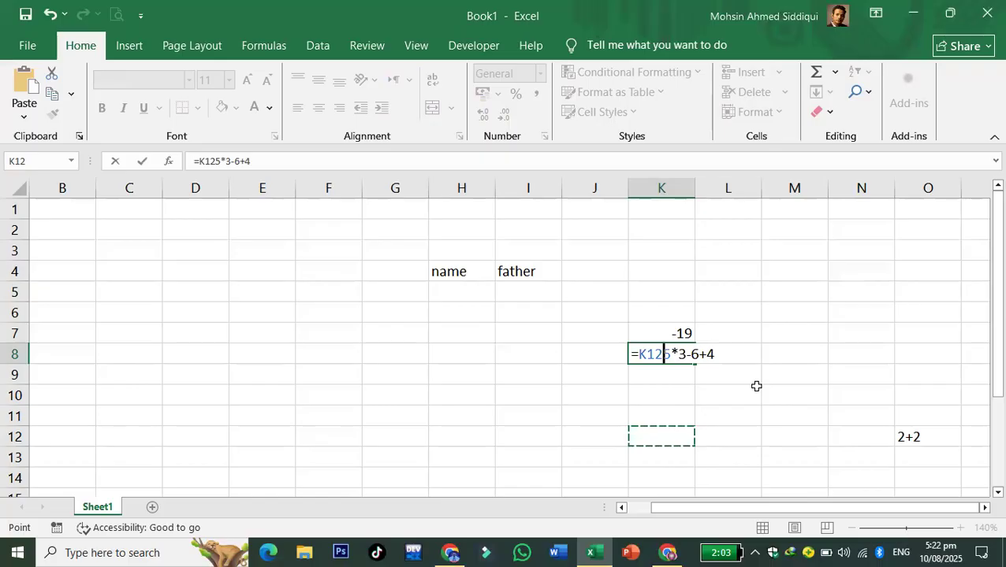
- Cancel the K8 edit and put the * symbol in M7
{"action": "key", "text": "Escape"}
{"action": "left_click", "coordinate": [763, 330]}
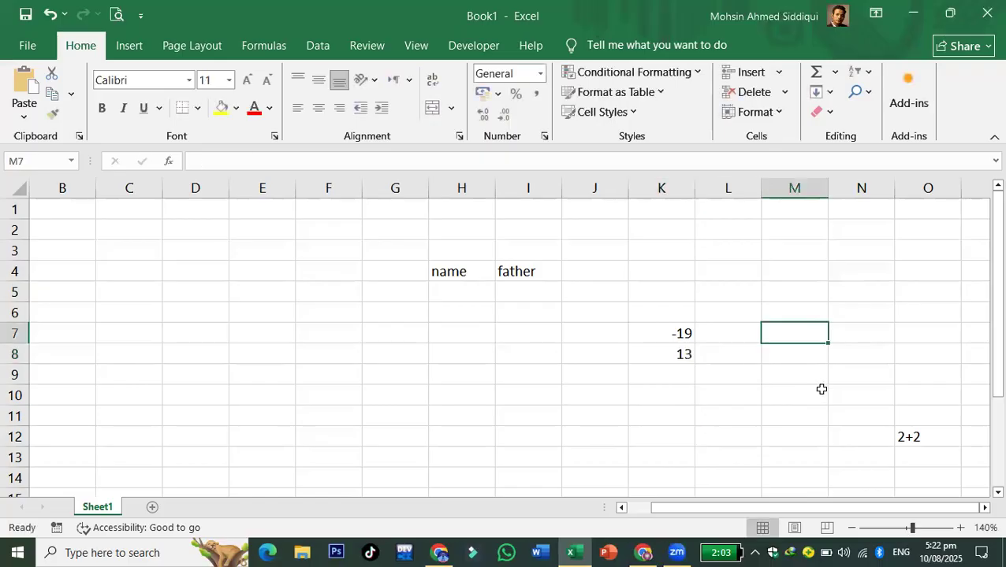
{"action": "type", "text": "*"}
{"action": "key", "text": "Return"}
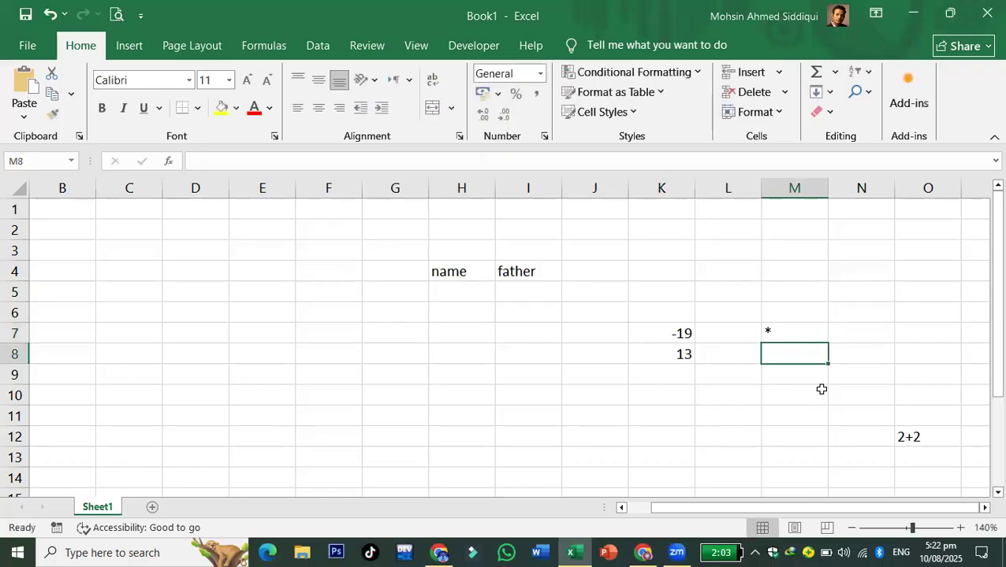
- Enter the / symbol as a plain entry in M8, discarding the - and + attempts
{"action": "type", "text": "-"}
{"action": "key", "text": "Down"}
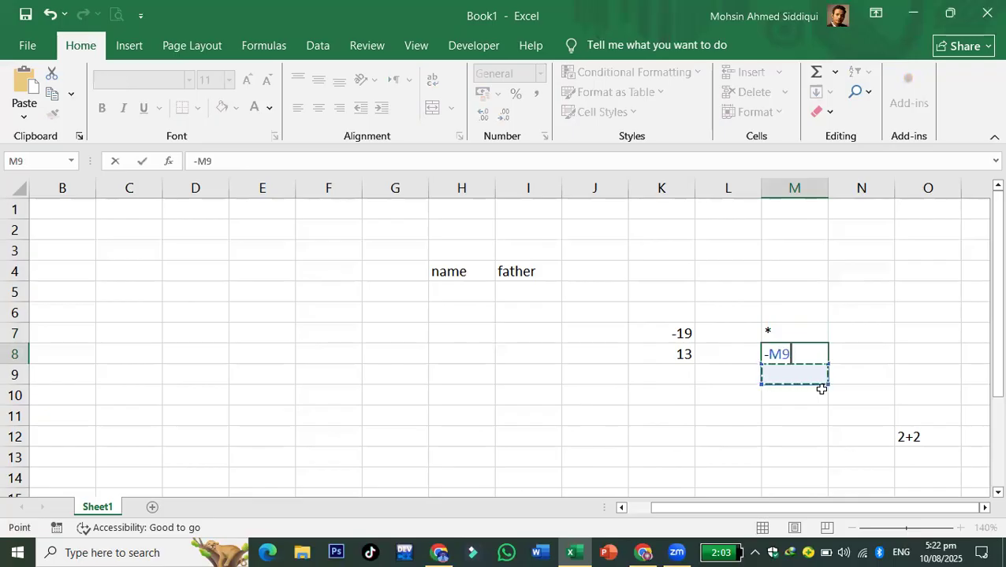
{"action": "key", "text": "Escape"}
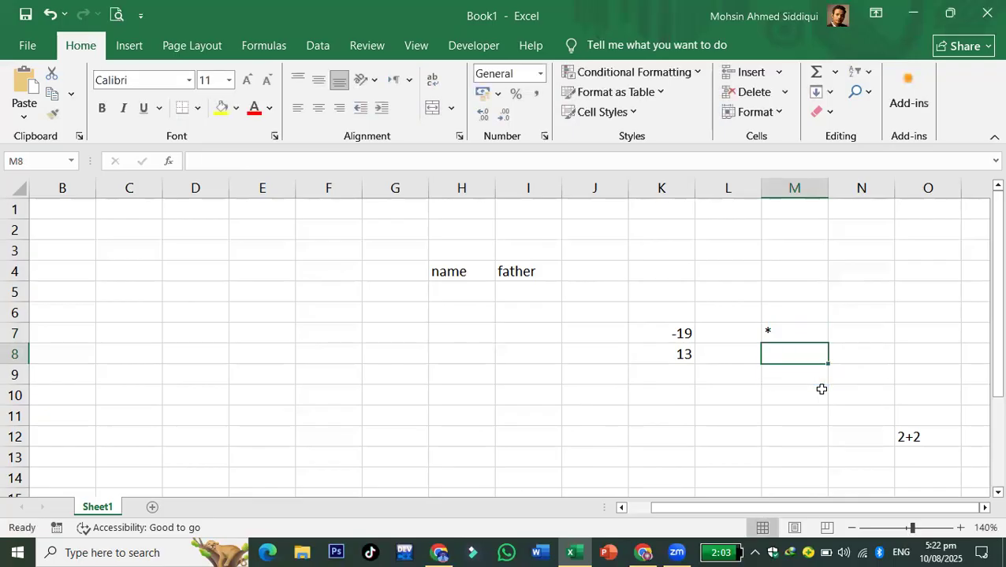
{"action": "type", "text": "+"}
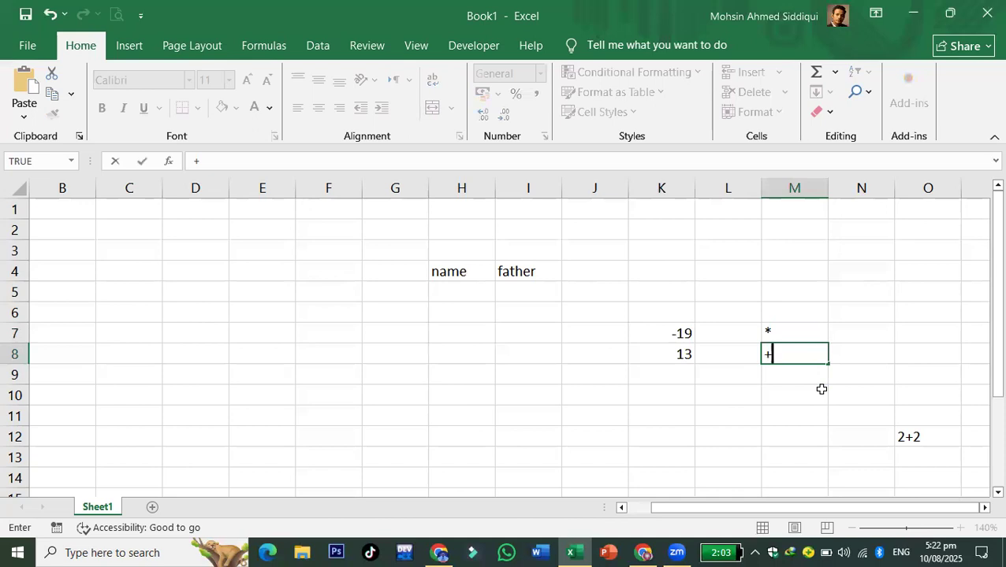
{"action": "key", "text": "Down"}
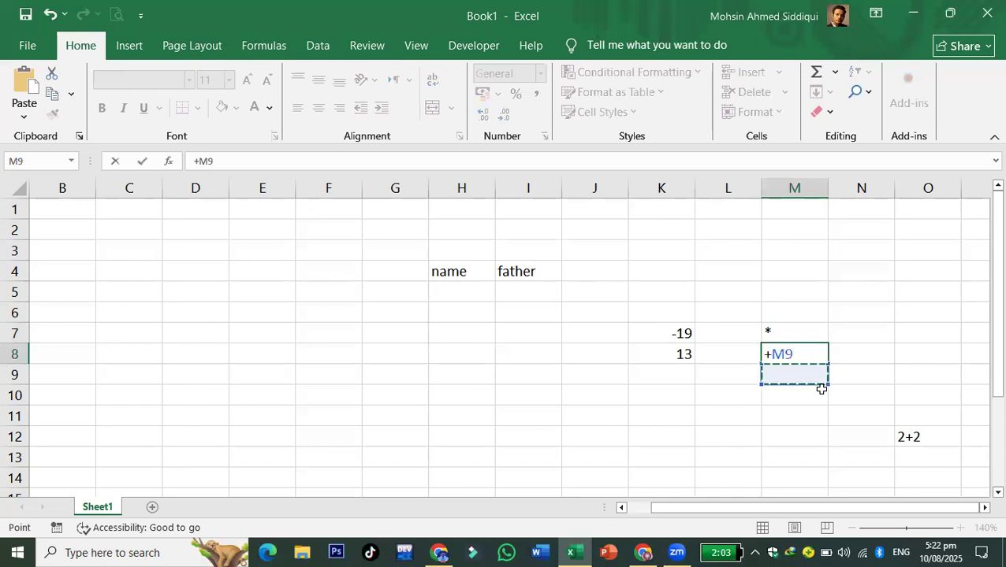
{"action": "key", "text": "Escape"}
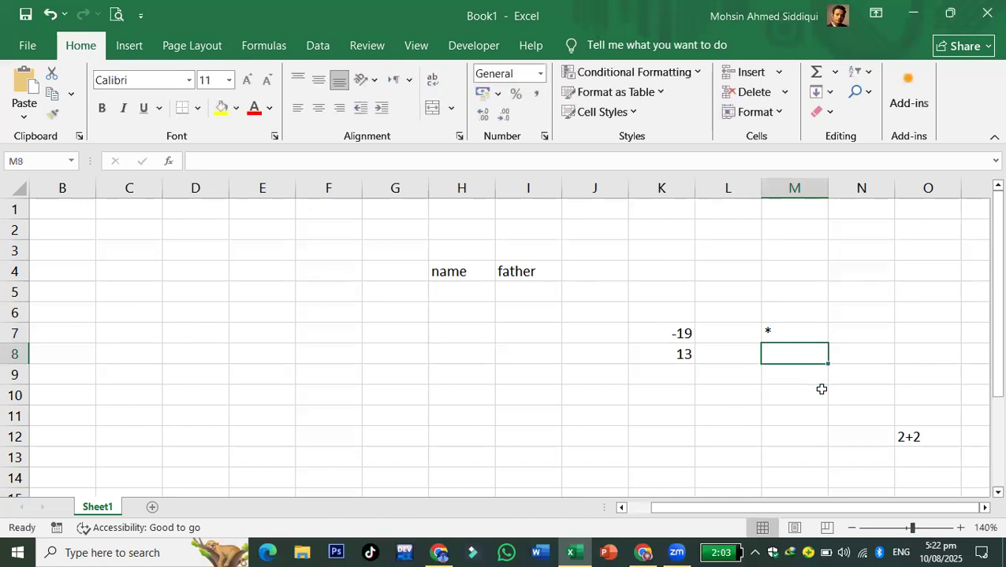
{"action": "type", "text": "="}
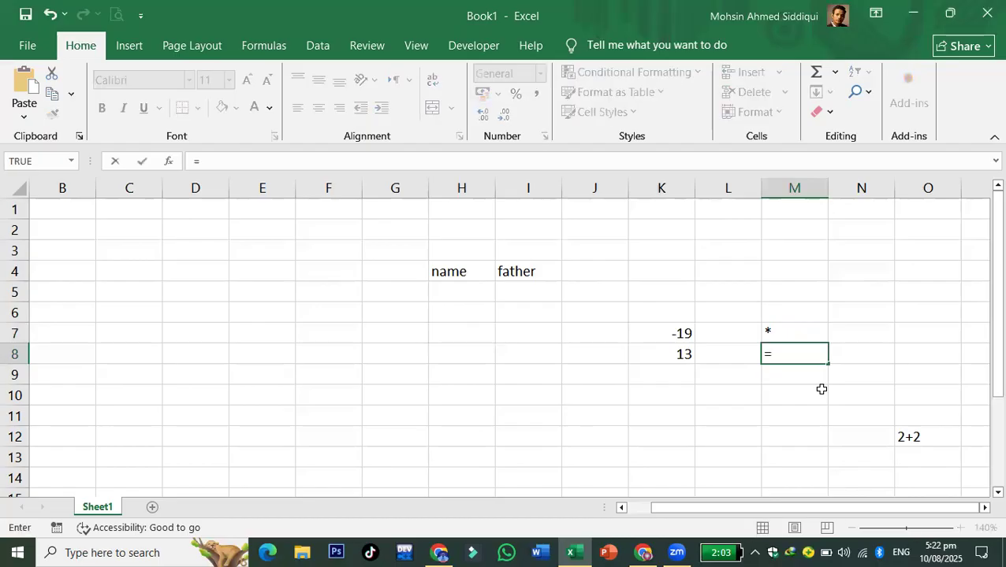
{"action": "key", "text": "BackSpace"}
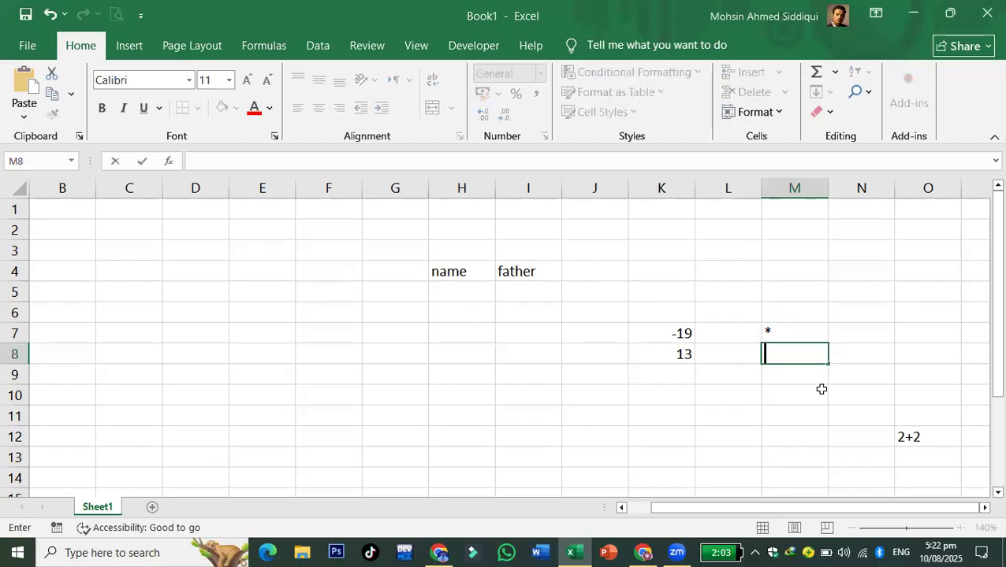
{"action": "type", "text": "/"}
{"action": "key", "text": "Return"}
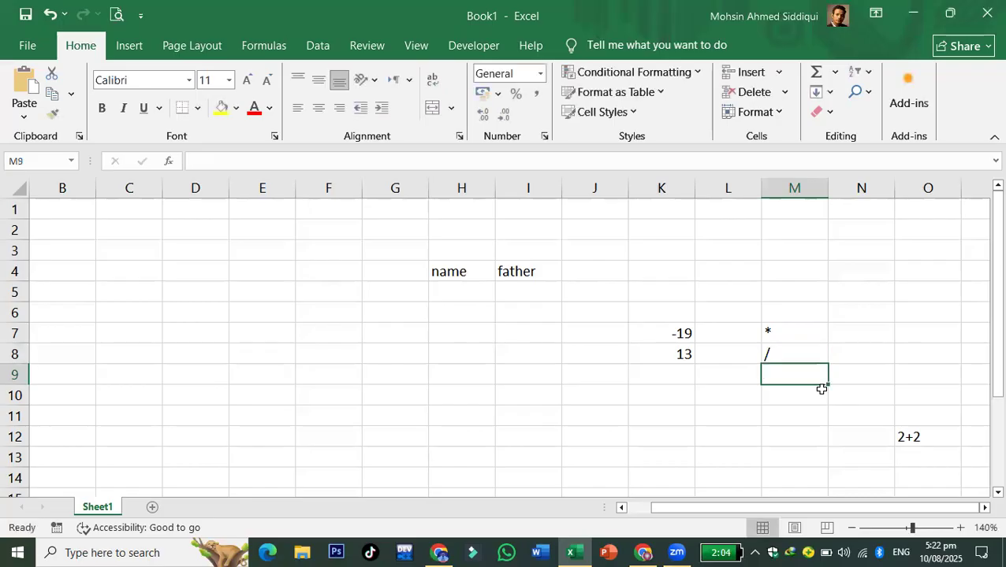
{"action": "key", "text": "Left"}
{"action": "key", "text": "Left"}
{"action": "key", "text": "Up"}
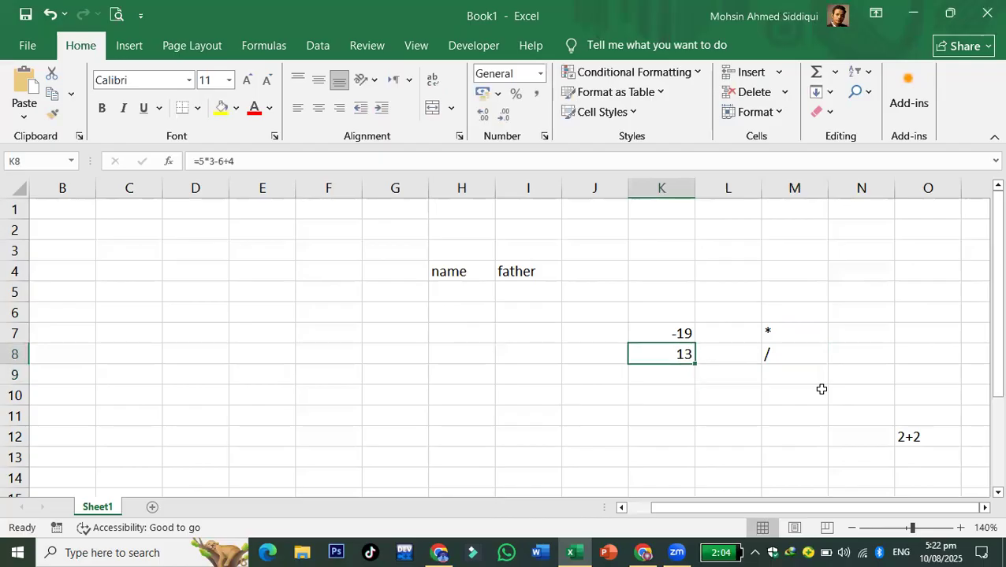
{"action": "key", "text": "Down"}
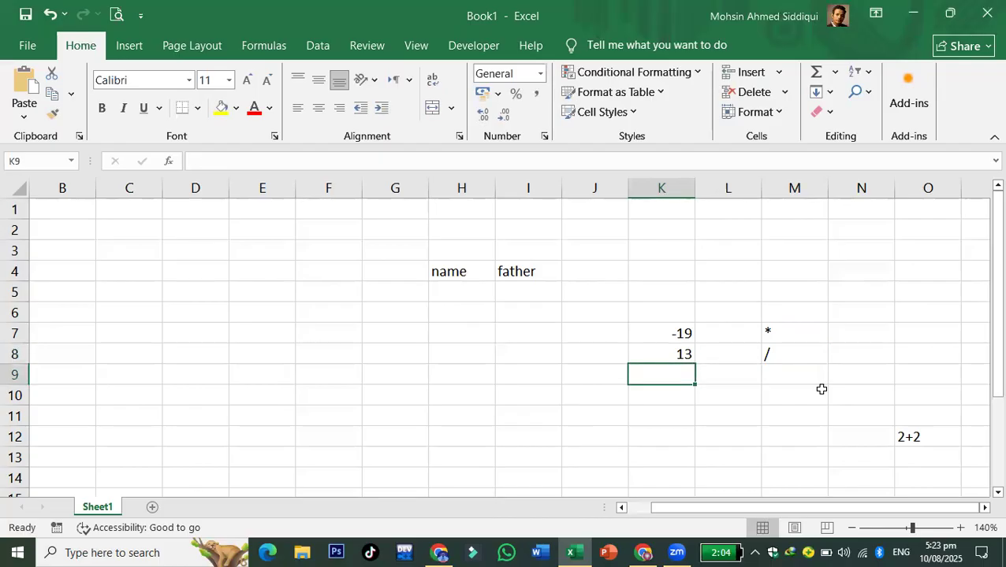
{"action": "type", "text": "==="}
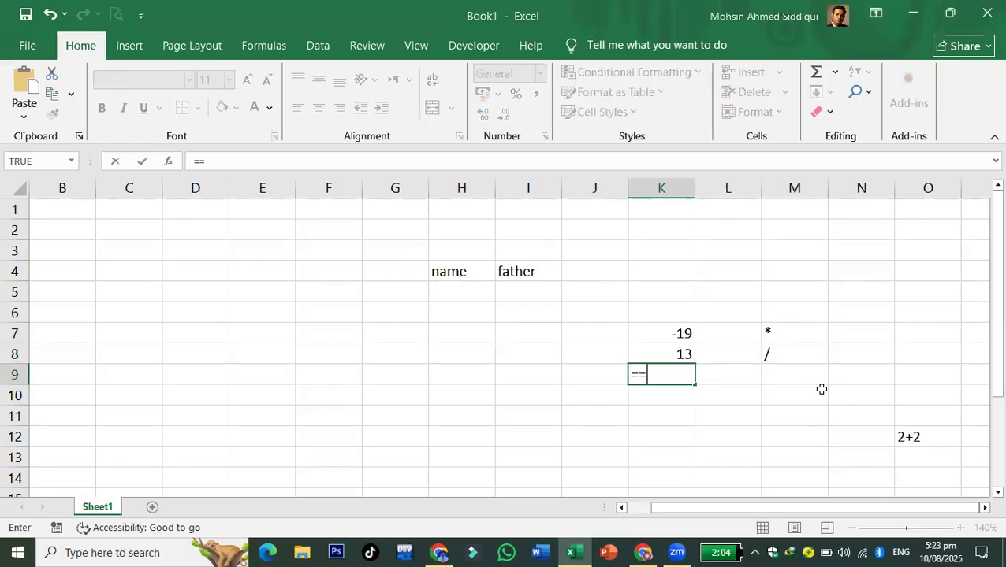
{"action": "key", "text": "Escape"}
{"action": "type", "text": "+3+3"}
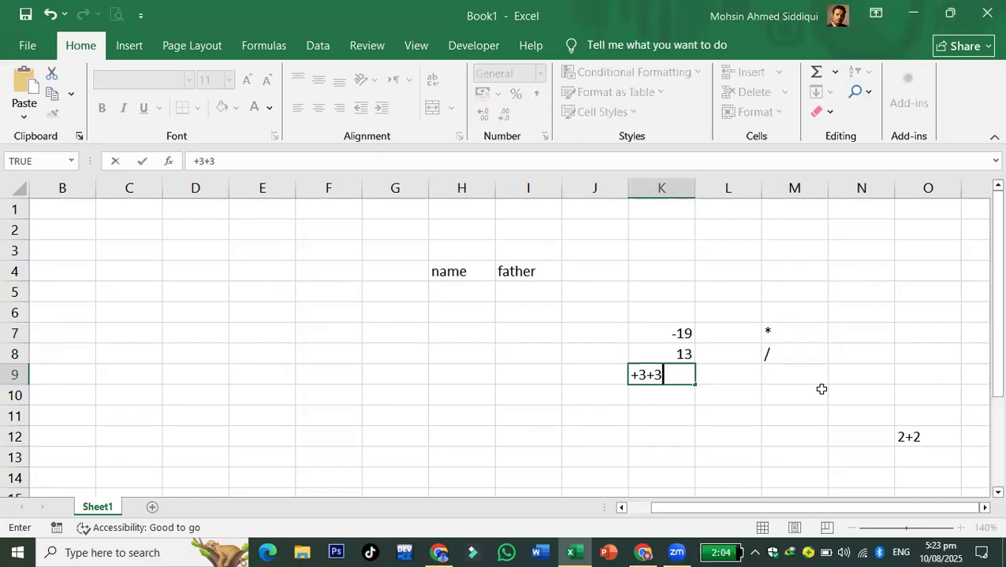
{"action": "key", "text": "Return"}
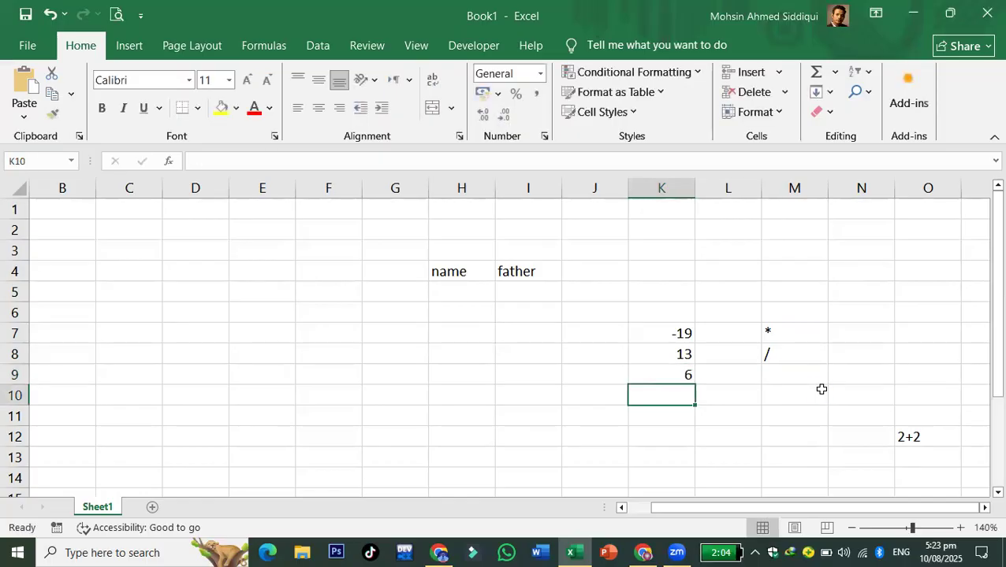
{"action": "type", "text": "-3+6"}
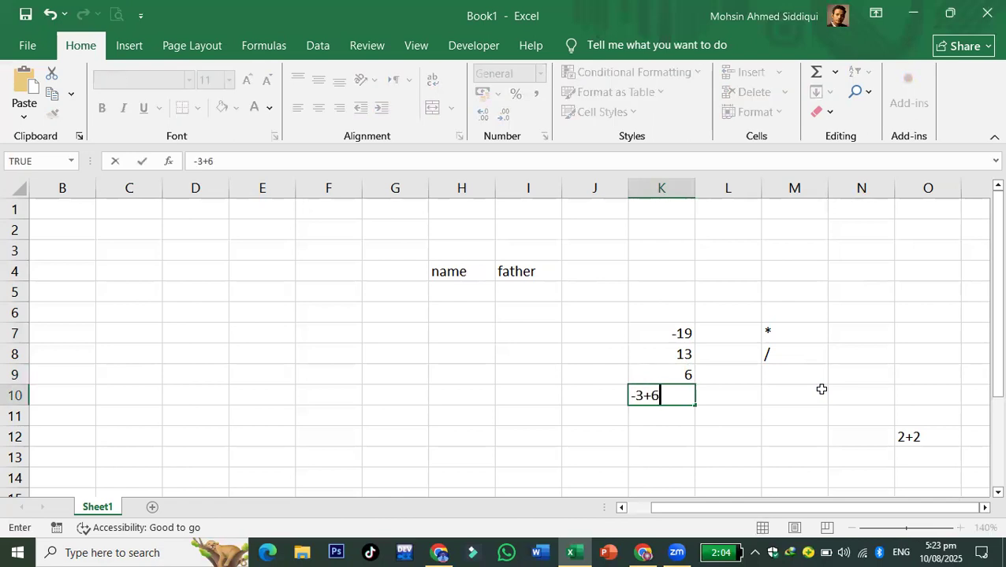
{"action": "key", "text": "Return"}
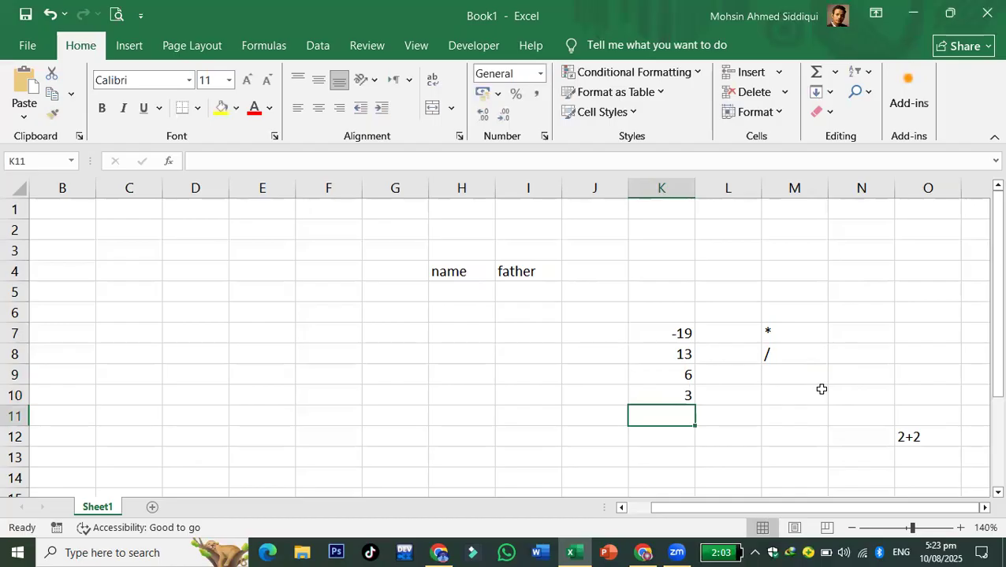
{"action": "left_click_drag", "start_coordinate": [674, 309], "coordinate": [690, 395]}
{"action": "left_click", "coordinate": [767, 438]}
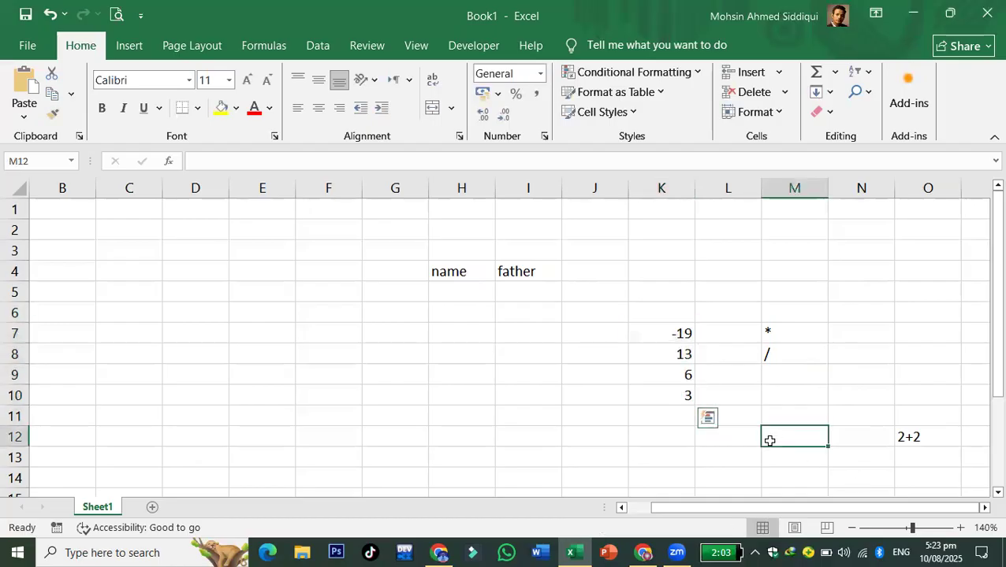
{"action": "left_click", "coordinate": [662, 393]}
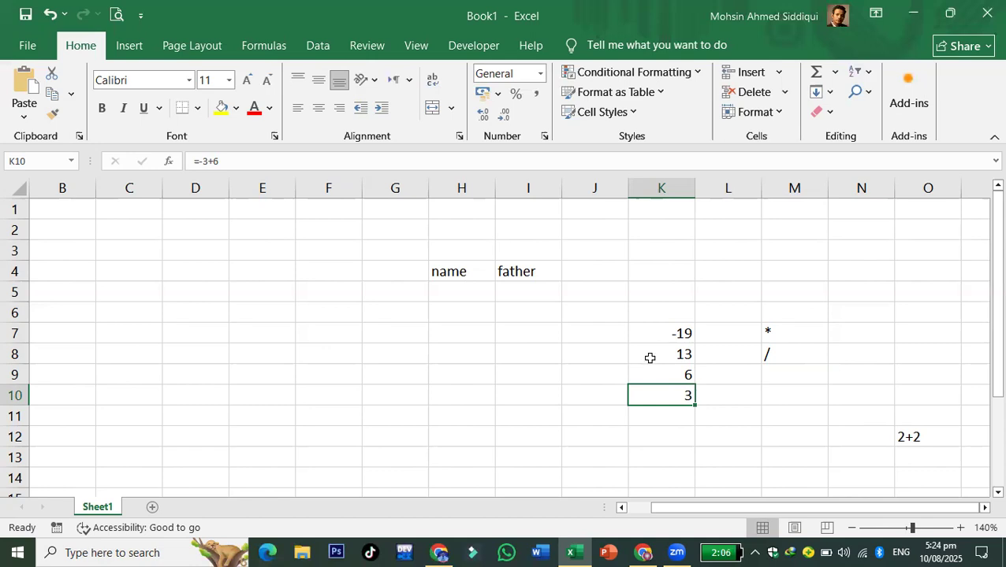
- Enter 2+69+98*/36 as plain text in N4
{"action": "left_click", "coordinate": [851, 272]}
{"action": "type", "text": "2+"}
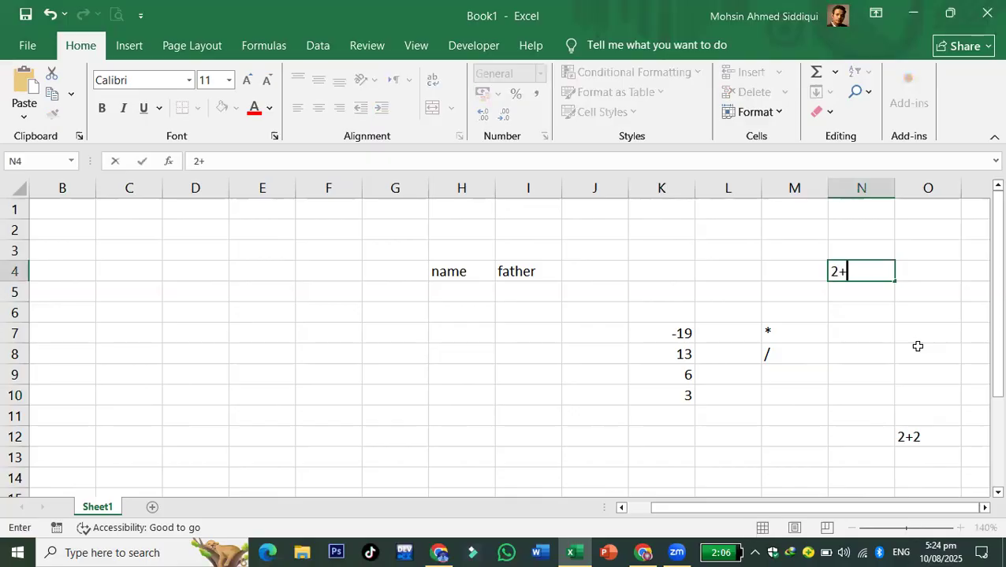
{"action": "type", "text": "69+98*/36"}
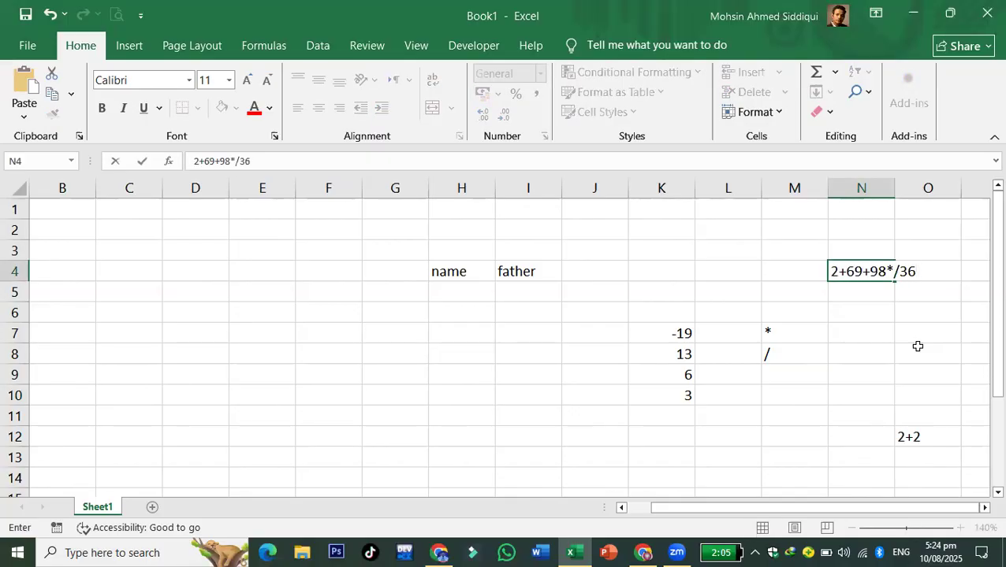
{"action": "left_click", "coordinate": [917, 347]}
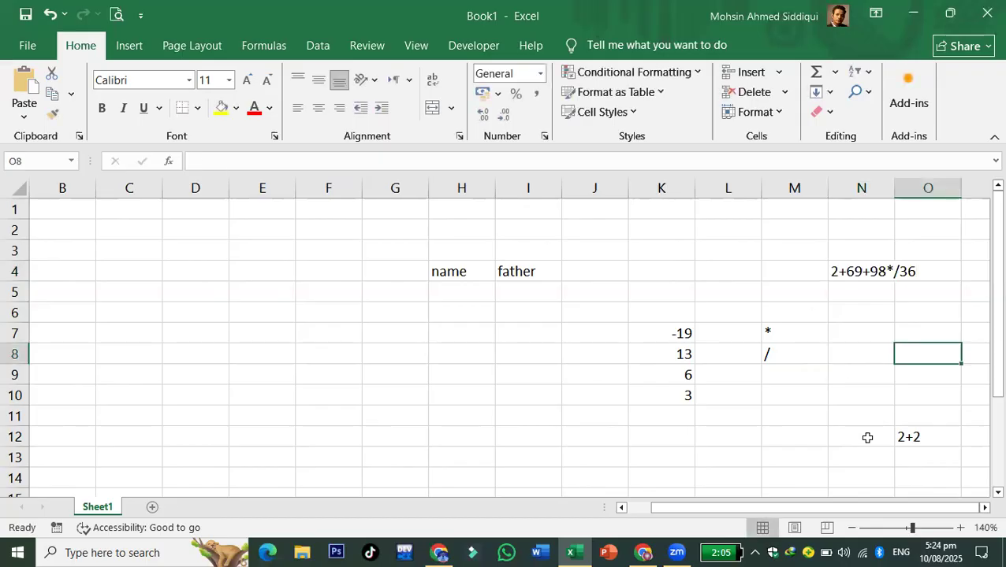
{"action": "left_click", "coordinate": [865, 267]}
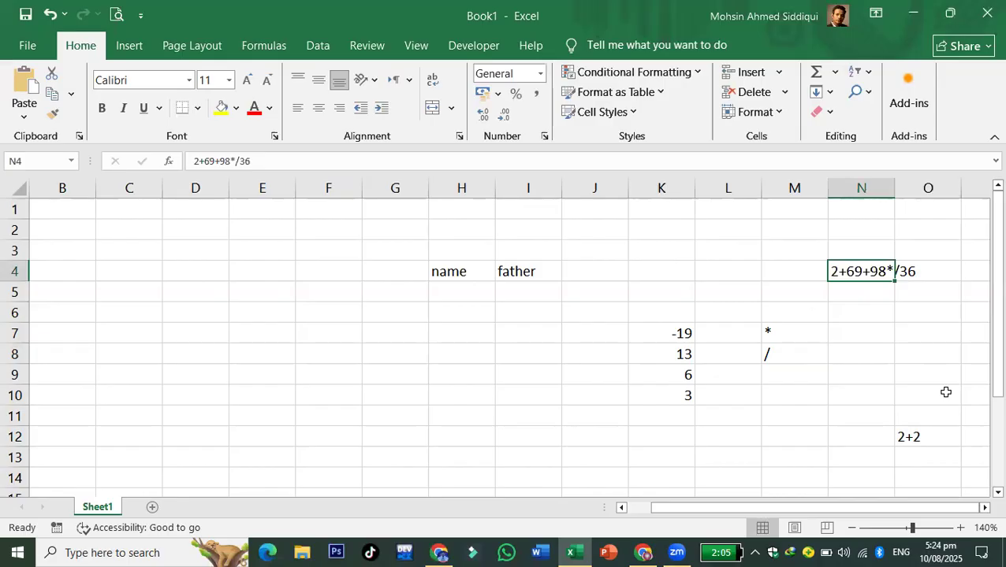
- Clear the asterisk from M7, leaving the cell empty
{"action": "left_click", "coordinate": [777, 337]}
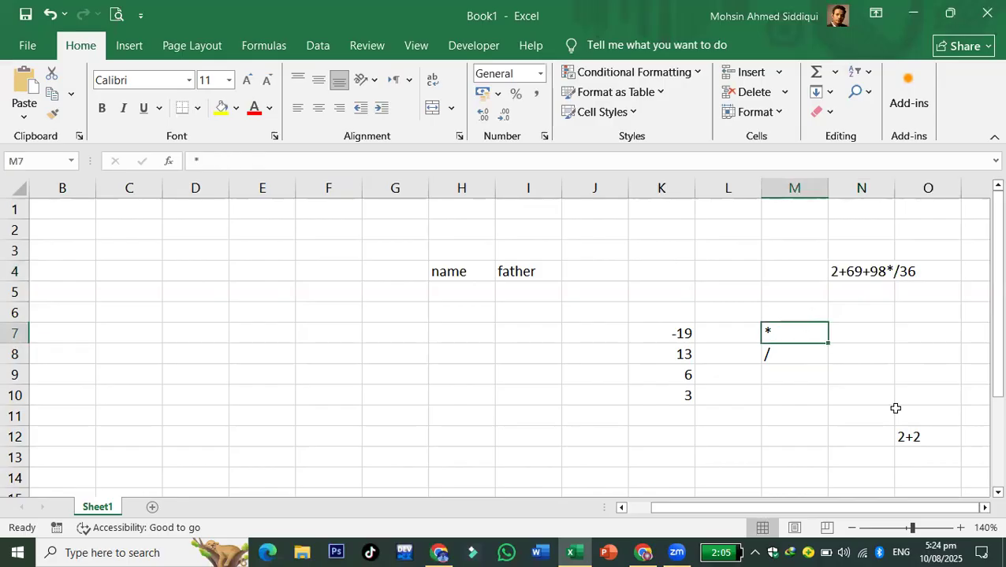
{"action": "type", "text": "="}
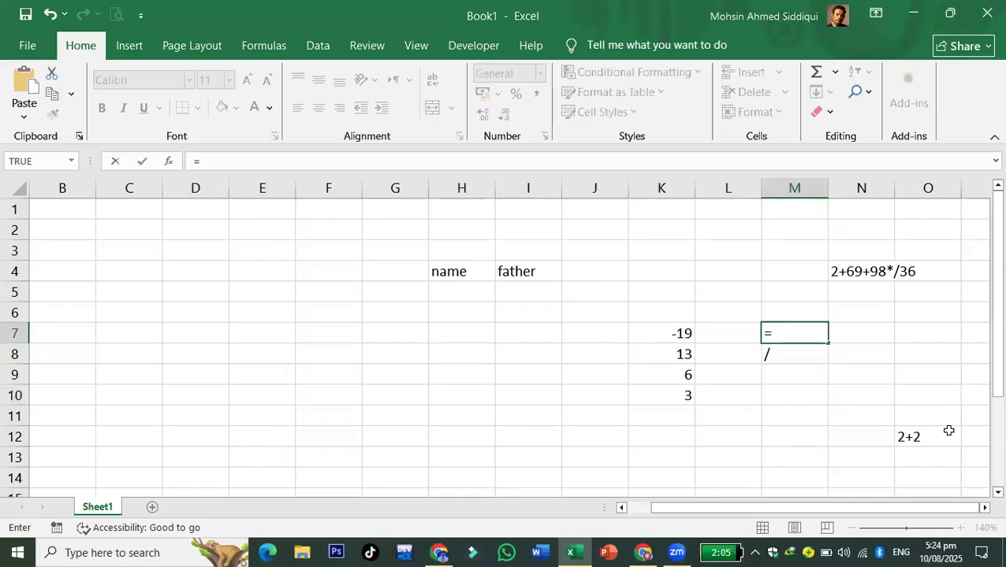
{"action": "key", "text": "BackSpace"}
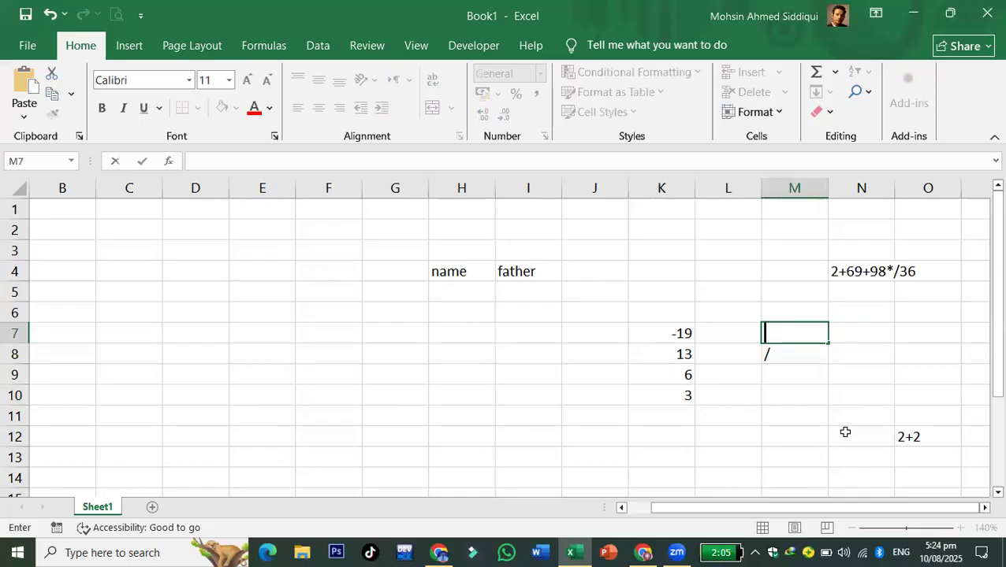
{"action": "left_click", "coordinate": [620, 376]}
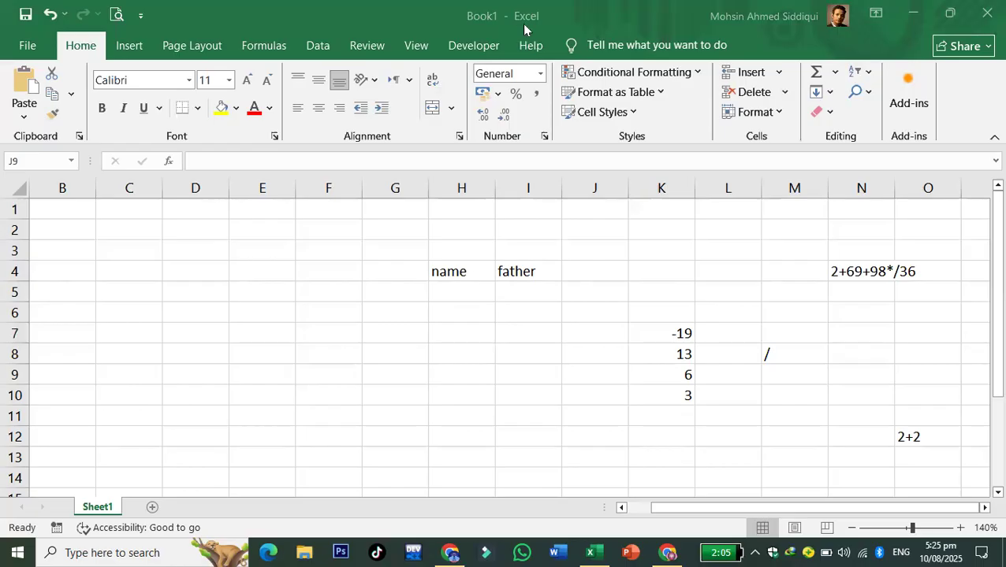
{"action": "left_click", "coordinate": [583, 379]}
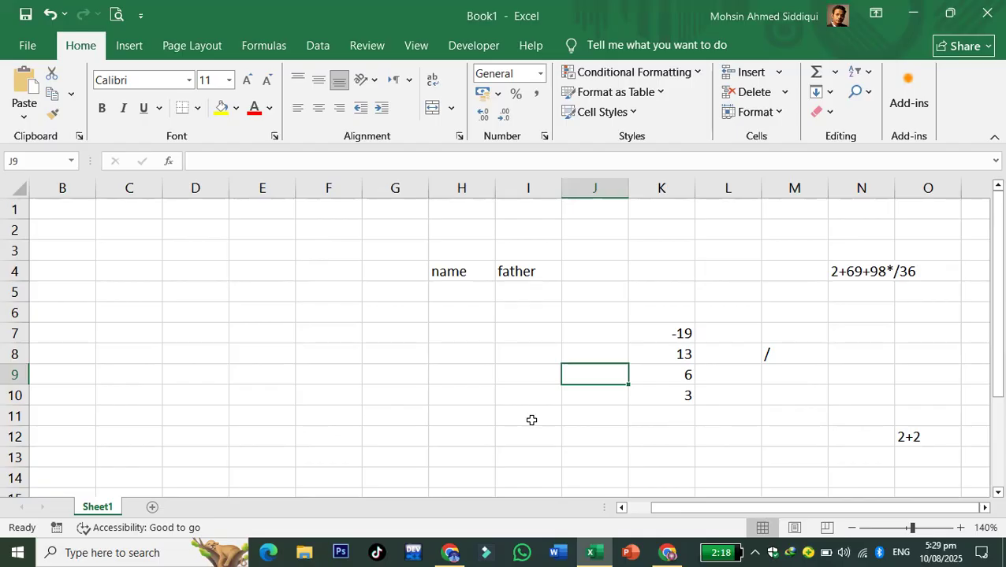
{"action": "left_click", "coordinate": [430, 414]}
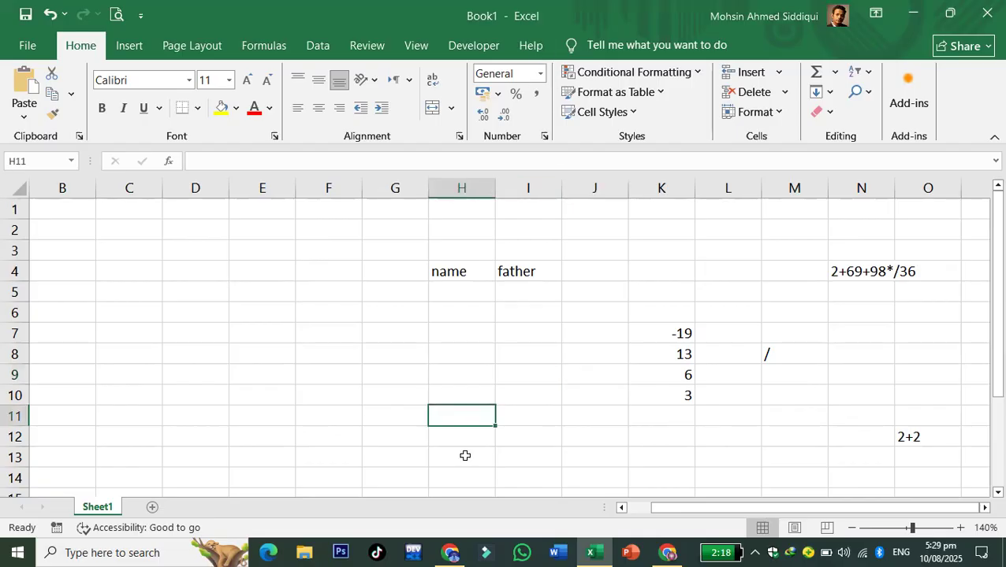
{"action": "left_click", "coordinate": [129, 187]}
{"action": "left_click", "coordinate": [195, 187]}
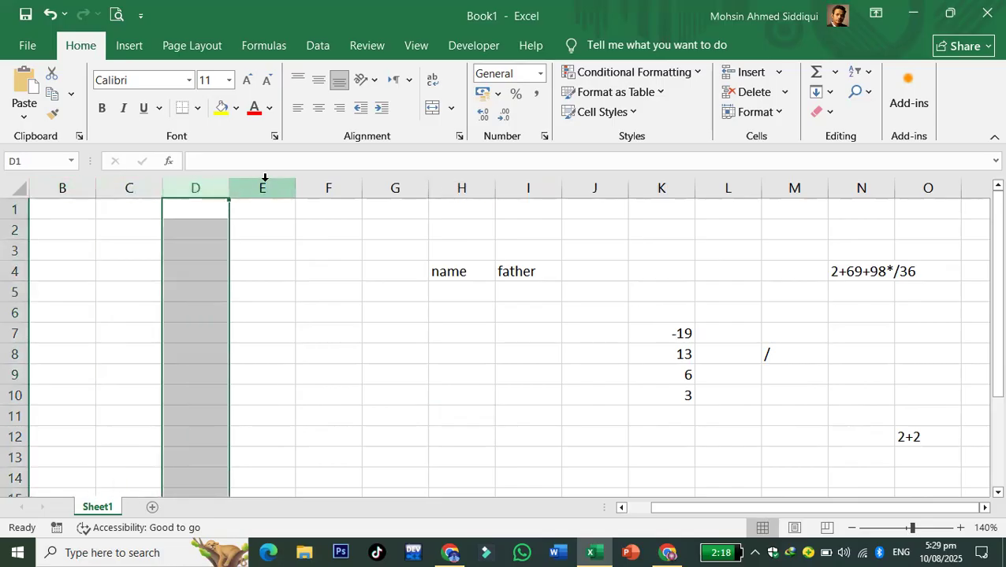
{"action": "left_click", "coordinate": [264, 187]}
{"action": "left_click", "coordinate": [395, 187]}
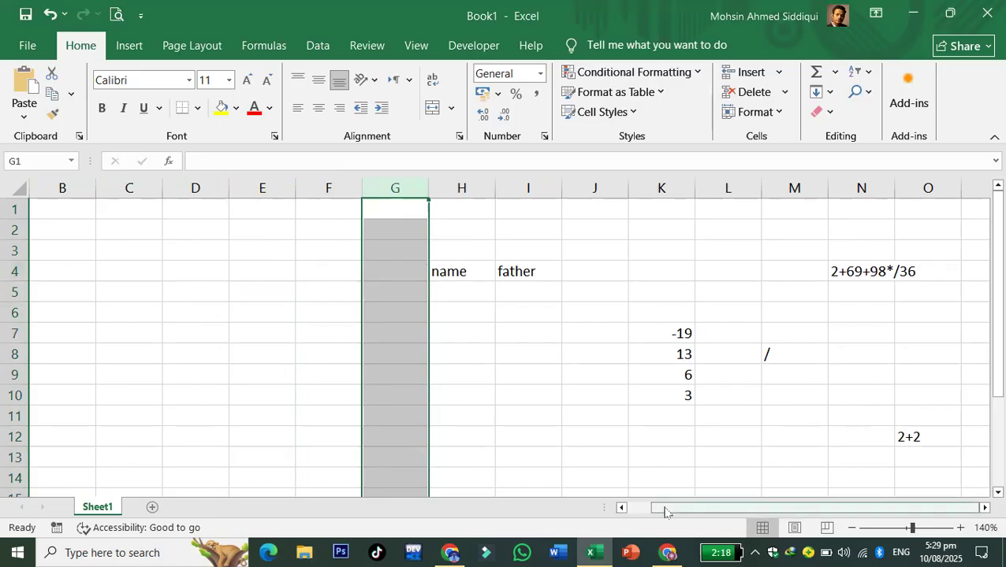
{"action": "left_click_drag", "start_coordinate": [652, 509], "coordinate": [645, 508]}
{"action": "left_click", "coordinate": [983, 508]}
{"action": "left_click_drag", "start_coordinate": [984, 509], "coordinate": [633, 512]}
{"action": "left_click", "coordinate": [247, 360]}
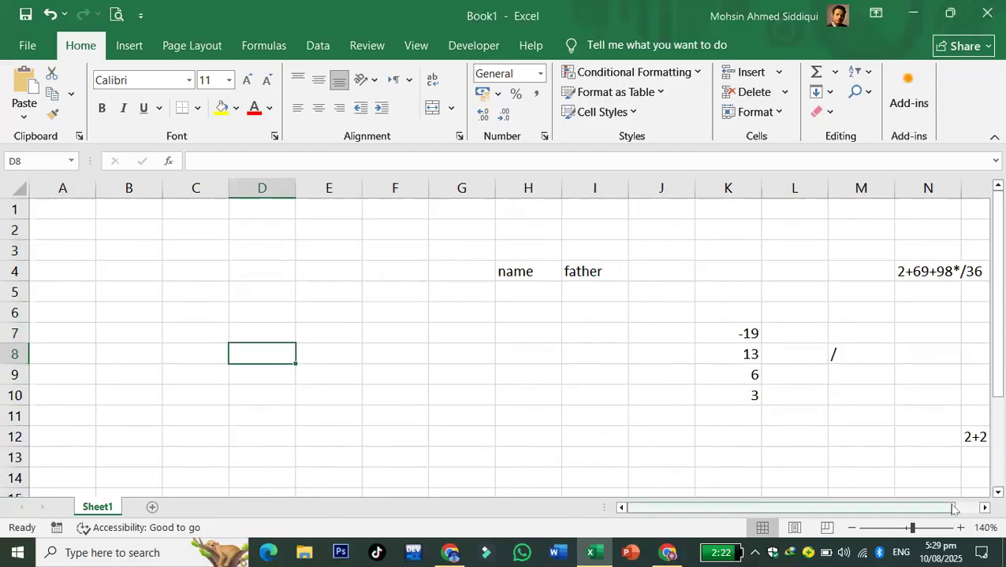
{"action": "left_click", "coordinate": [996, 492]}
{"action": "left_click_drag", "start_coordinate": [995, 493], "coordinate": [987, 207]}
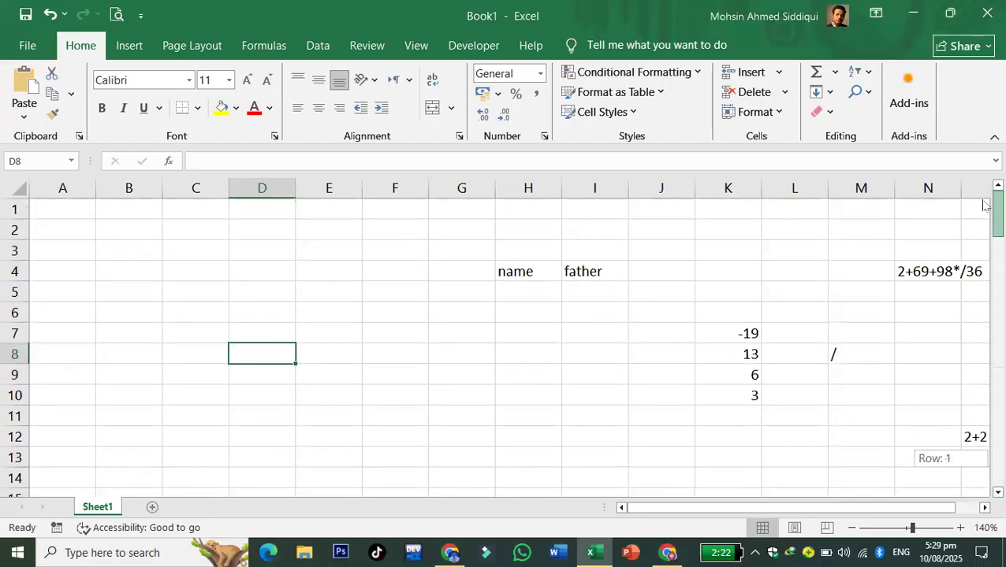
{"action": "left_click", "coordinate": [531, 334]}
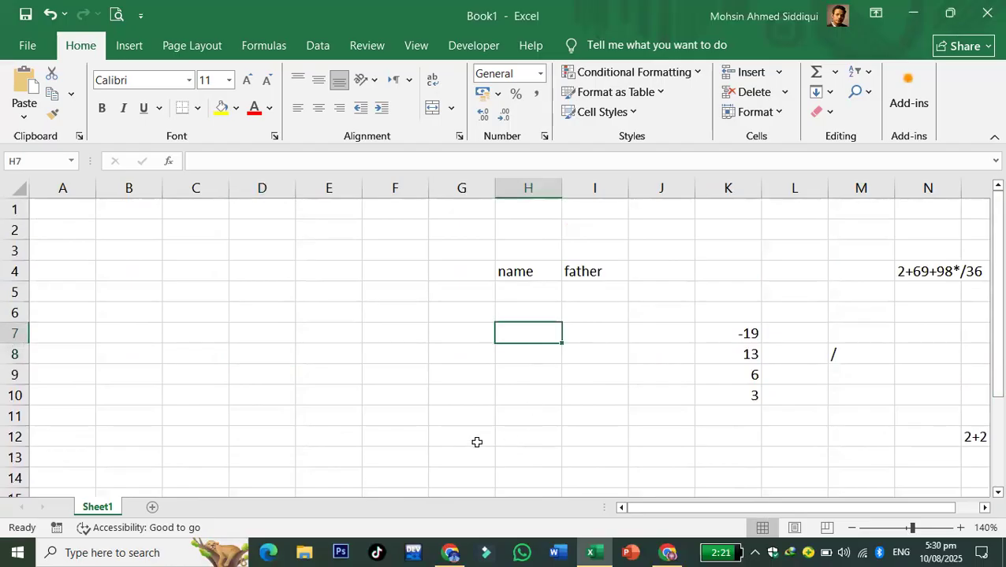
{"action": "left_click", "coordinate": [477, 442]}
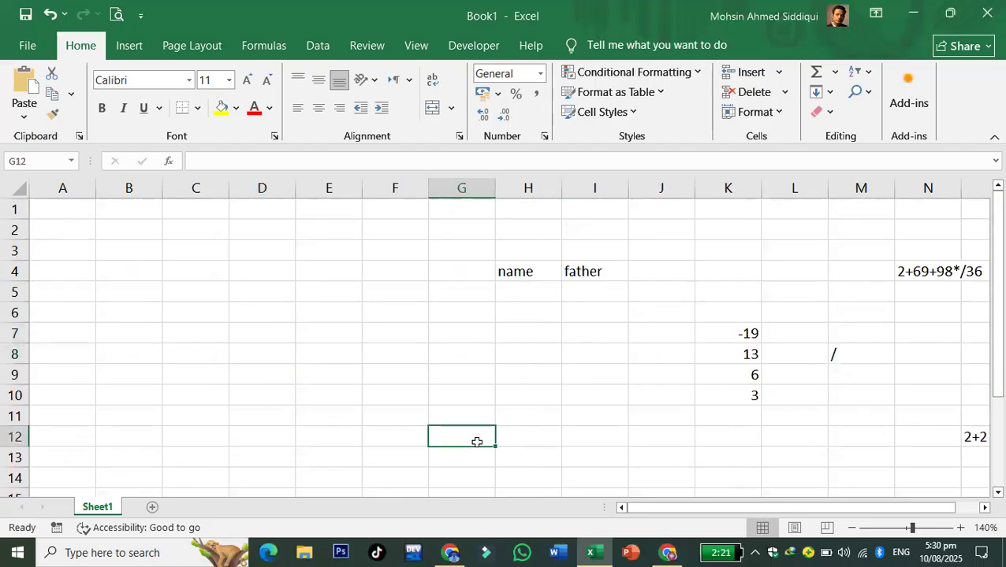
- Fill row 8 with 0 in G8 and 9 in H8 beside it
{"action": "left_click", "coordinate": [450, 353]}
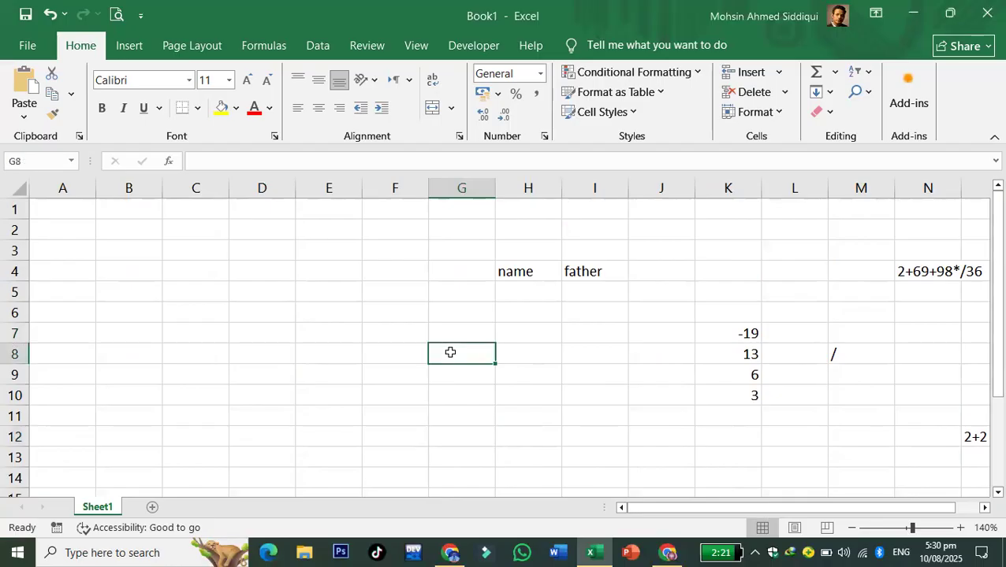
{"action": "left_click", "coordinate": [324, 272]}
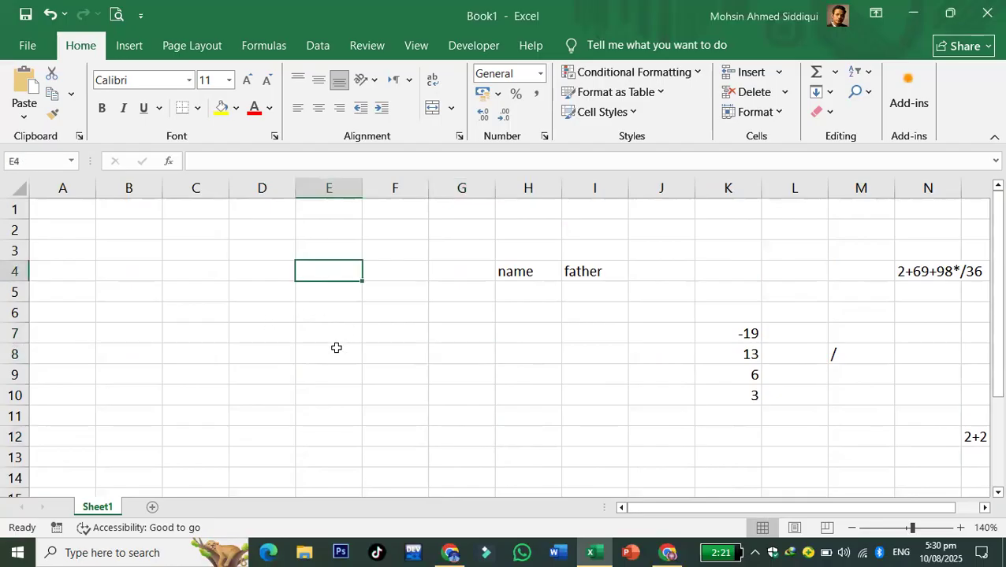
{"action": "left_click", "coordinate": [457, 361]}
{"action": "type", "text": "0"}
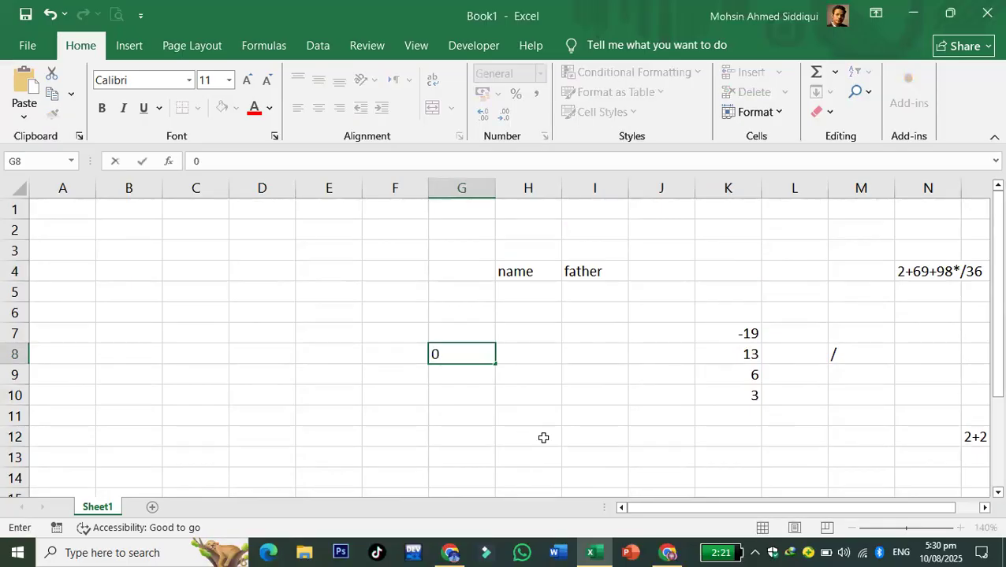
{"action": "key", "text": "Tab"}
{"action": "type", "text": "9"}
{"action": "key", "text": "Tab"}
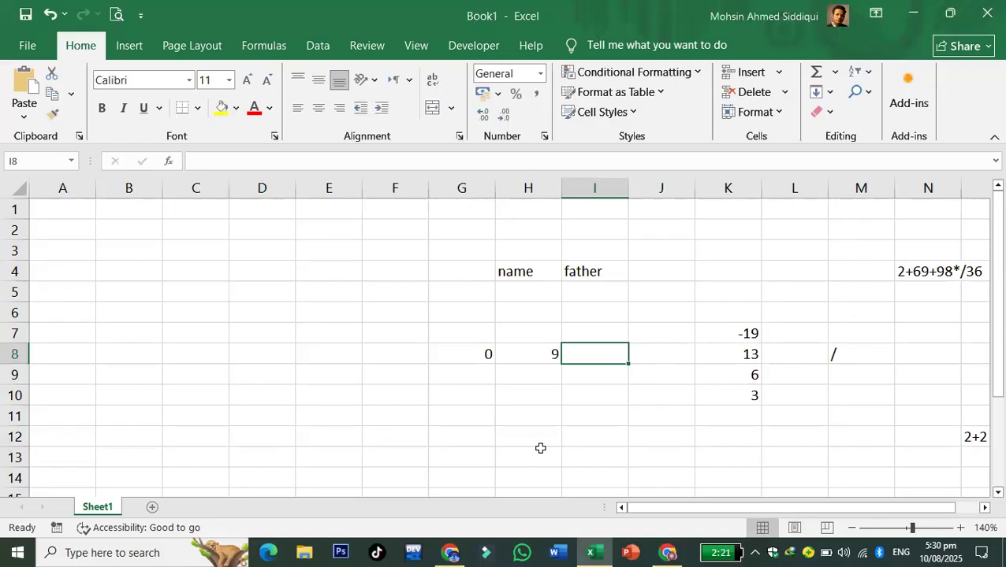
{"action": "left_click", "coordinate": [364, 276]}
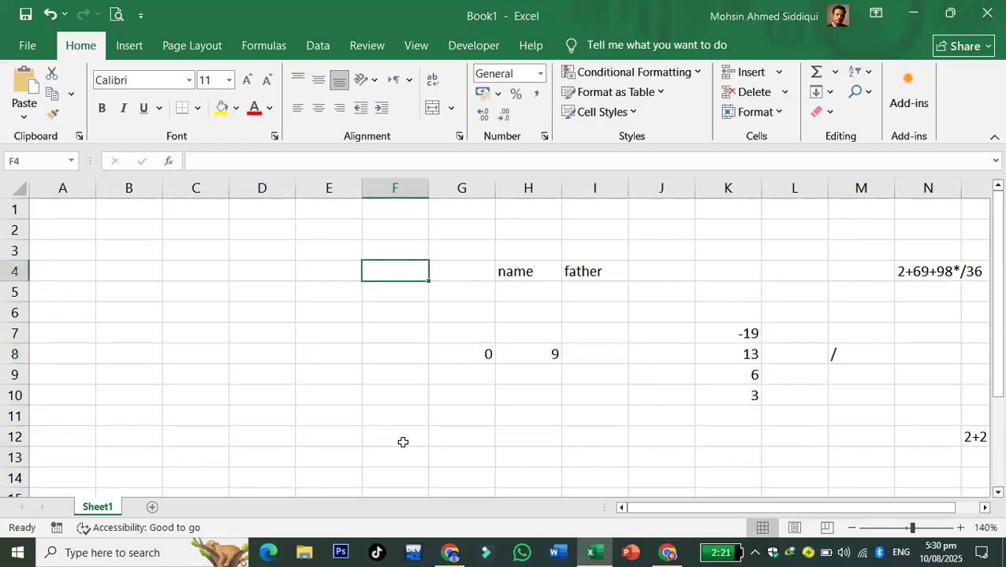
- Launch the On-Screen Keyboard through an osk Start search and place it over rows 3–11
{"action": "left_click", "coordinate": [3, 551]}
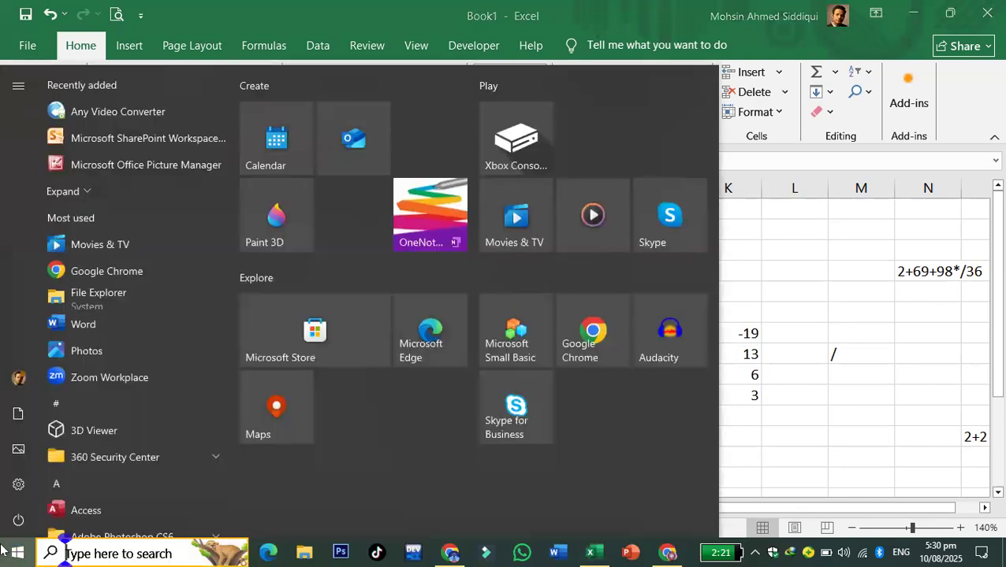
{"action": "type", "text": "osk"}
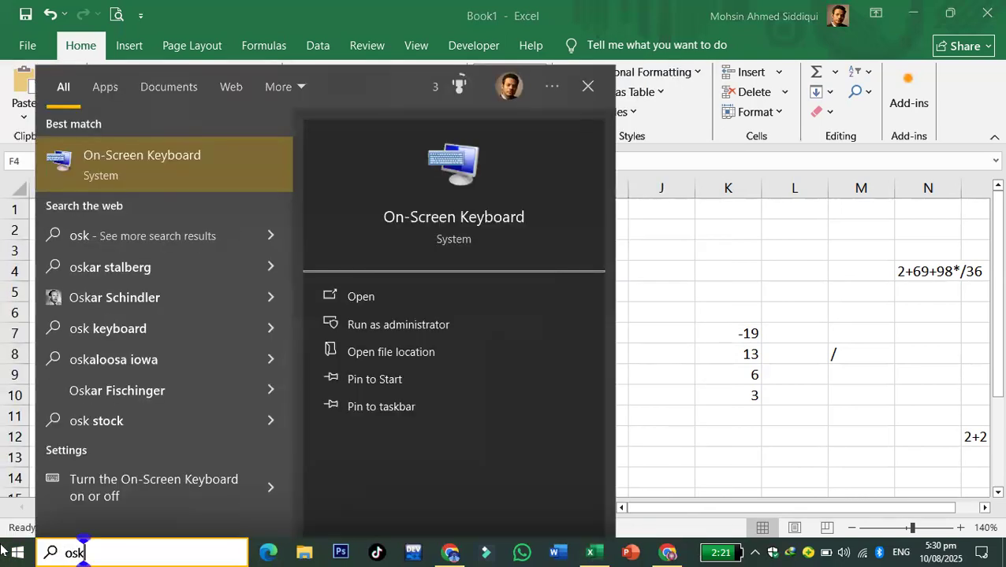
{"action": "left_click", "coordinate": [496, 325]}
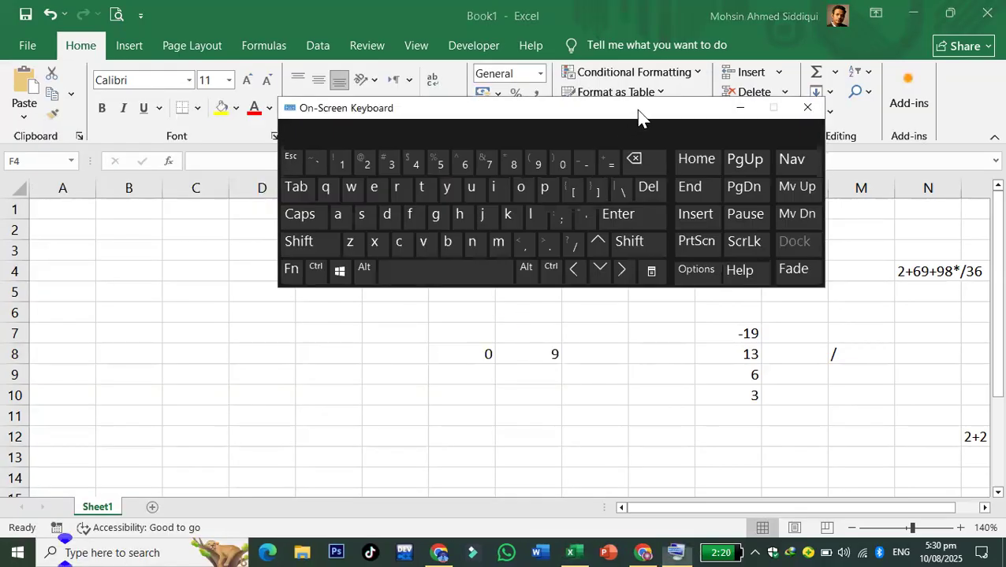
{"action": "left_click_drag", "start_coordinate": [638, 117], "coordinate": [474, 269]}
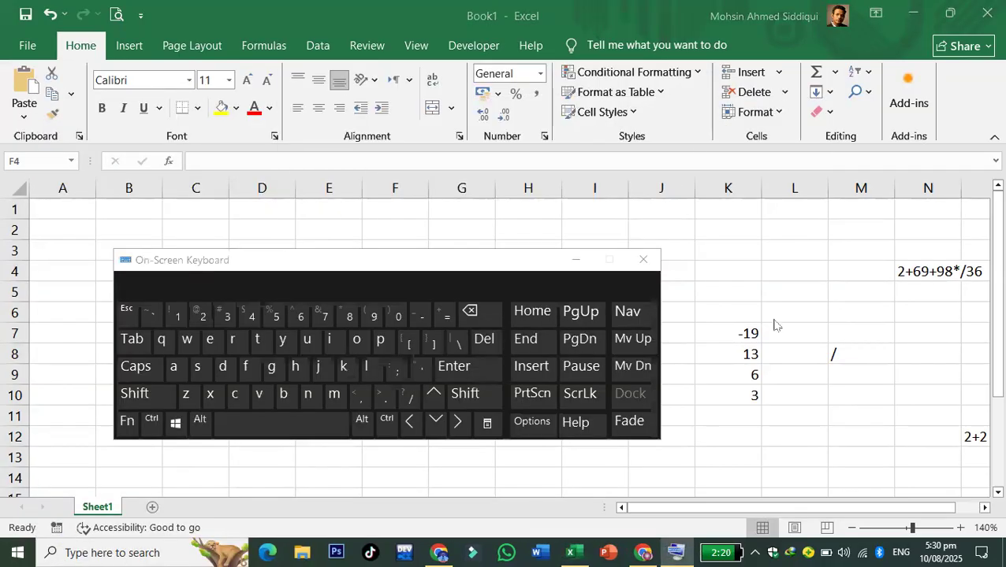
- Enter XFD in L3 and 16384 in L4 as the last column's name and number
{"action": "left_click", "coordinate": [793, 250]}
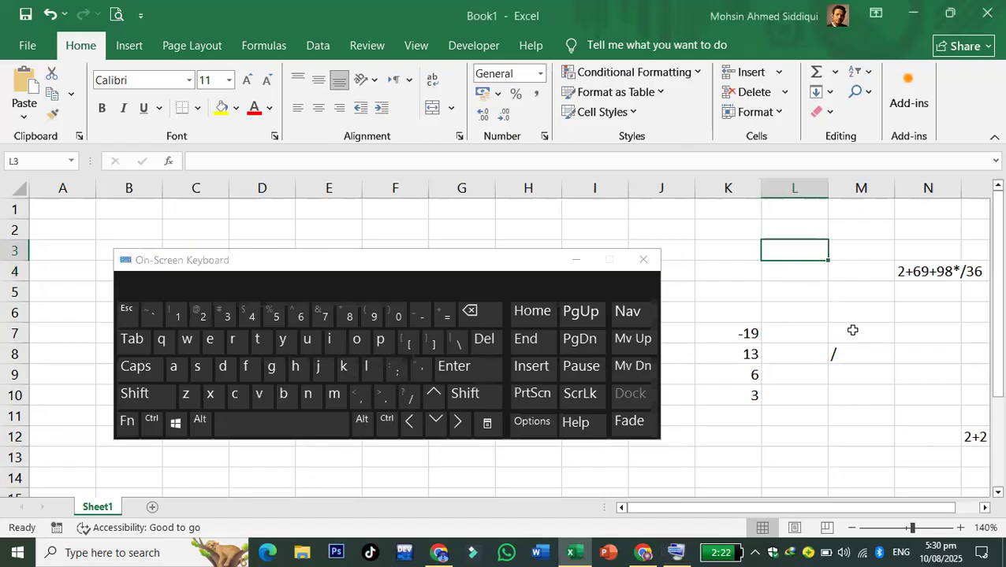
{"action": "type", "text": "XF"}
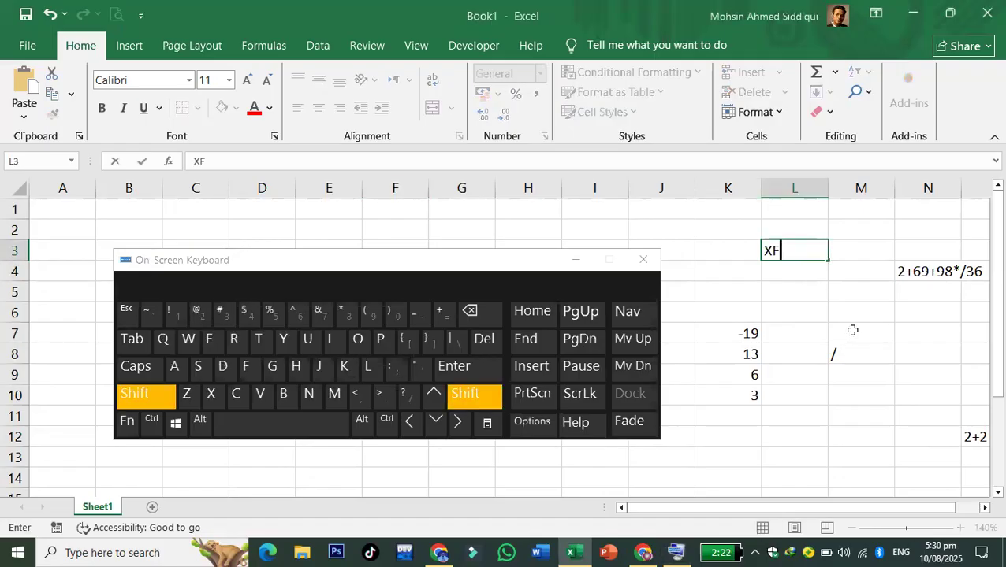
{"action": "type", "text": "D"}
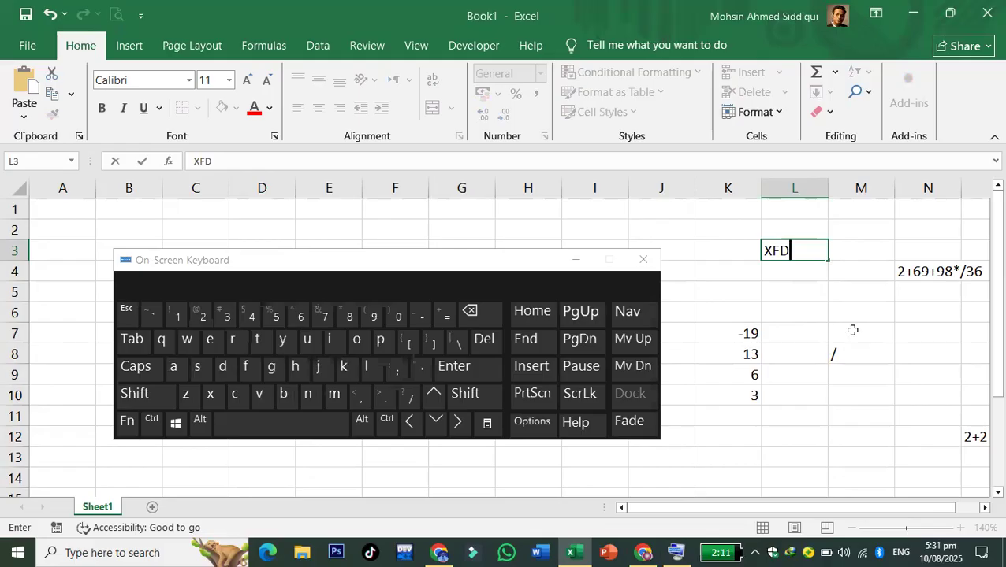
{"action": "left_click", "coordinate": [804, 266]}
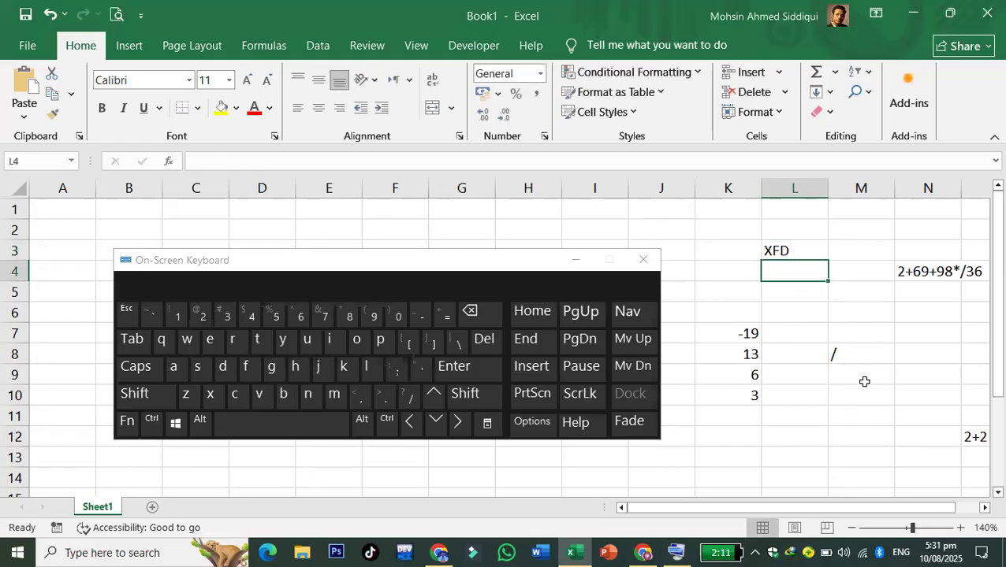
{"action": "type", "text": "16"}
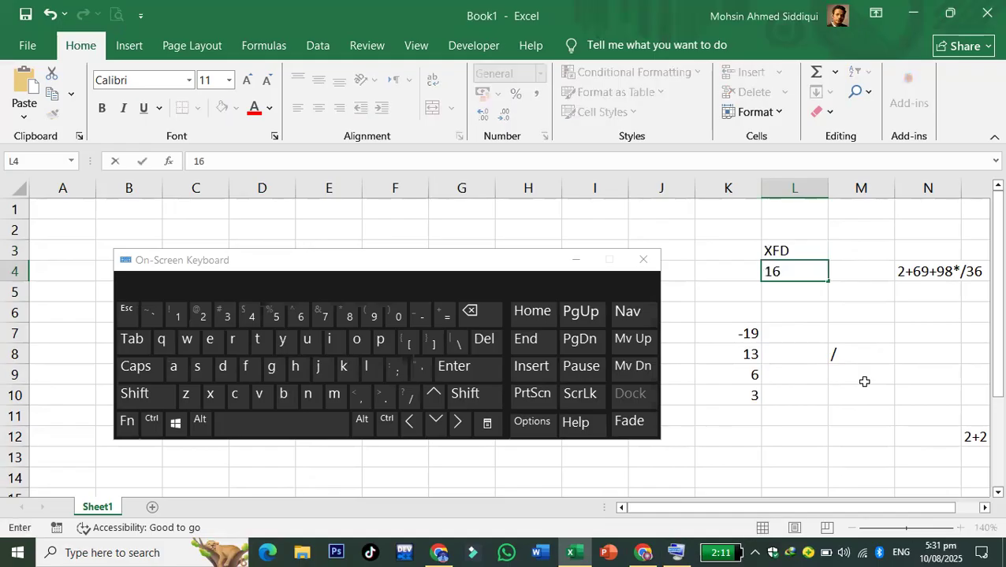
{"action": "type", "text": "384"}
{"action": "left_click", "coordinate": [776, 380]}
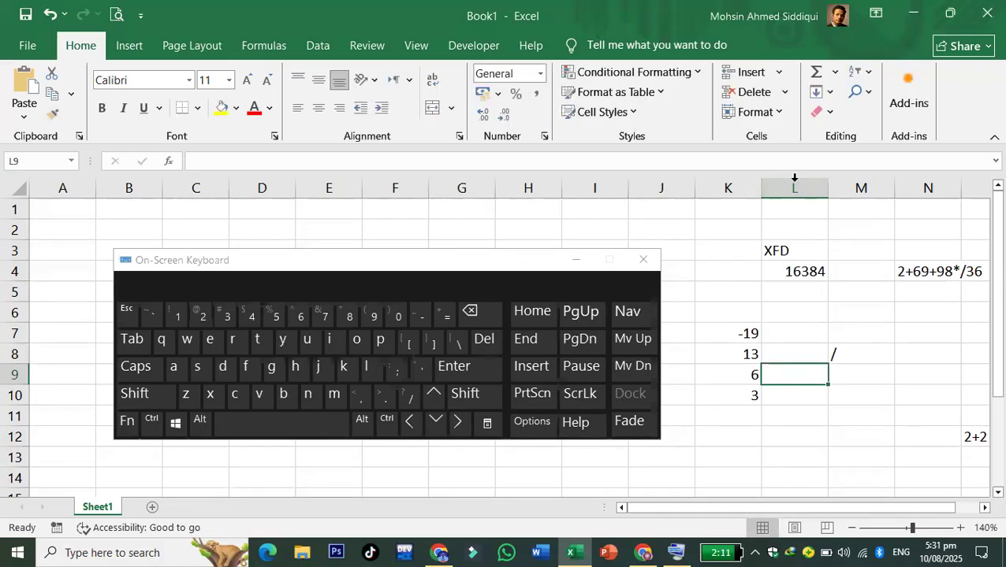
- Add the heading 'columns' in L2 above those values
{"action": "left_click", "coordinate": [794, 183]}
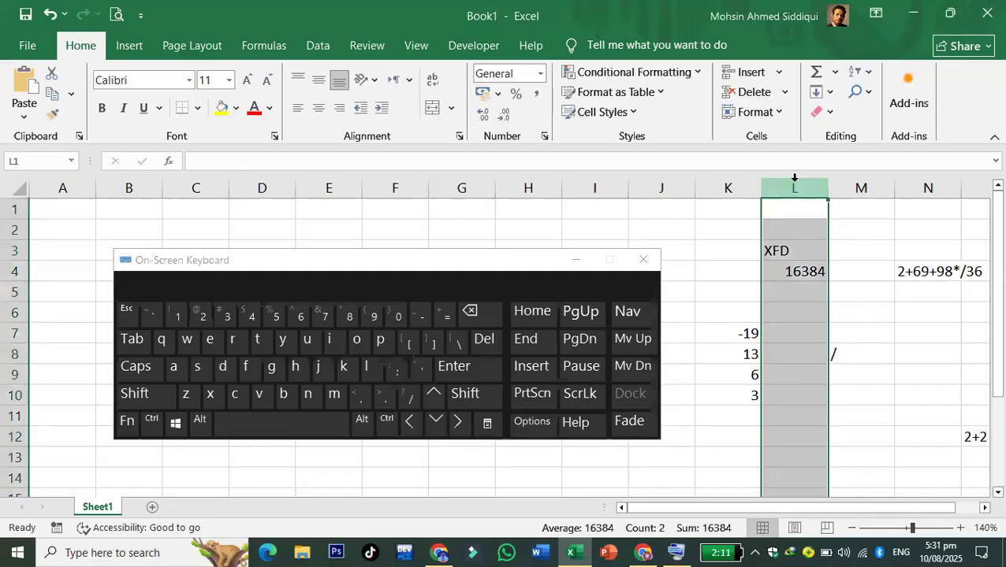
{"action": "left_click", "coordinate": [806, 337]}
{"action": "left_click", "coordinate": [783, 227]}
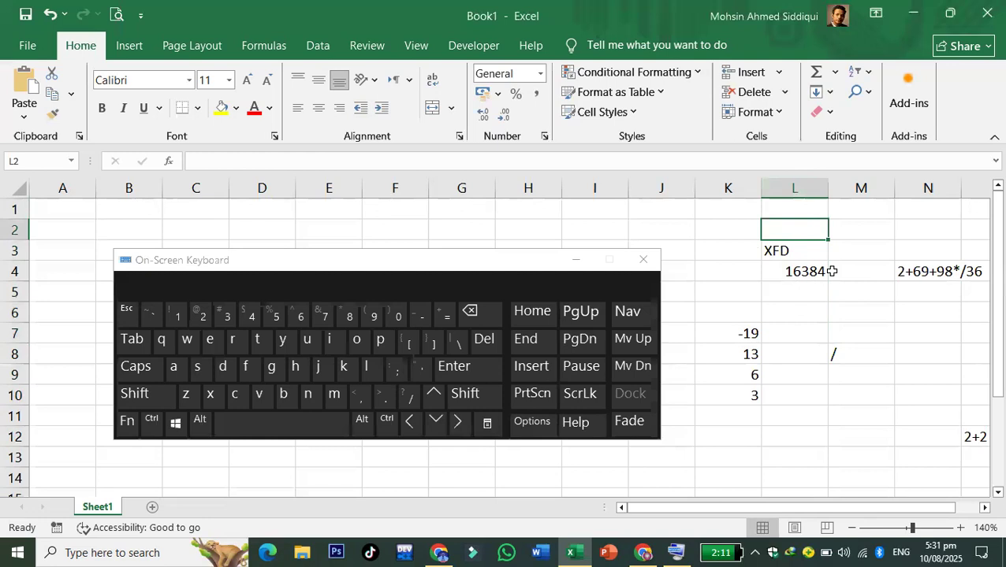
{"action": "type", "text": "columns"}
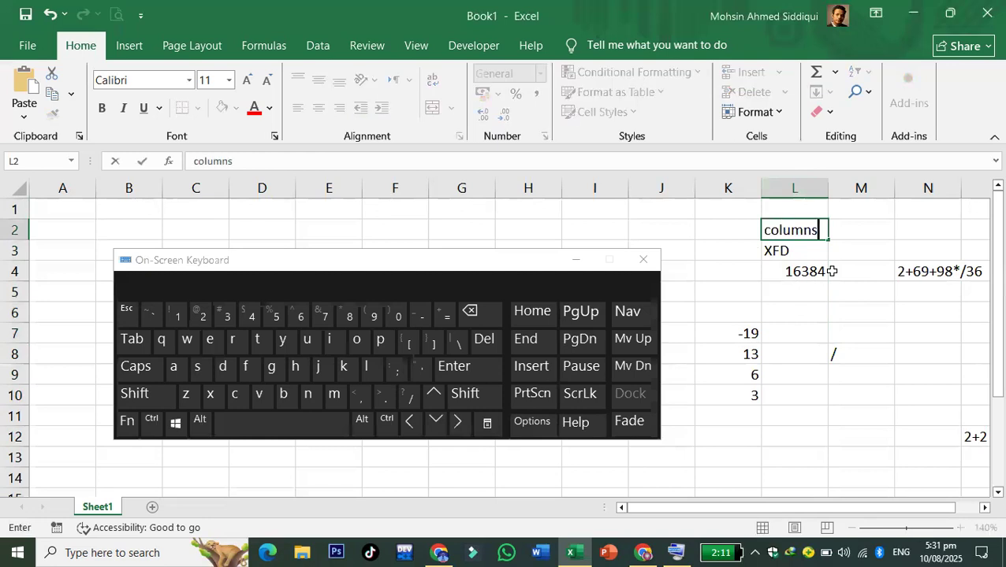
{"action": "left_click", "coordinate": [770, 355]}
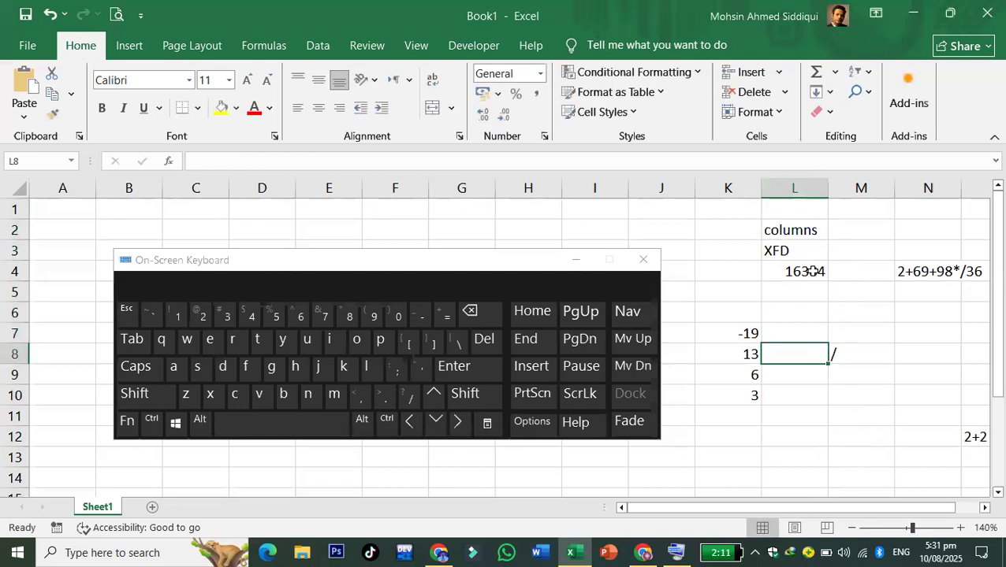
{"action": "left_click", "coordinate": [803, 187]}
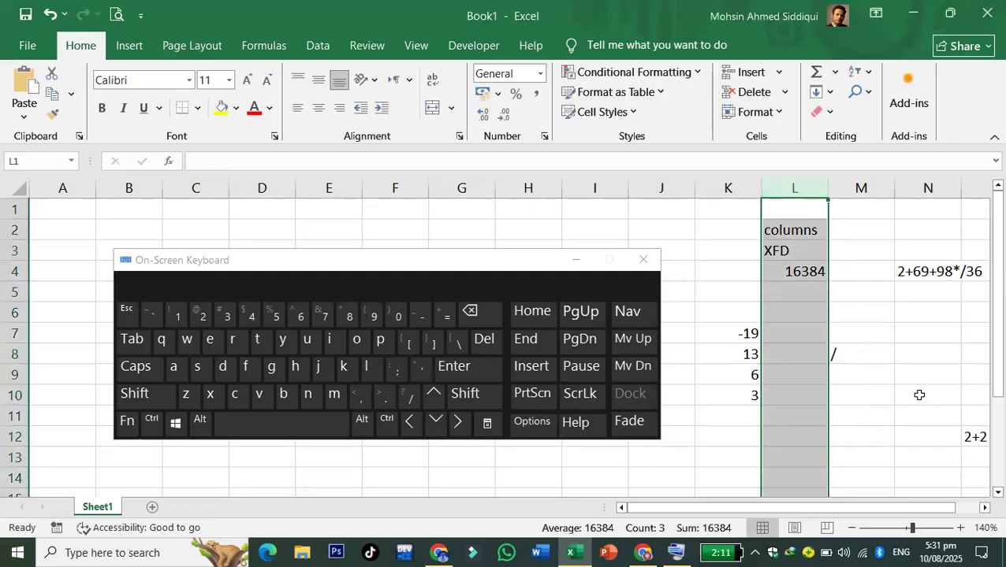
{"action": "left_click", "coordinate": [913, 438]}
{"action": "left_click", "coordinate": [152, 421]}
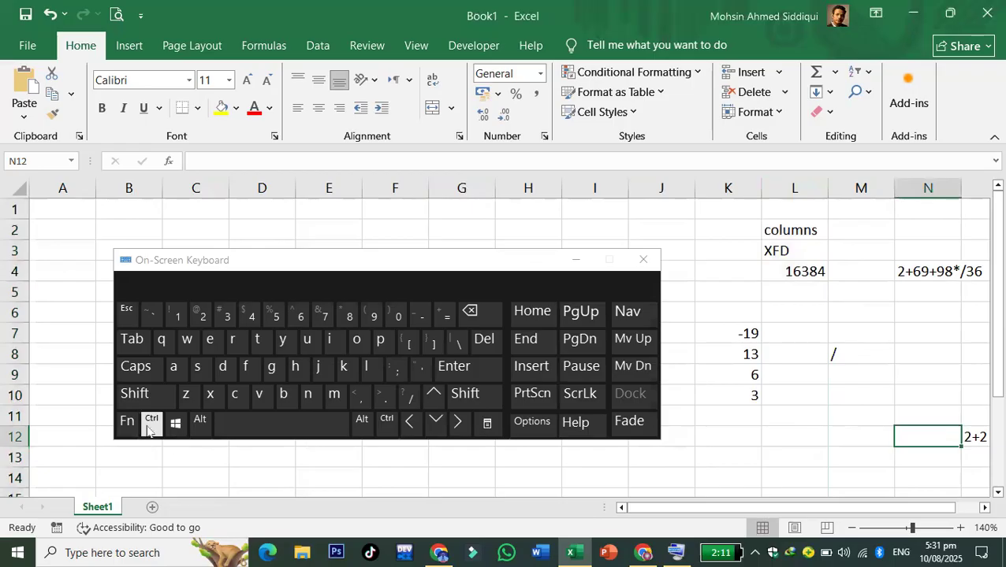
{"action": "left_click", "coordinate": [457, 421]}
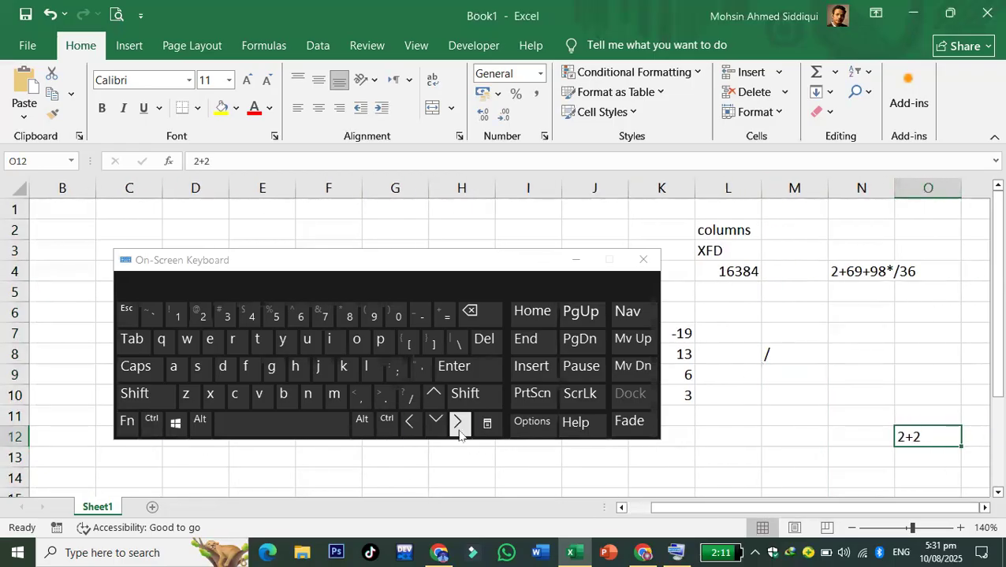
{"action": "left_click", "coordinate": [151, 424]}
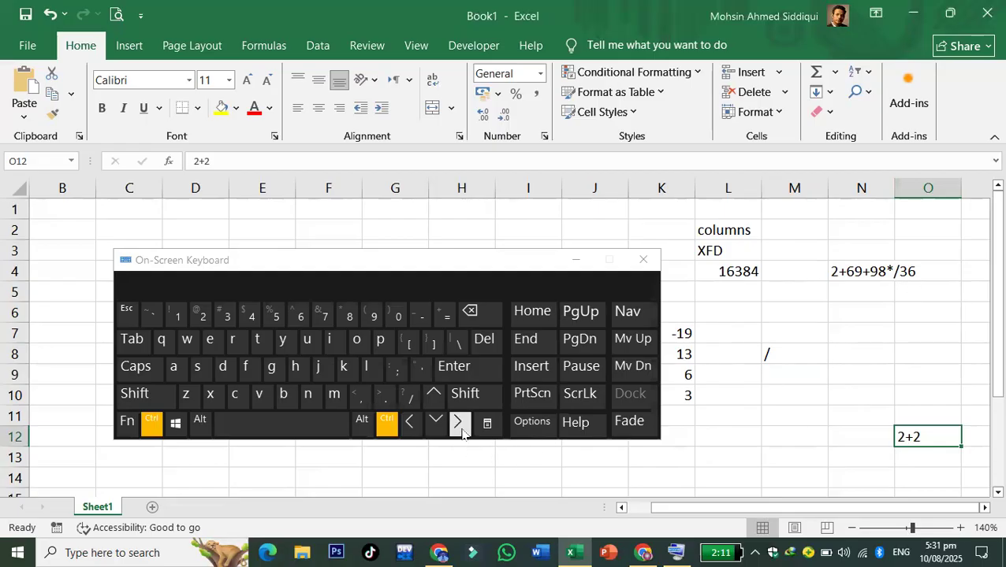
{"action": "left_click", "coordinate": [458, 423]}
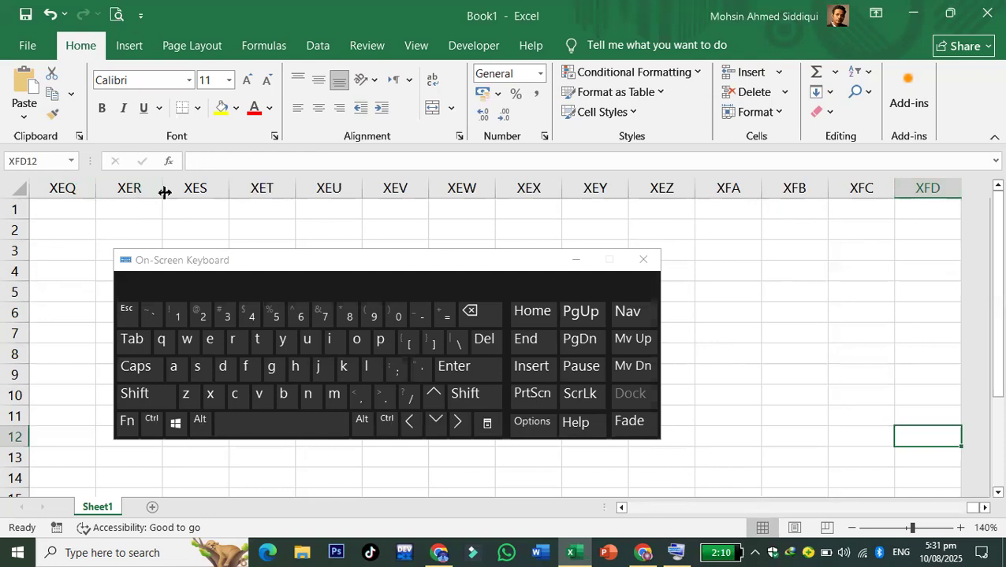
{"action": "left_click", "coordinate": [387, 424]}
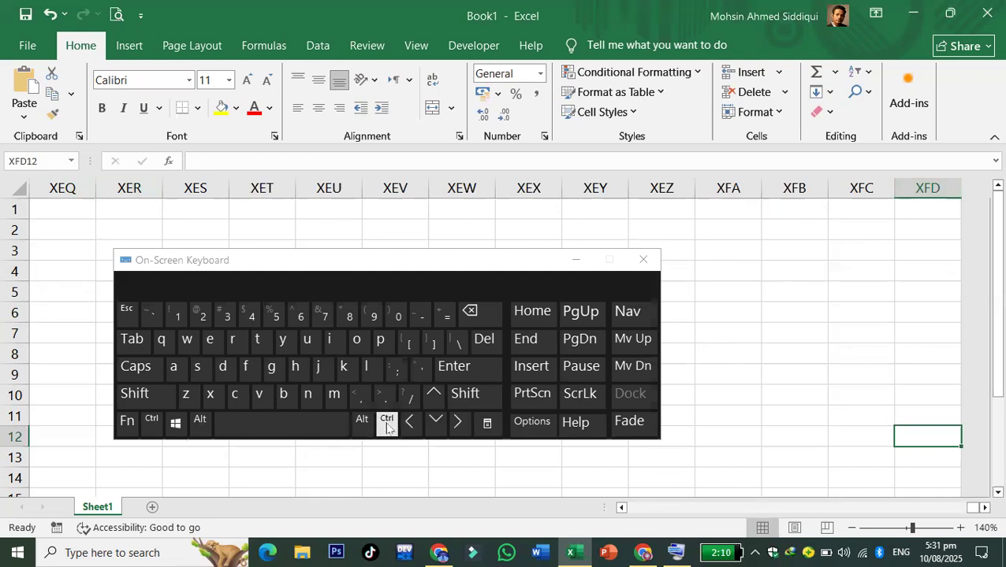
{"action": "left_click", "coordinate": [412, 425]}
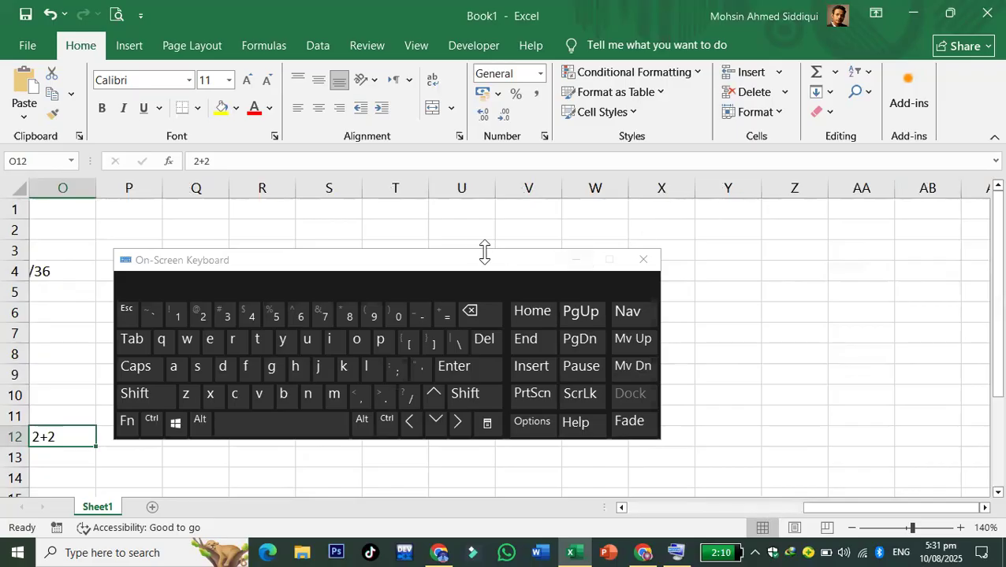
{"action": "left_click_drag", "start_coordinate": [473, 263], "coordinate": [685, 220]}
{"action": "left_click", "coordinate": [526, 359]}
{"action": "left_click", "coordinate": [549, 361]}
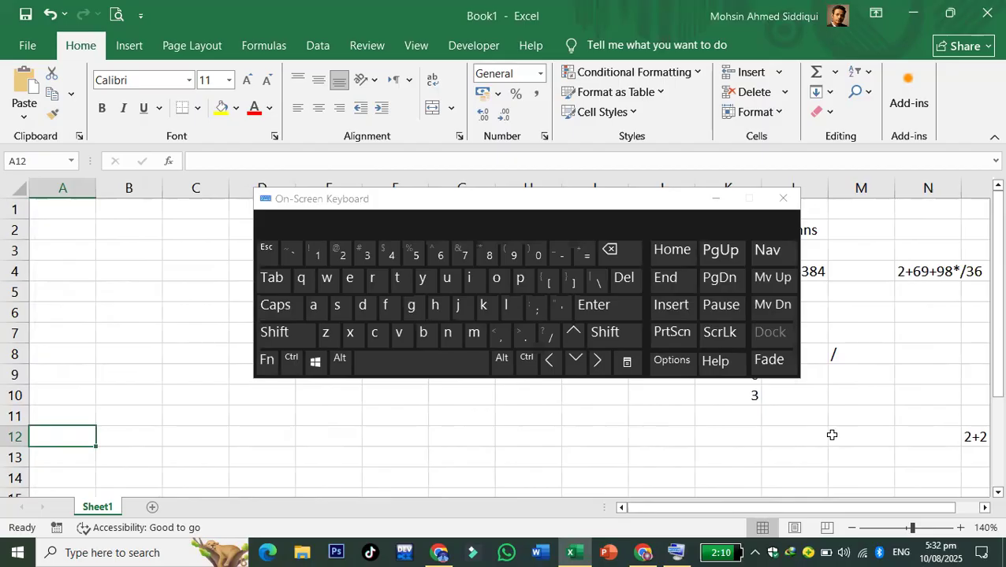
- Type the heading 'rows' in C2
{"action": "left_click_drag", "start_coordinate": [535, 209], "coordinate": [669, 332]}
{"action": "left_click", "coordinate": [208, 228]}
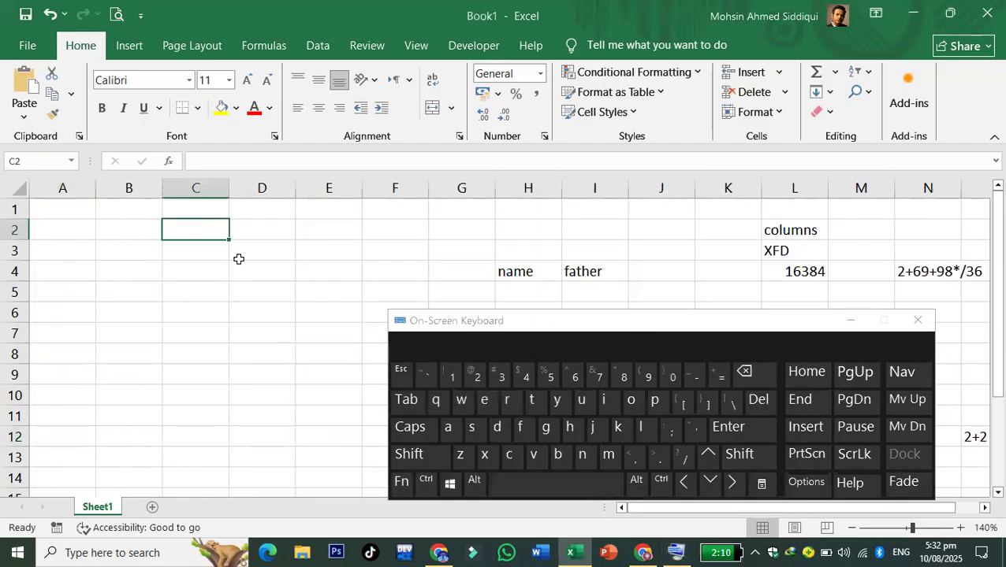
{"action": "type", "text": "rows"}
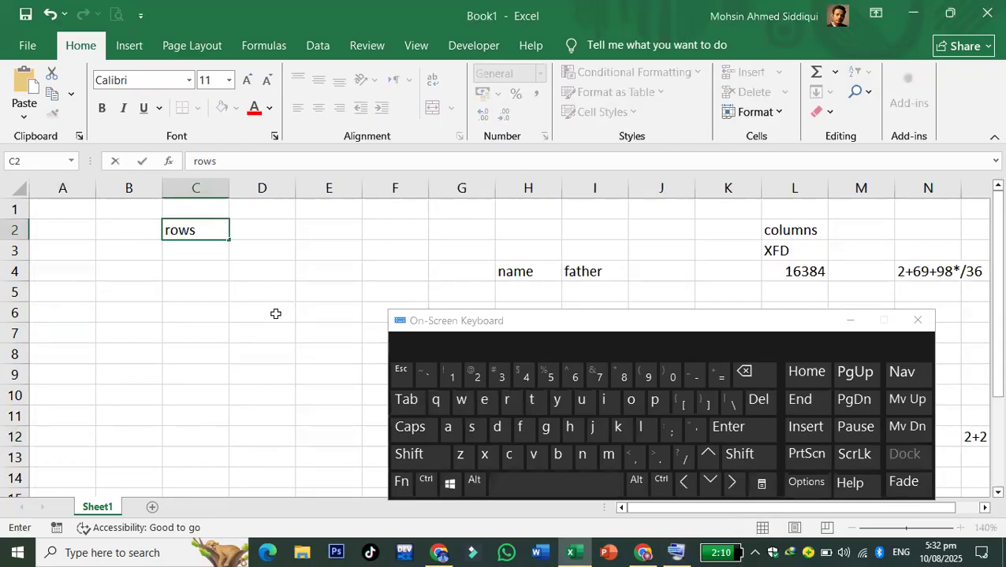
{"action": "left_click", "coordinate": [188, 245]}
- Make the 16384 column count in L4 bold
{"action": "left_click", "coordinate": [812, 275]}
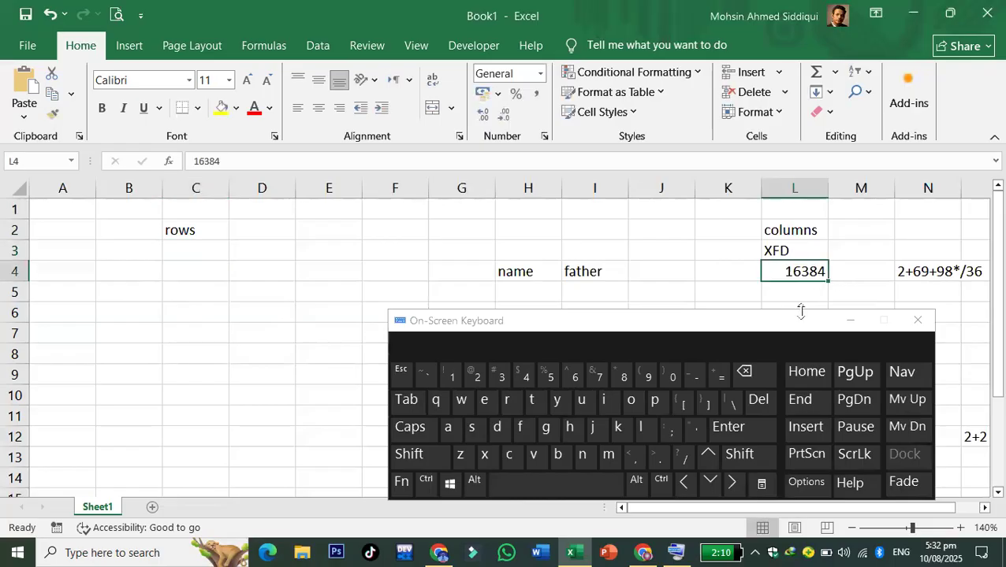
{"action": "left_click", "coordinate": [101, 108]}
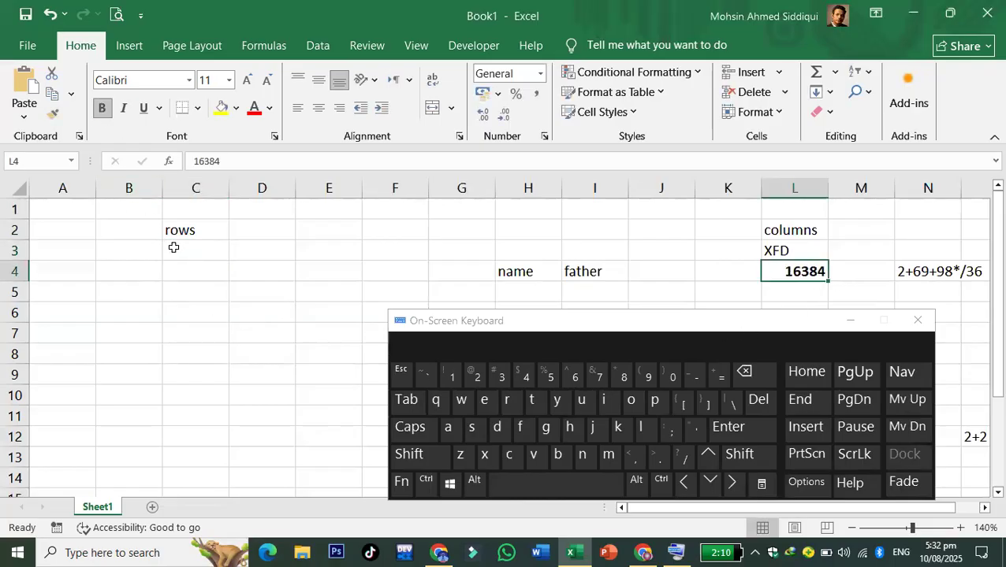
{"action": "left_click", "coordinate": [173, 248]}
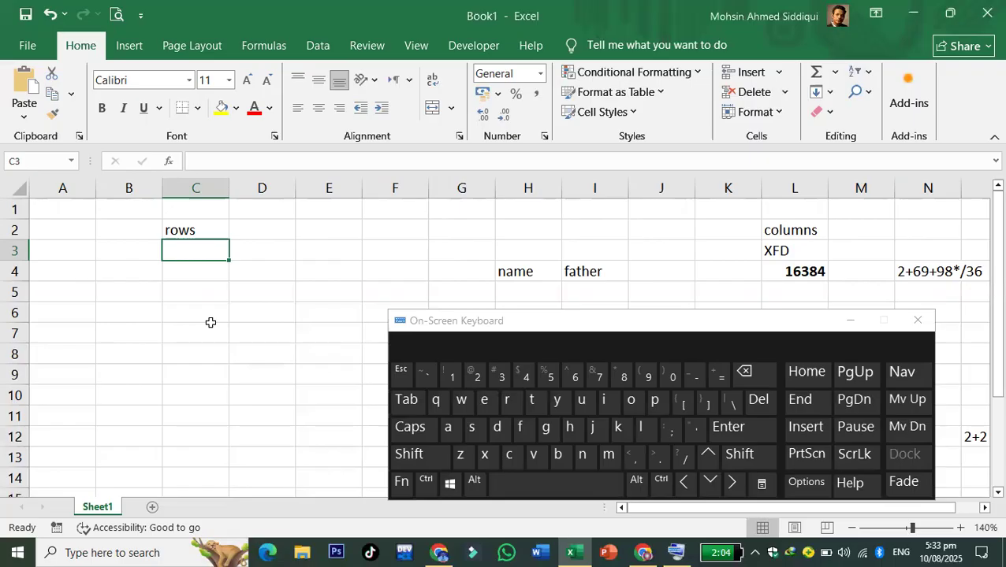
- Enter 1048576 in C3 as the worksheet's total row count
{"action": "type", "text": "10"}
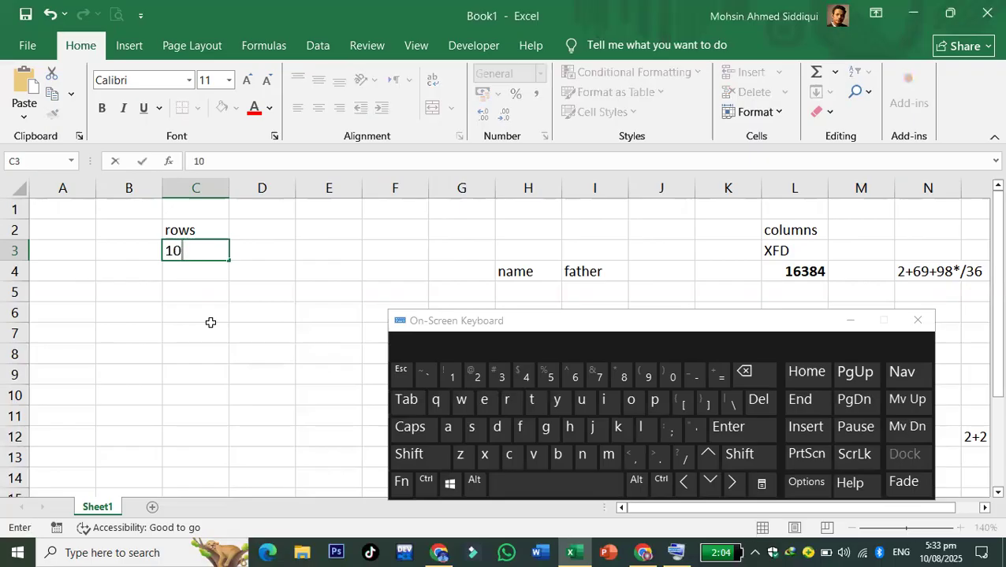
{"action": "type", "text": "48576"}
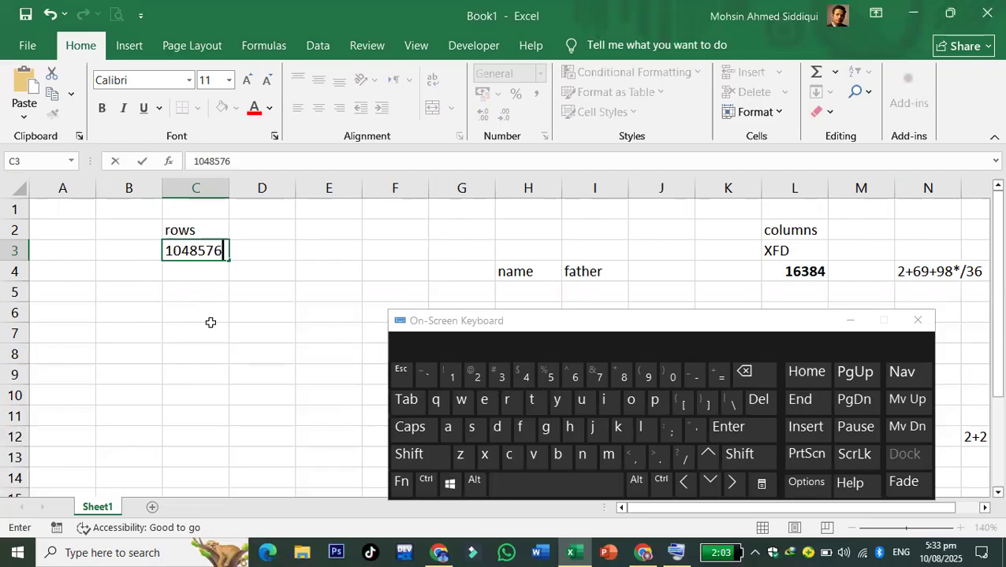
{"action": "left_click", "coordinate": [211, 324]}
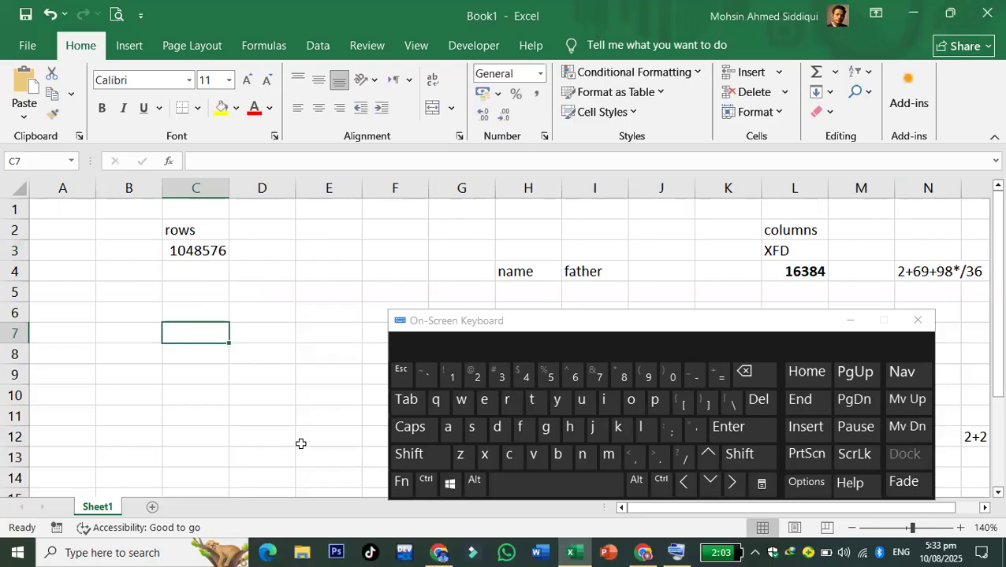
{"action": "left_click", "coordinate": [663, 484]}
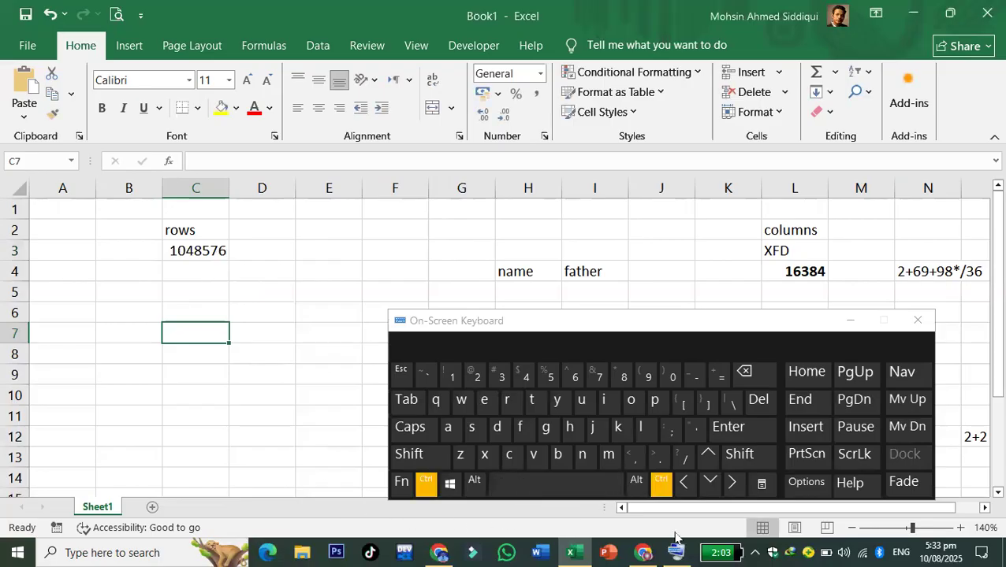
{"action": "left_click", "coordinate": [711, 484]}
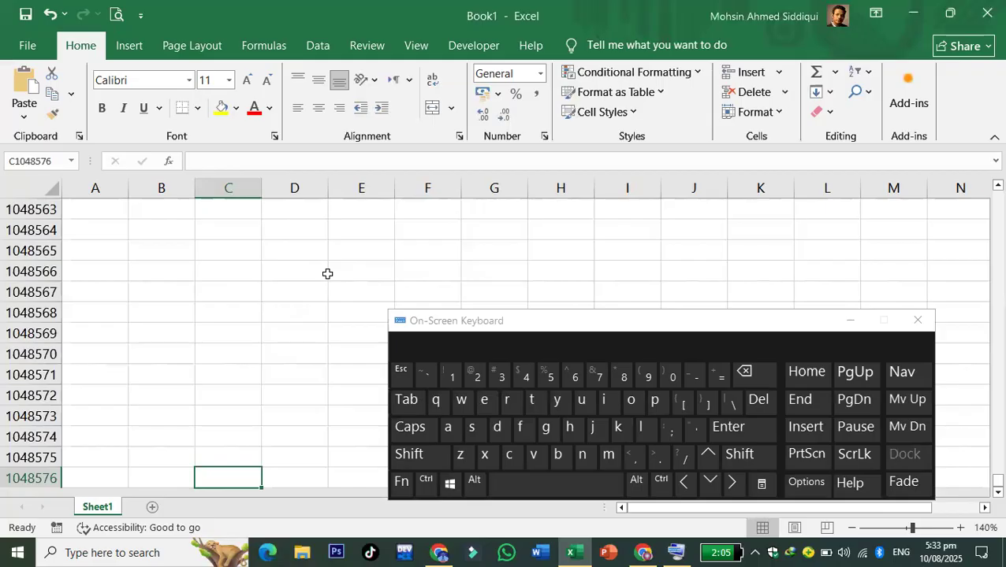
{"action": "left_click", "coordinate": [426, 482]}
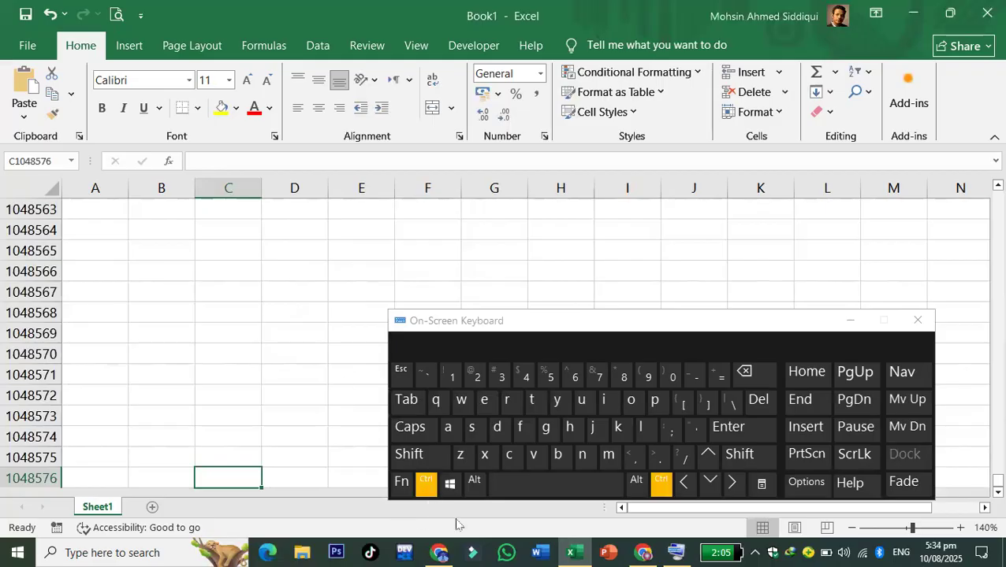
{"action": "left_click", "coordinate": [707, 464]}
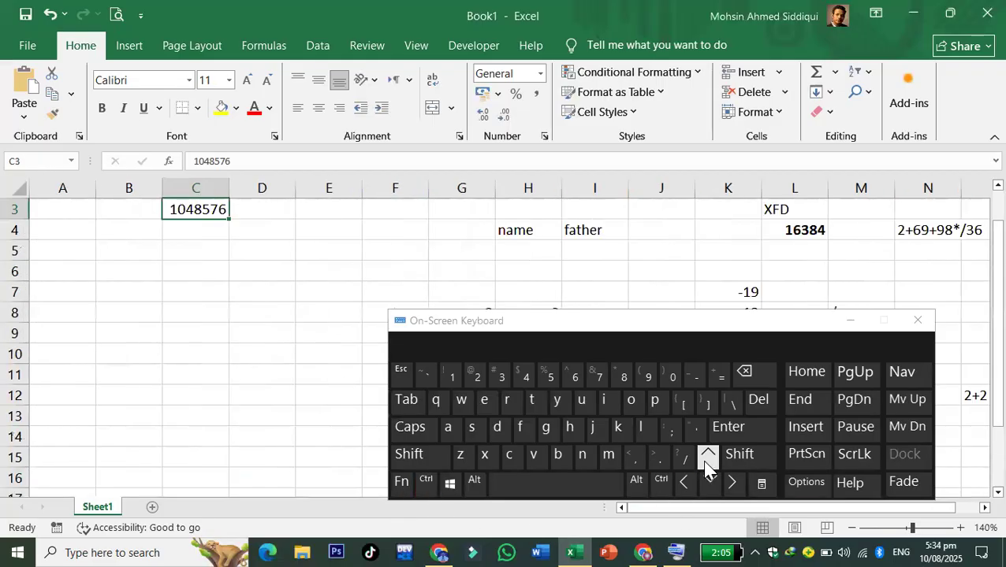
{"action": "left_click", "coordinate": [128, 351]}
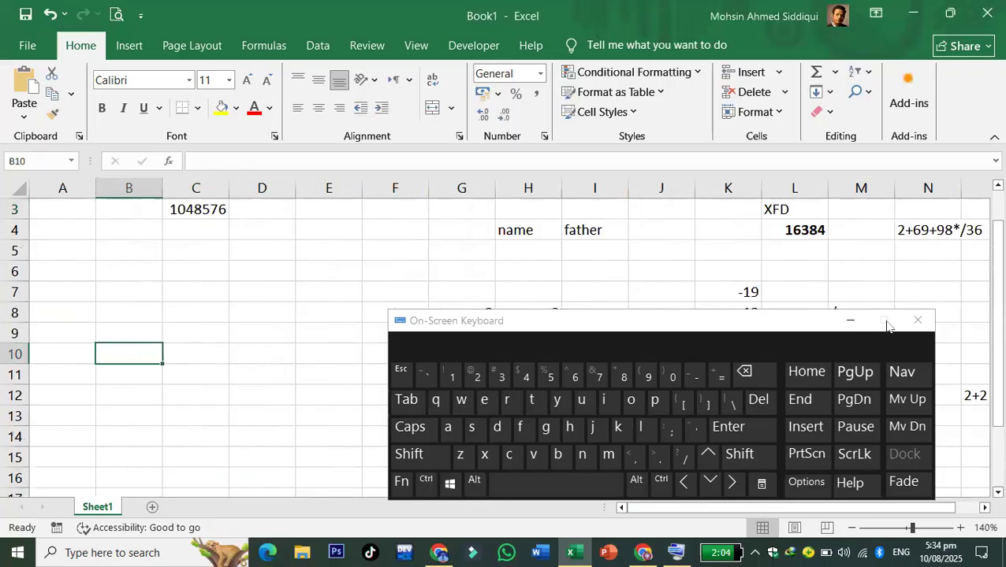
{"action": "left_click", "coordinate": [917, 320]}
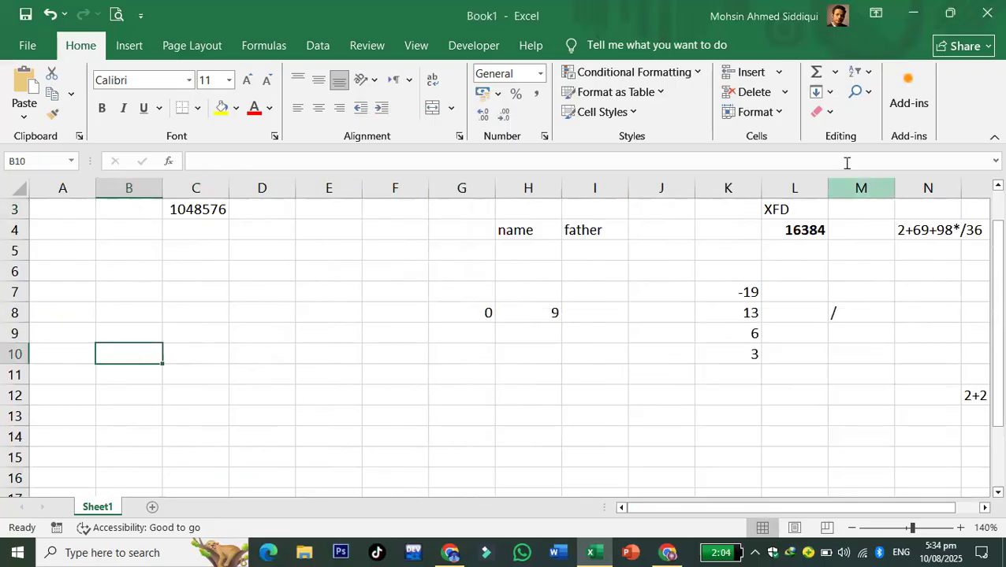
{"action": "left_click", "coordinate": [13, 209]}
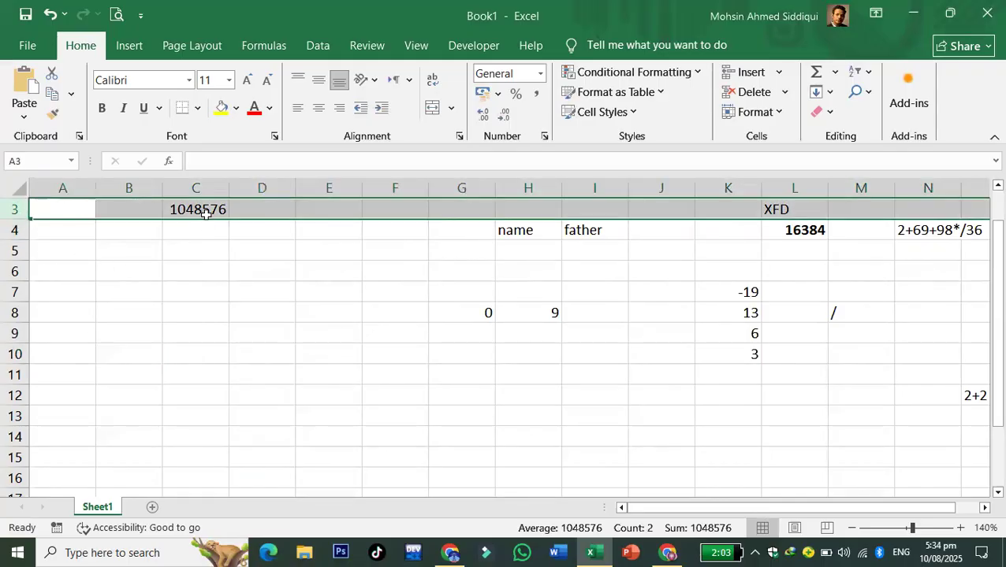
{"action": "left_click", "coordinate": [312, 354]}
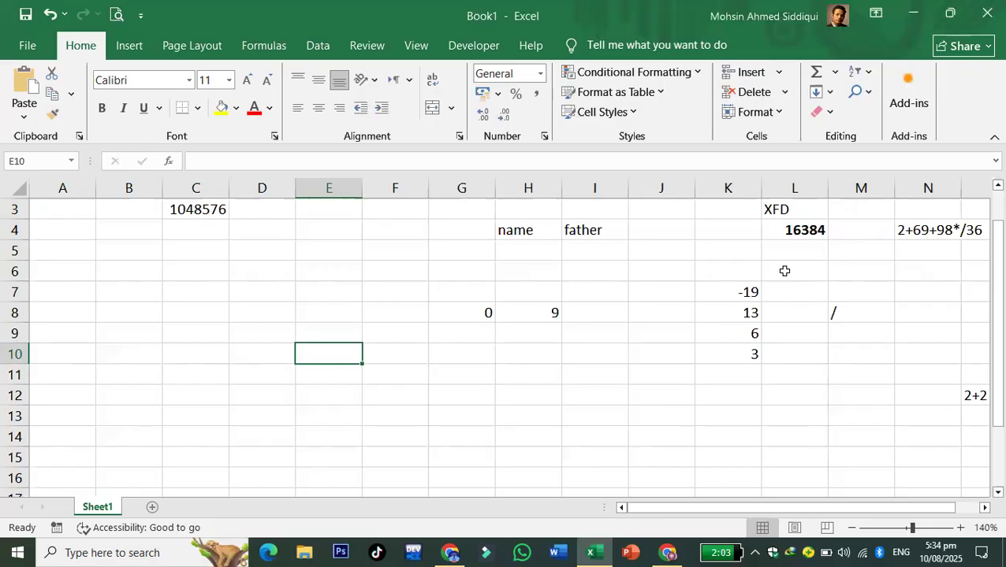
{"action": "left_click", "coordinate": [792, 232]}
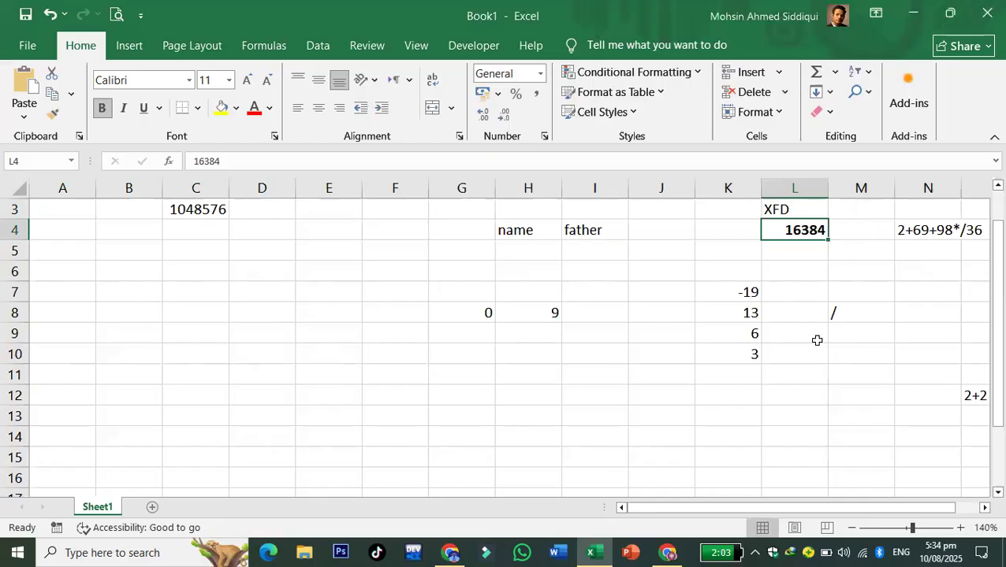
{"action": "left_click", "coordinate": [687, 396]}
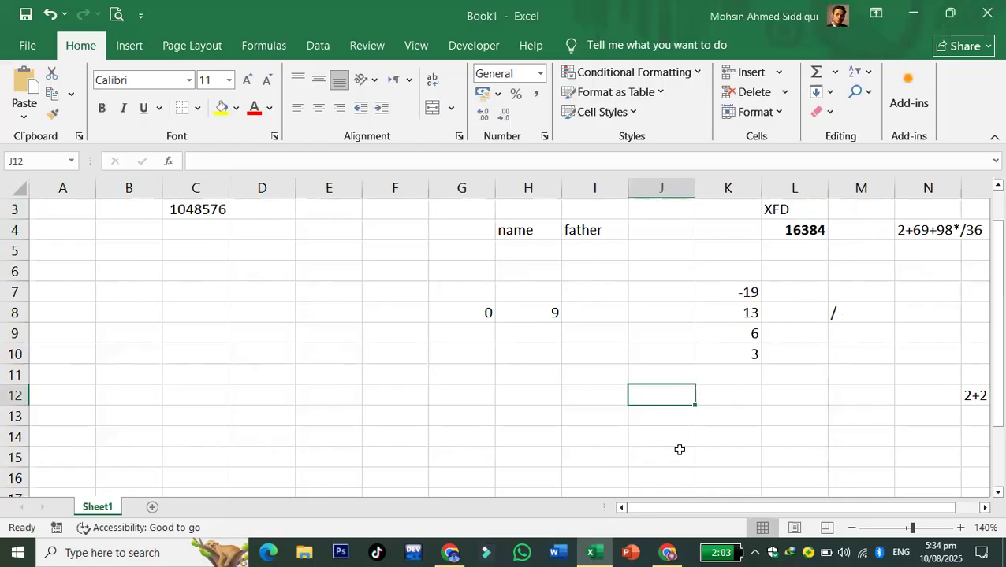
- Add eleven new blank worksheets, Sheet2 through Sheet12, to Book1
{"action": "left_click", "coordinate": [170, 508]}
{"action": "left_click", "coordinate": [201, 508]}
{"action": "left_click", "coordinate": [247, 508]}
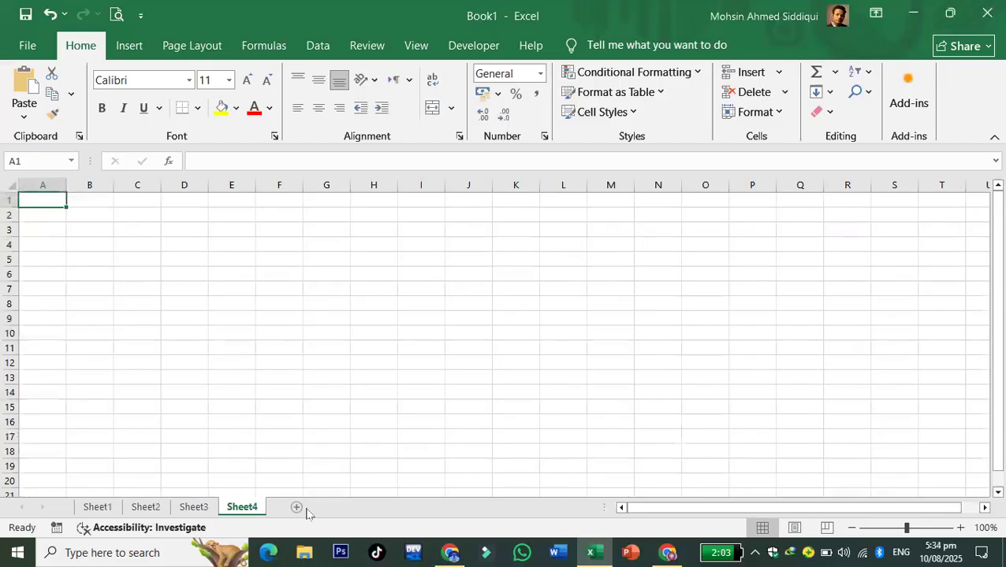
{"action": "left_click", "coordinate": [298, 508]}
{"action": "left_click", "coordinate": [344, 509]}
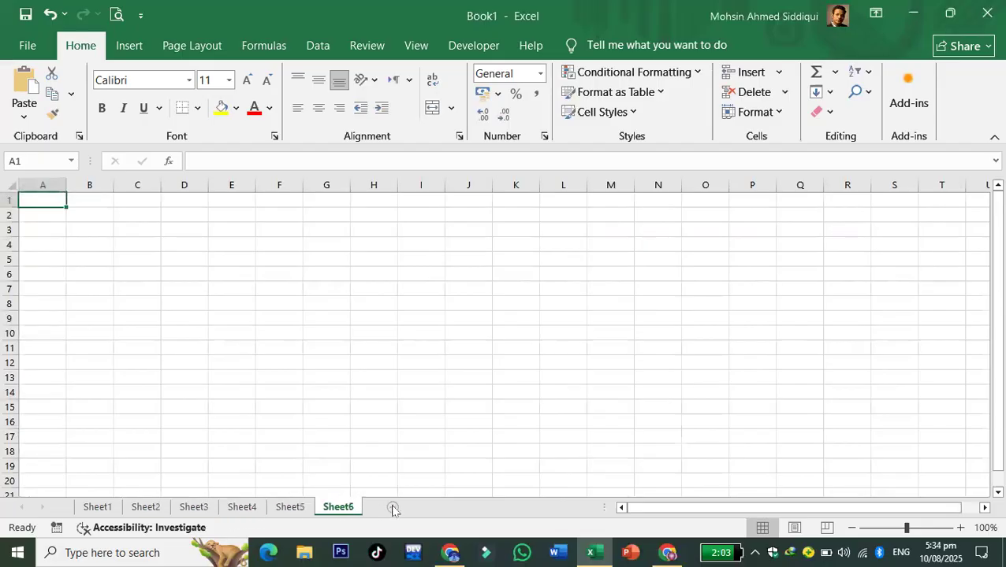
{"action": "left_click", "coordinate": [393, 508]}
{"action": "left_click", "coordinate": [97, 506]}
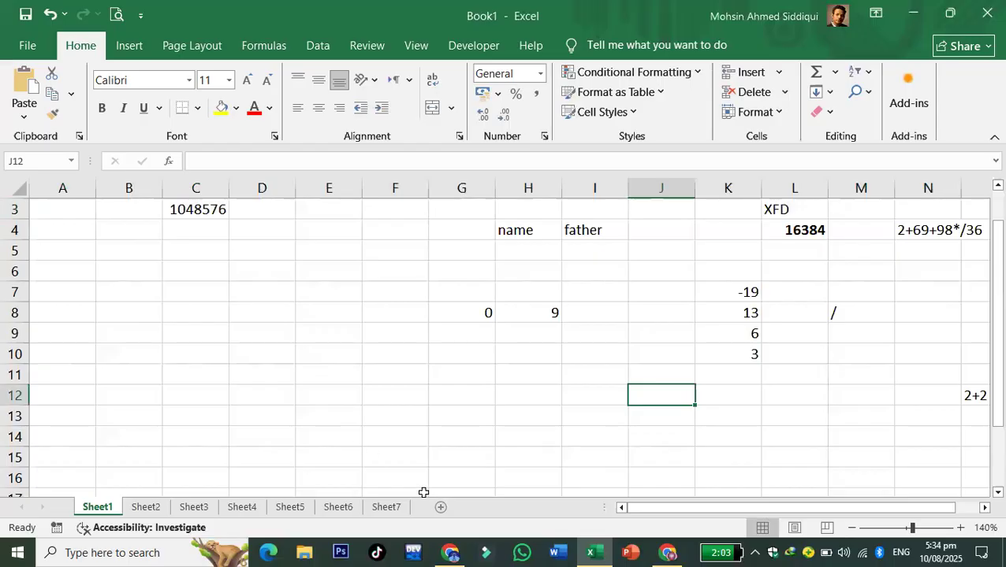
{"action": "left_click", "coordinate": [441, 508]}
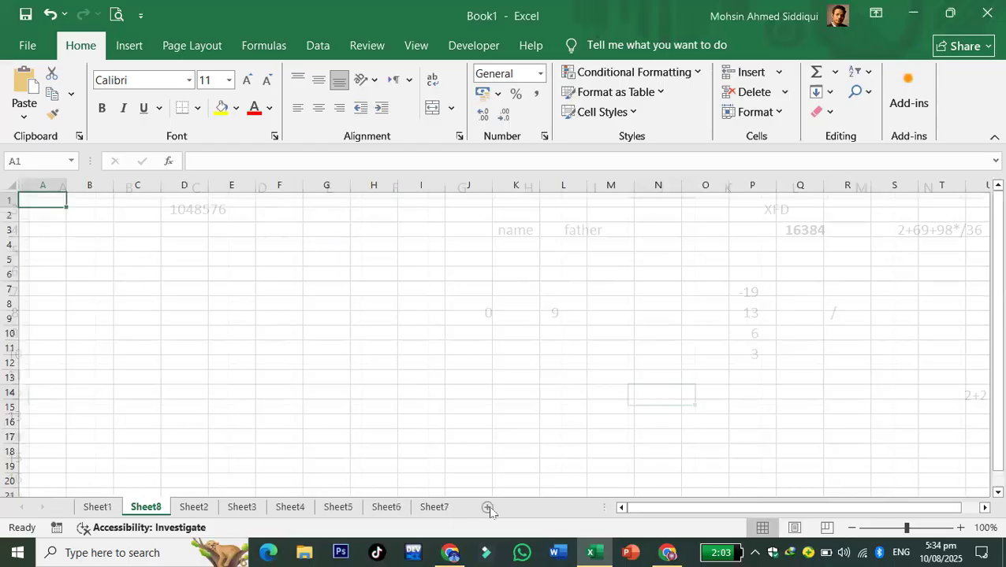
{"action": "left_click", "coordinate": [489, 509]}
{"action": "left_click", "coordinate": [572, 509]}
{"action": "left_click", "coordinate": [583, 509]}
{"action": "left_click", "coordinate": [591, 508]}
- Delete Sheet5, Sheet7, Sheet6 and Sheet4, then return to Sheet1
{"action": "right_click", "coordinate": [556, 508]}
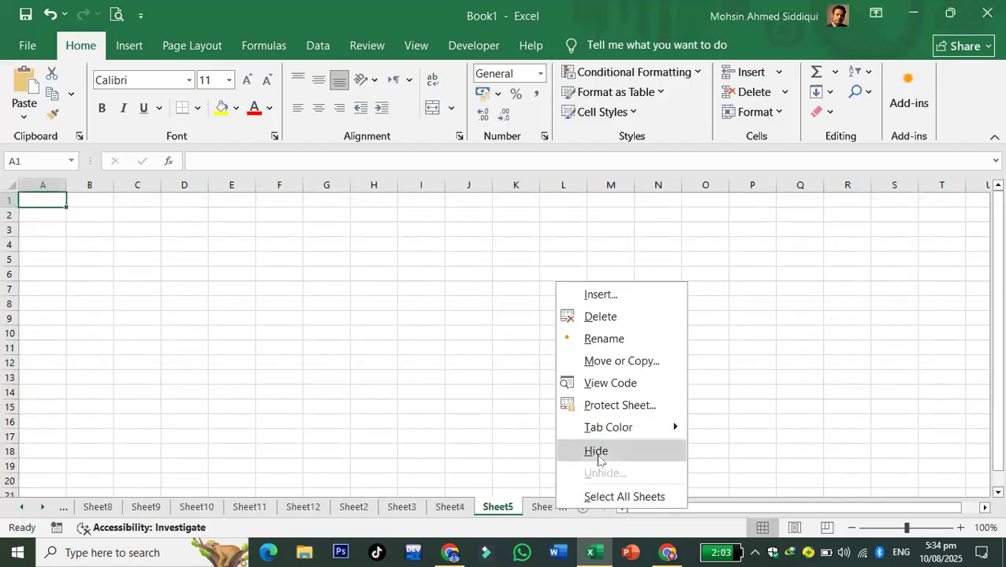
{"action": "left_click", "coordinate": [603, 316]}
{"action": "right_click", "coordinate": [485, 508]}
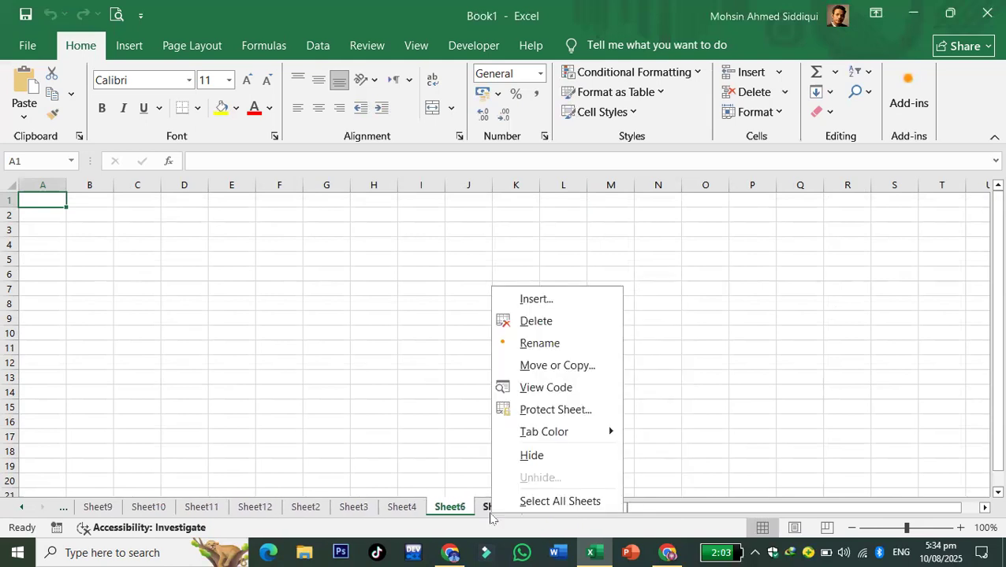
{"action": "left_click", "coordinate": [526, 321]}
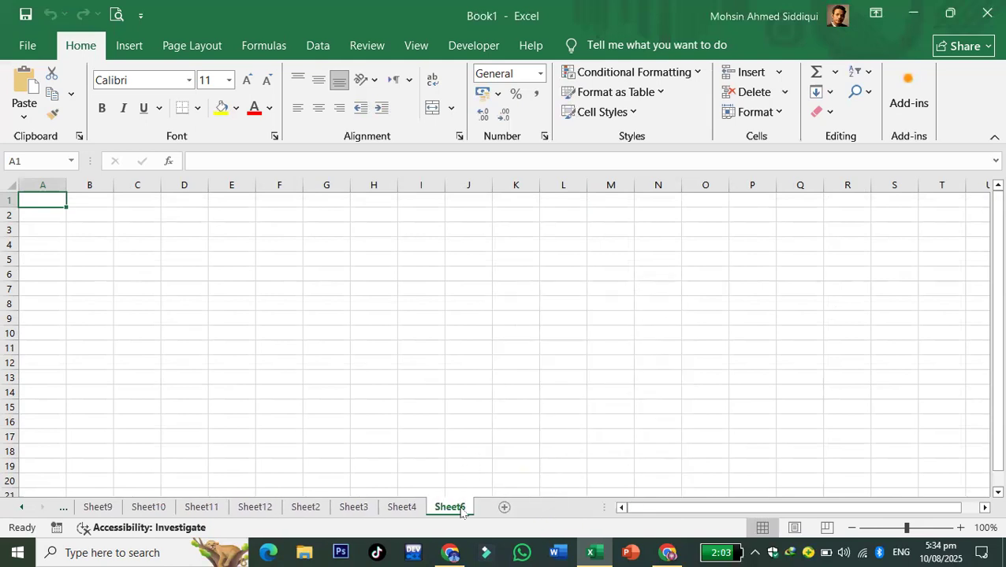
{"action": "right_click", "coordinate": [464, 508]}
{"action": "left_click", "coordinate": [496, 315]}
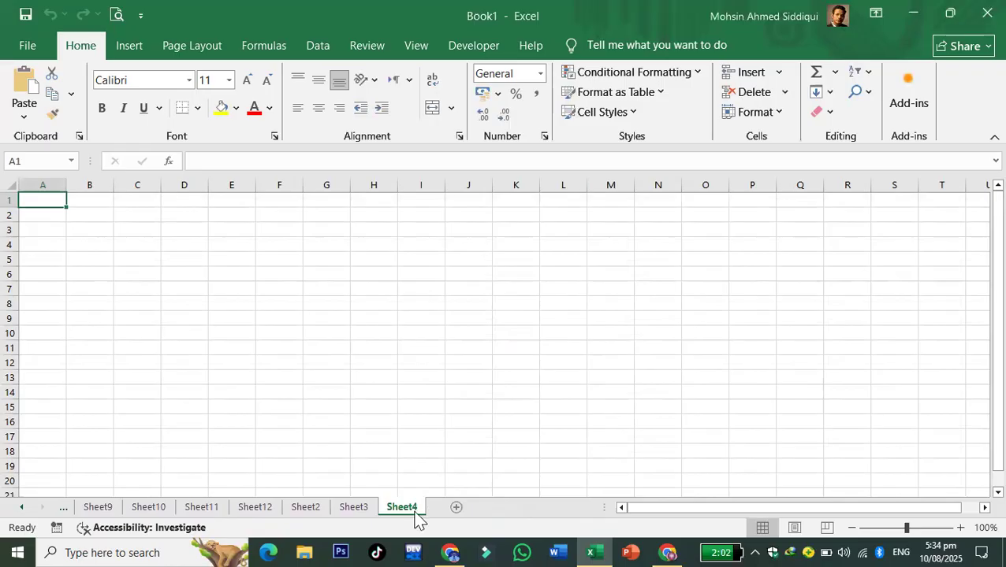
{"action": "right_click", "coordinate": [416, 514]}
{"action": "left_click", "coordinate": [458, 321]}
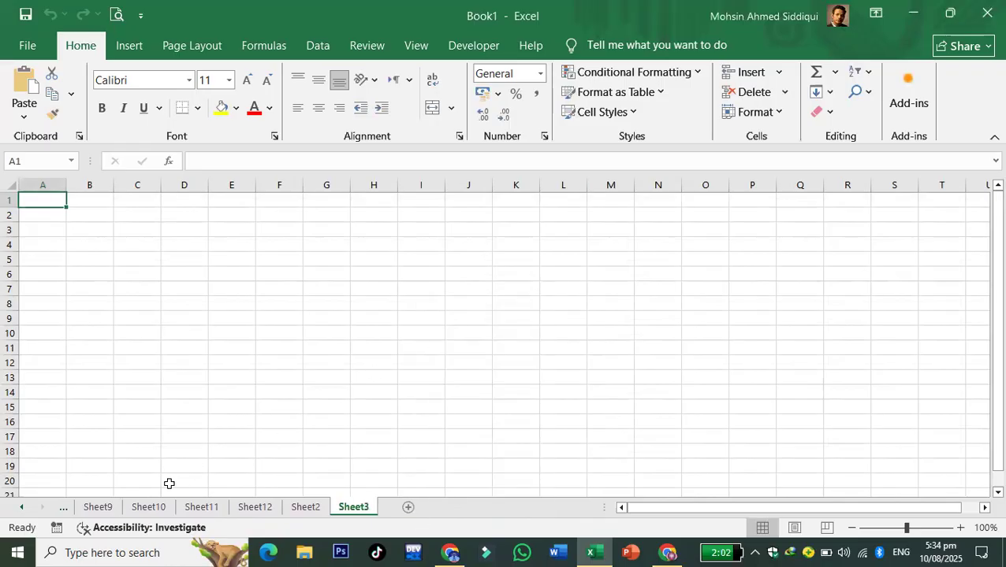
{"action": "left_click", "coordinate": [112, 509]}
{"action": "left_click", "coordinate": [63, 508]}
{"action": "left_click", "coordinate": [63, 508]}
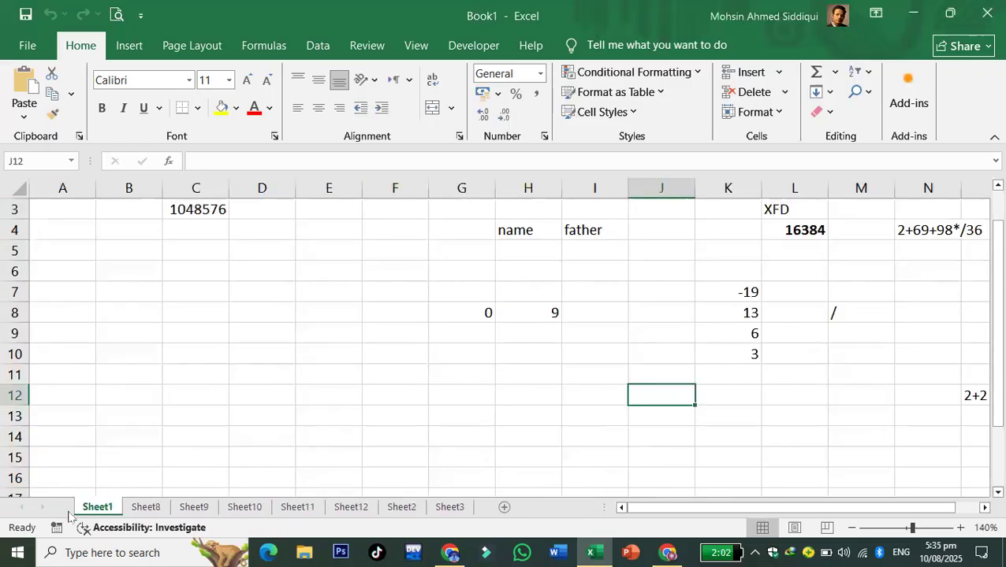
- Narrow column E and check the current width of column J and height of row 4
{"action": "left_click", "coordinate": [460, 401]}
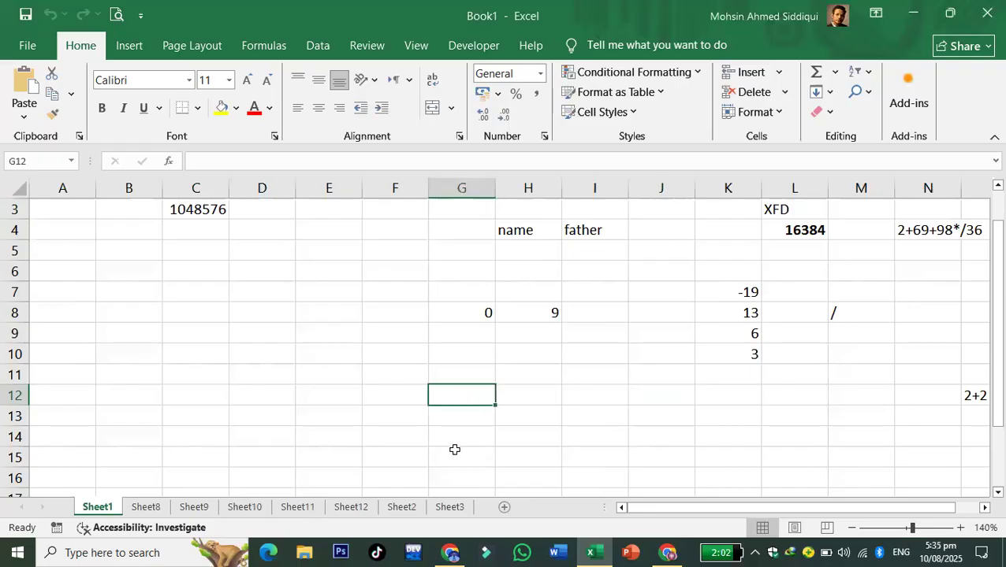
{"action": "left_click", "coordinate": [394, 378]}
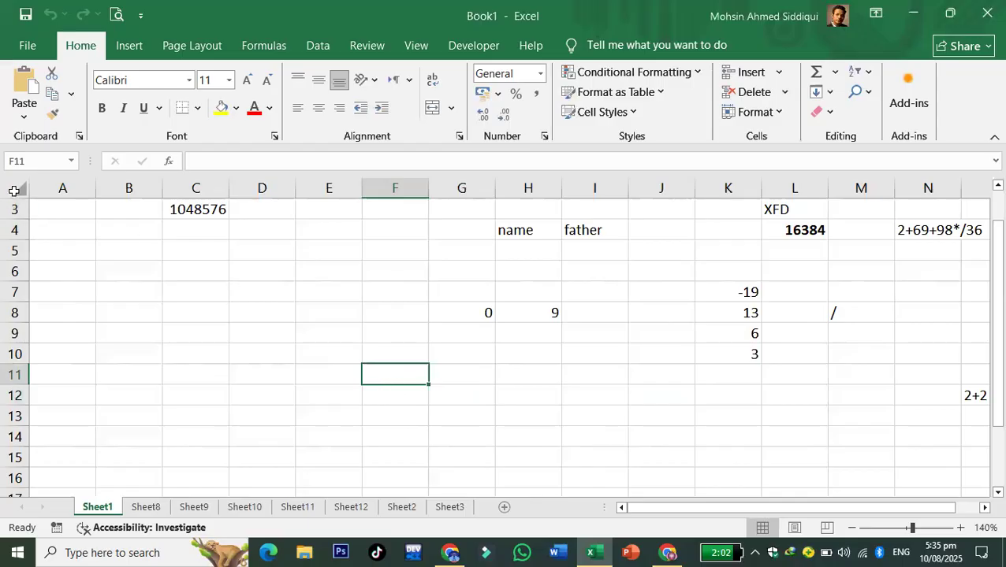
{"action": "left_click", "coordinate": [14, 191]}
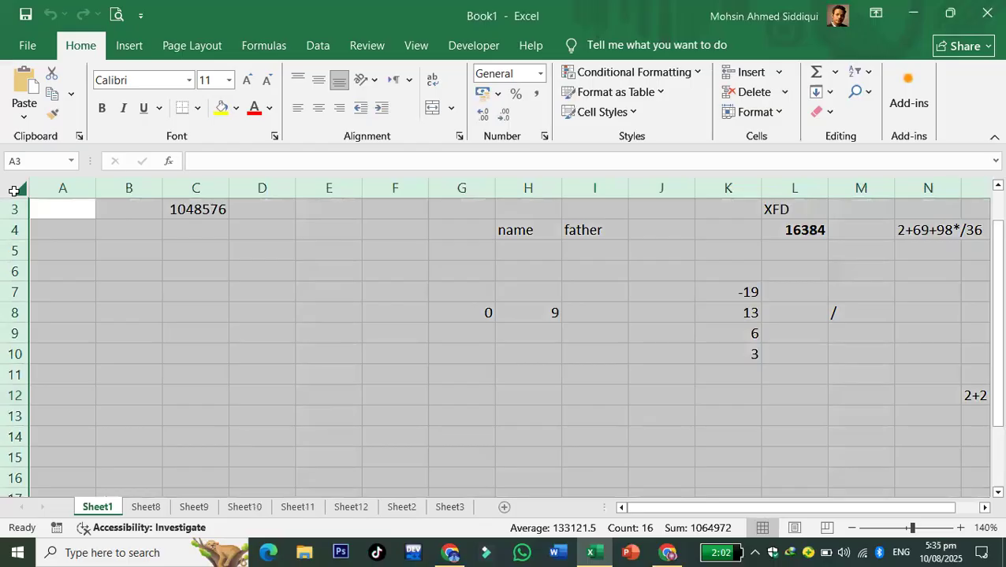
{"action": "left_click", "coordinate": [410, 380]}
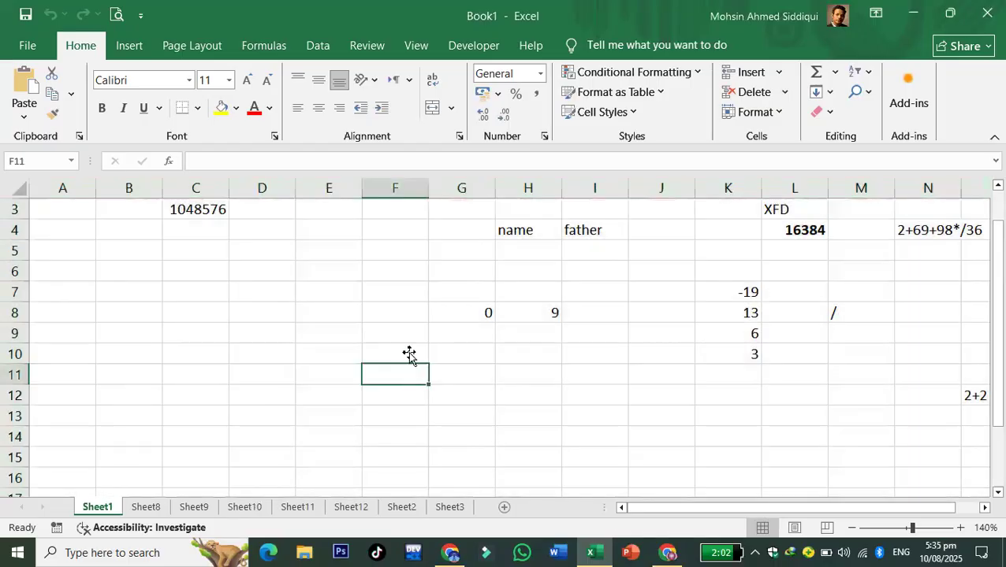
{"action": "left_click_drag", "start_coordinate": [359, 188], "coordinate": [337, 188]}
{"action": "left_click", "coordinate": [399, 188]}
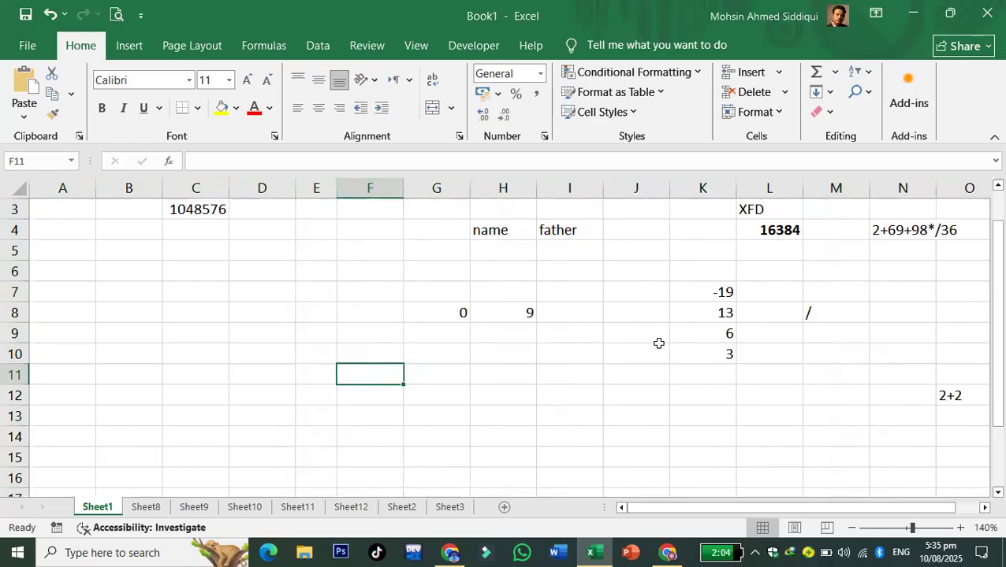
{"action": "left_click", "coordinate": [635, 224]}
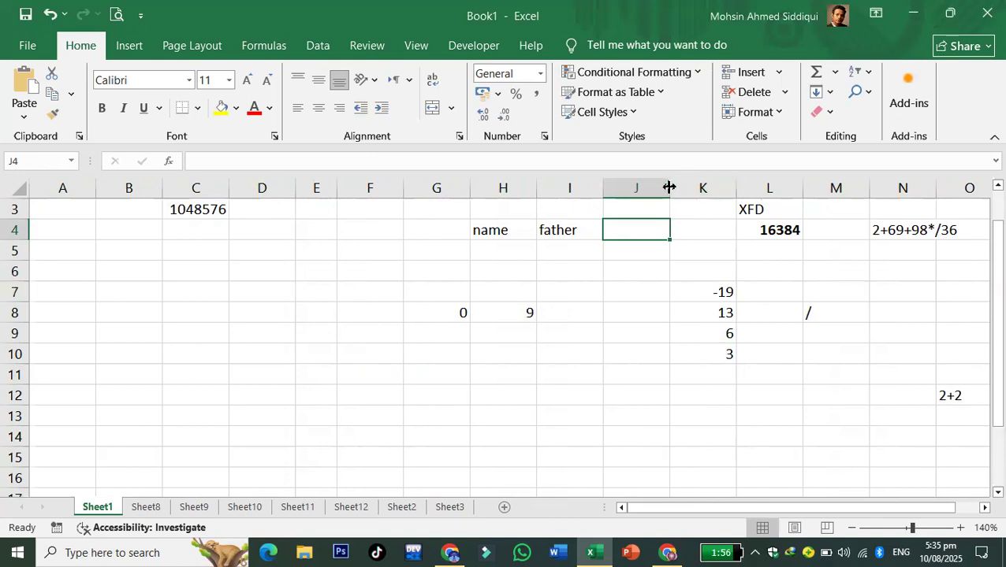
{"action": "left_click_drag", "start_coordinate": [668, 187], "coordinate": [668, 188]}
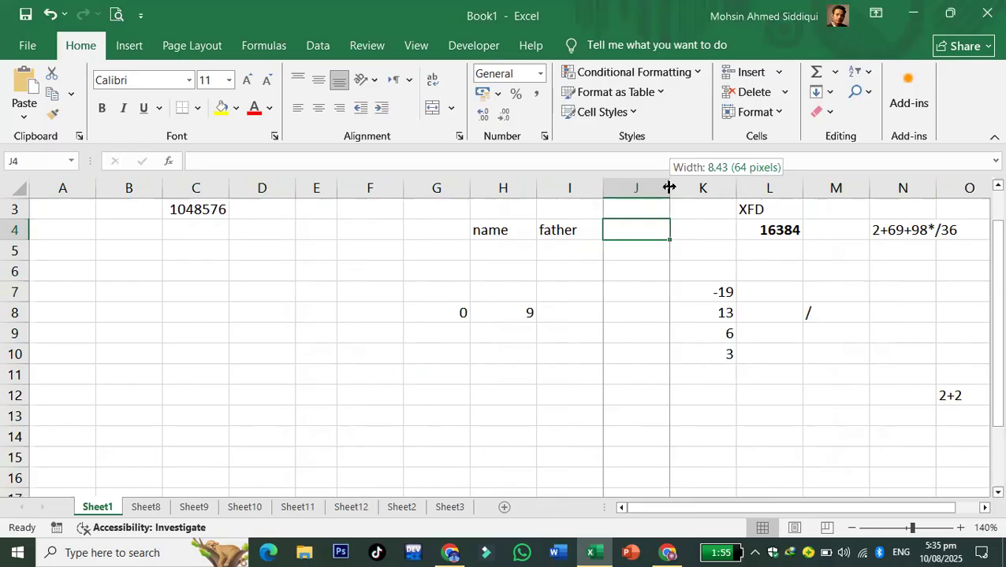
{"action": "left_click_drag", "start_coordinate": [668, 188], "coordinate": [668, 188]}
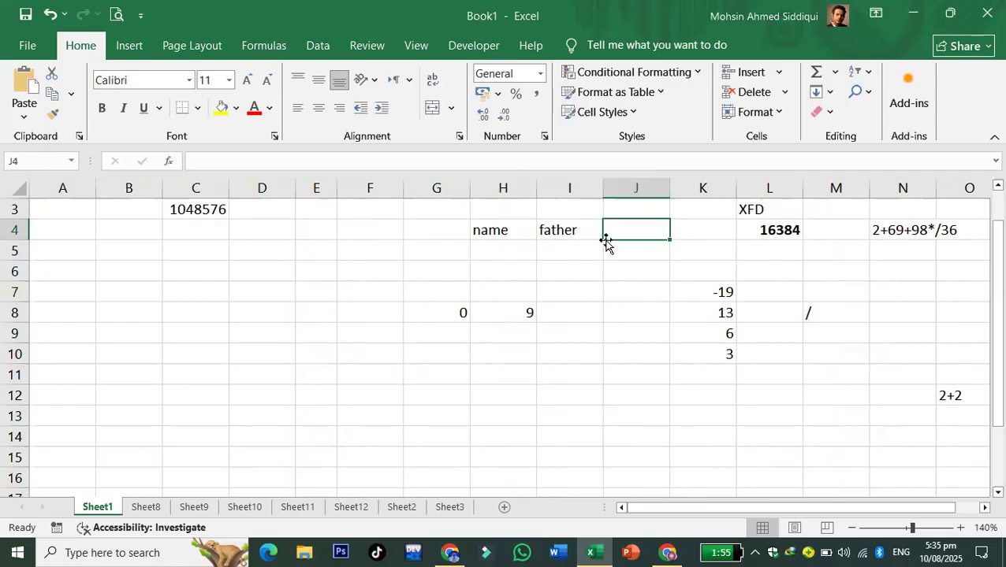
{"action": "left_click_drag", "start_coordinate": [11, 238], "coordinate": [11, 238]}
- Narrow columns G and C and heighten row 4, so C3 shows 1E+06
{"action": "left_click", "coordinate": [519, 359]}
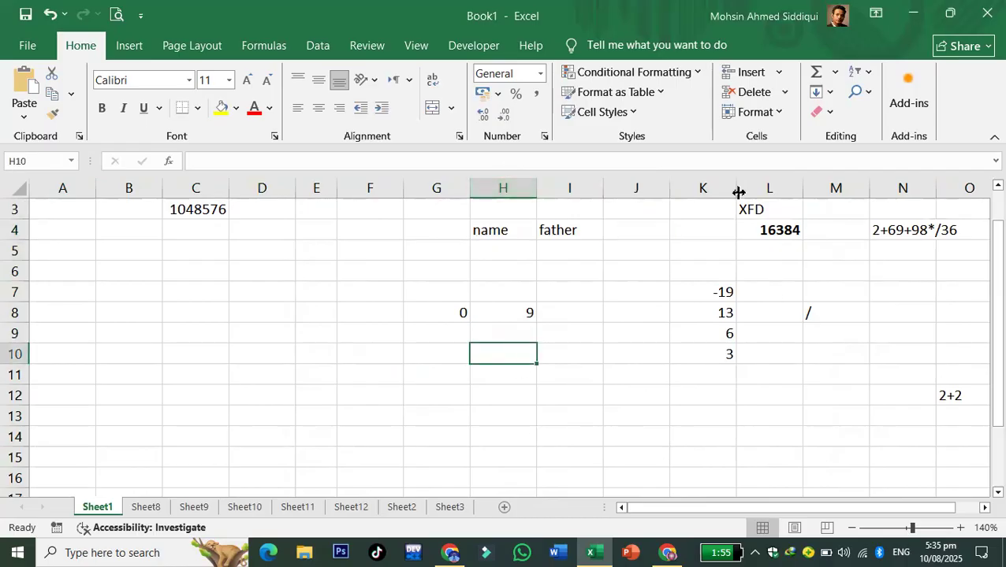
{"action": "left_click", "coordinate": [497, 175]}
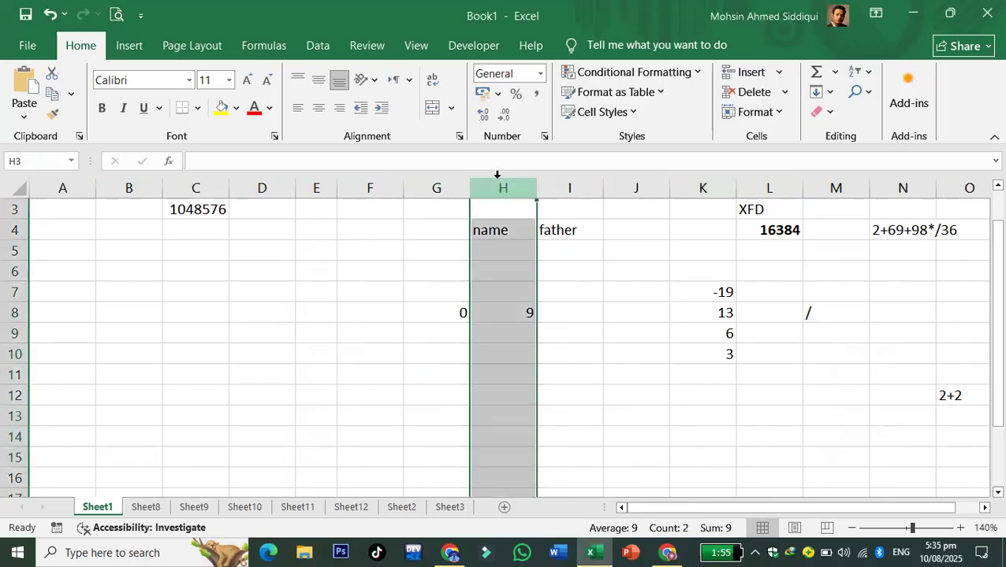
{"action": "left_click", "coordinate": [11, 230]}
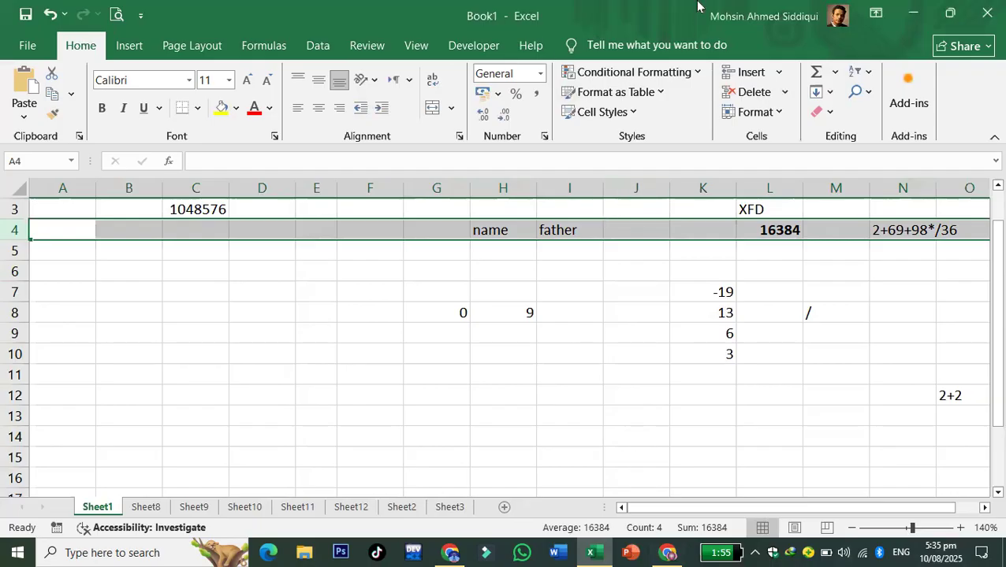
{"action": "left_click", "coordinate": [603, 376]}
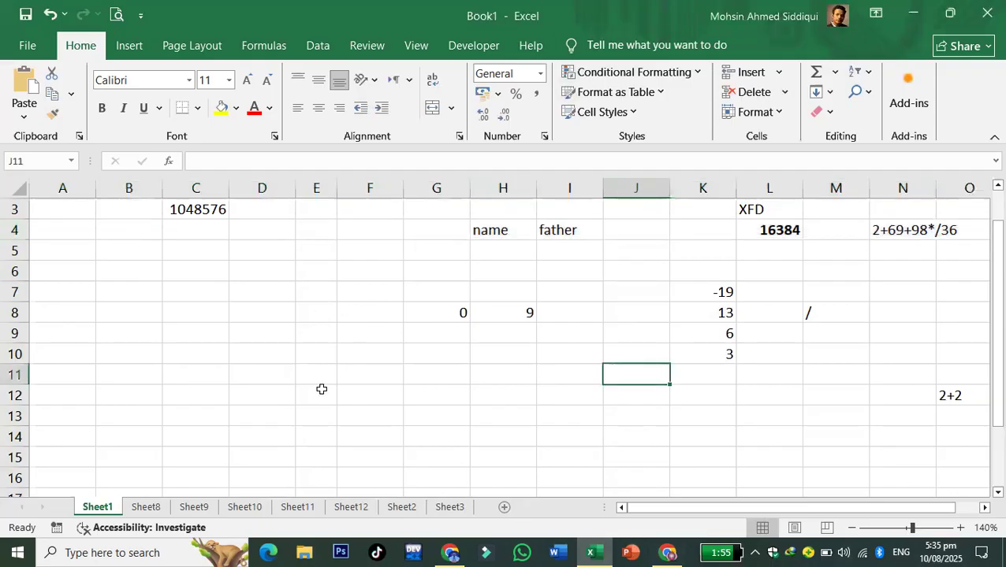
{"action": "left_click", "coordinate": [477, 317]}
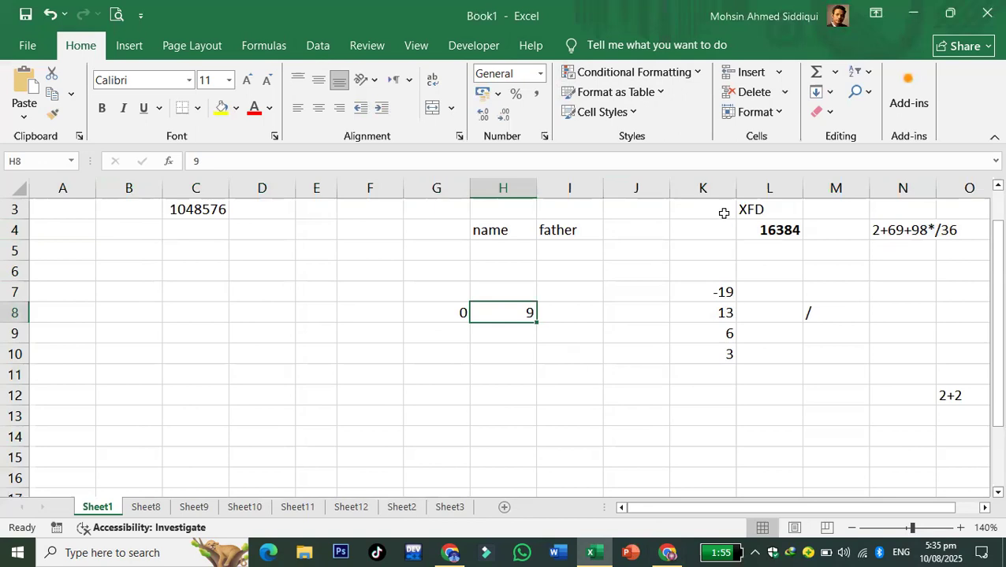
{"action": "left_click_drag", "start_coordinate": [468, 189], "coordinate": [461, 188]}
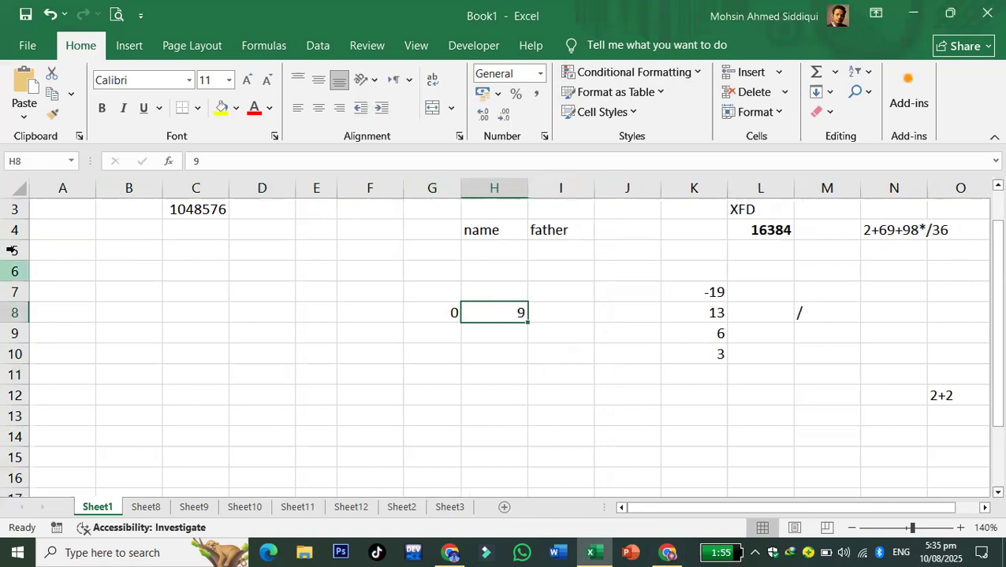
{"action": "left_click_drag", "start_coordinate": [14, 239], "coordinate": [27, 320]}
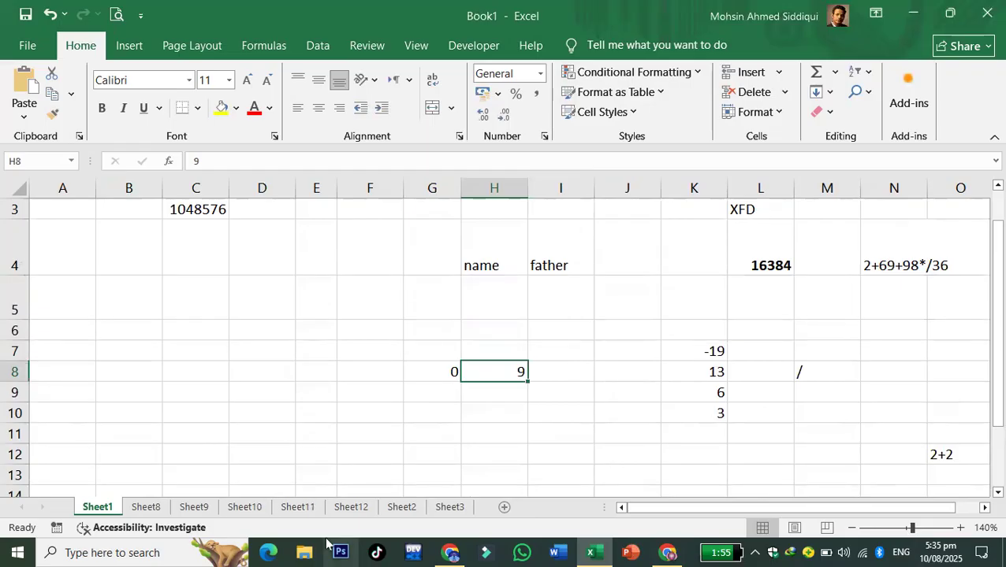
{"action": "left_click_drag", "start_coordinate": [228, 188], "coordinate": [222, 189]}
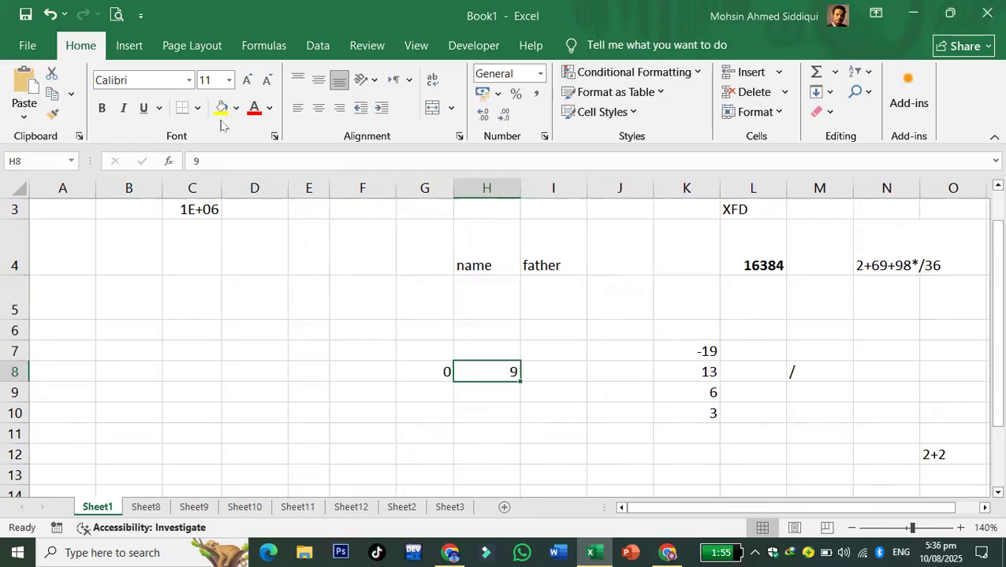
- Check the two-page print preview, then narrow every column of Sheet1 at once
{"action": "left_click", "coordinate": [119, 15]}
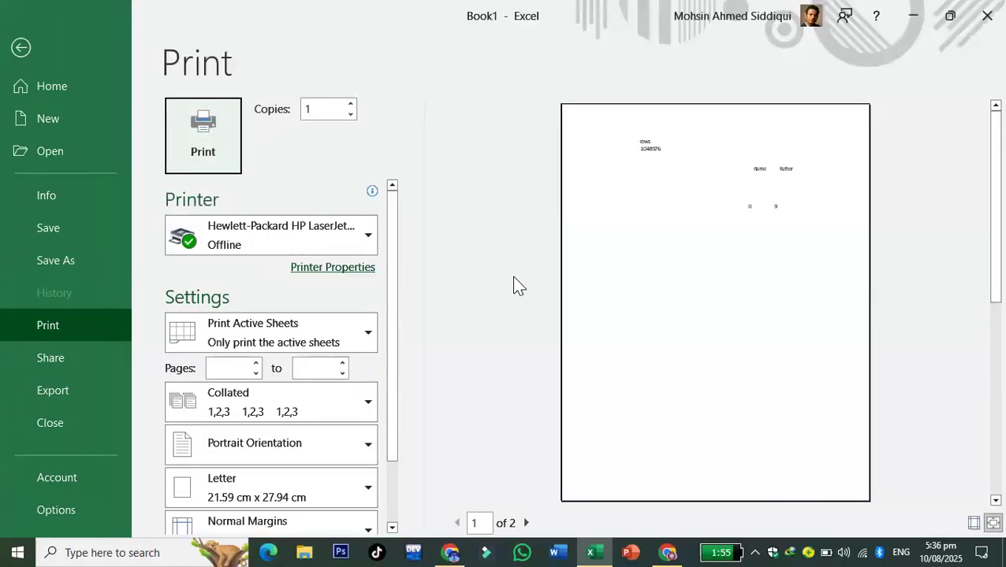
{"action": "left_click", "coordinate": [31, 47]}
{"action": "left_click", "coordinate": [626, 306]}
{"action": "left_click", "coordinate": [575, 387]}
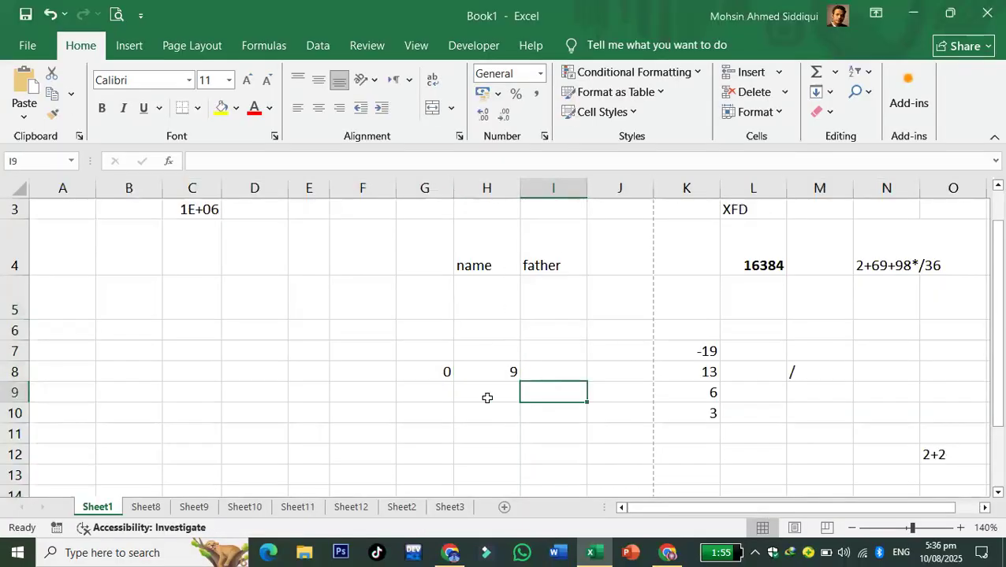
{"action": "left_click", "coordinate": [732, 378]}
{"action": "left_click_drag", "start_coordinate": [564, 394], "coordinate": [552, 370]}
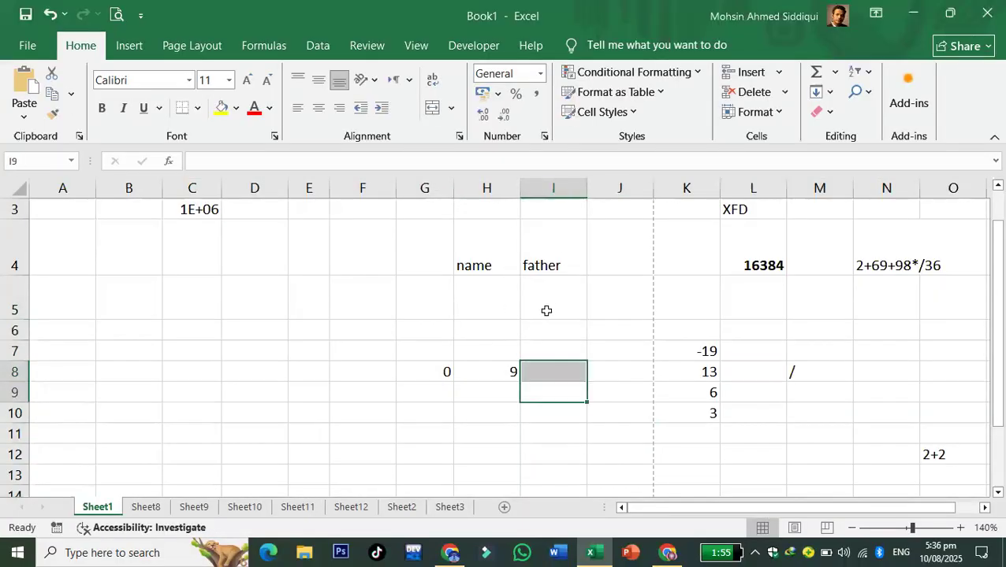
{"action": "left_click", "coordinate": [543, 310]}
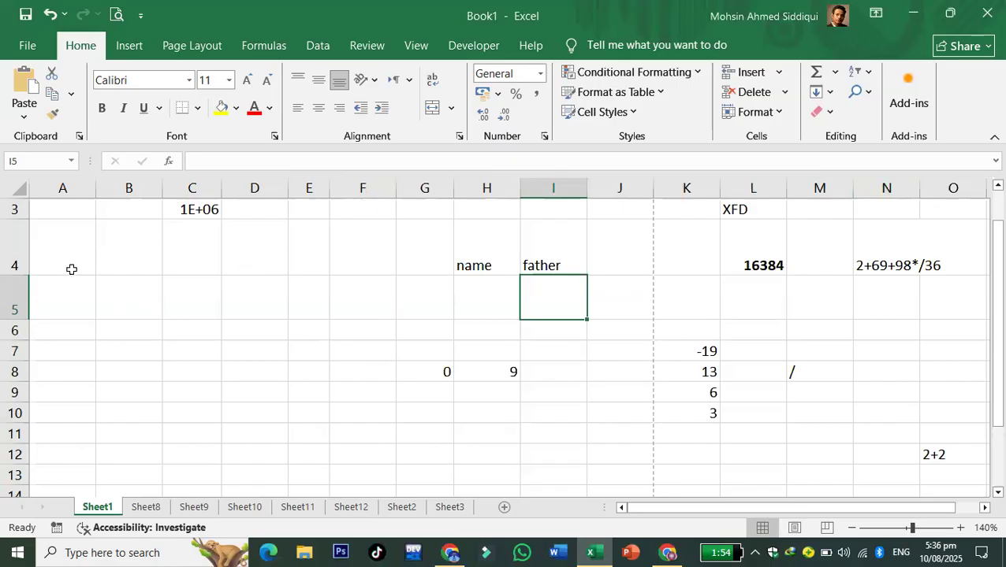
{"action": "left_click", "coordinate": [16, 188]}
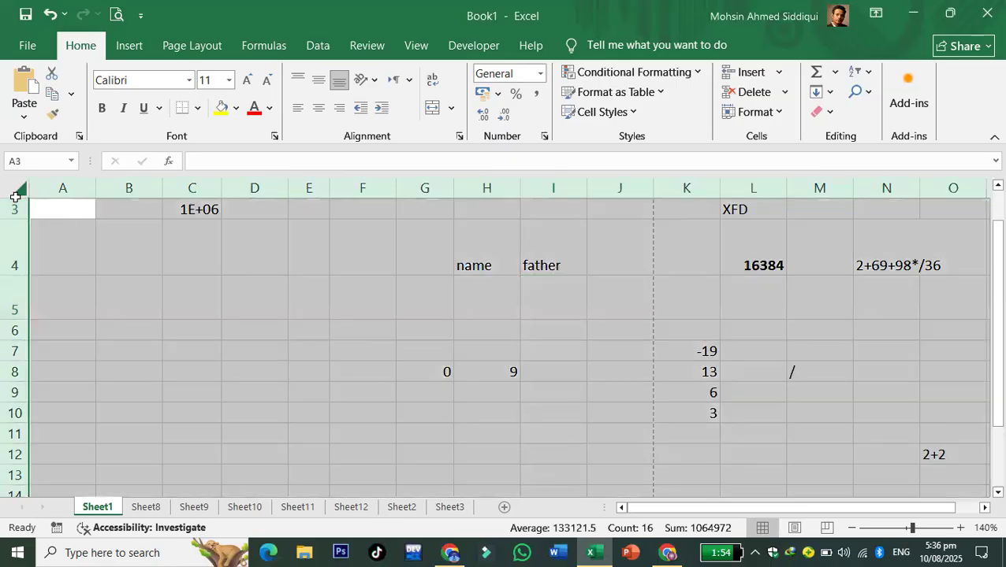
{"action": "left_click_drag", "start_coordinate": [651, 187], "coordinate": [604, 187]}
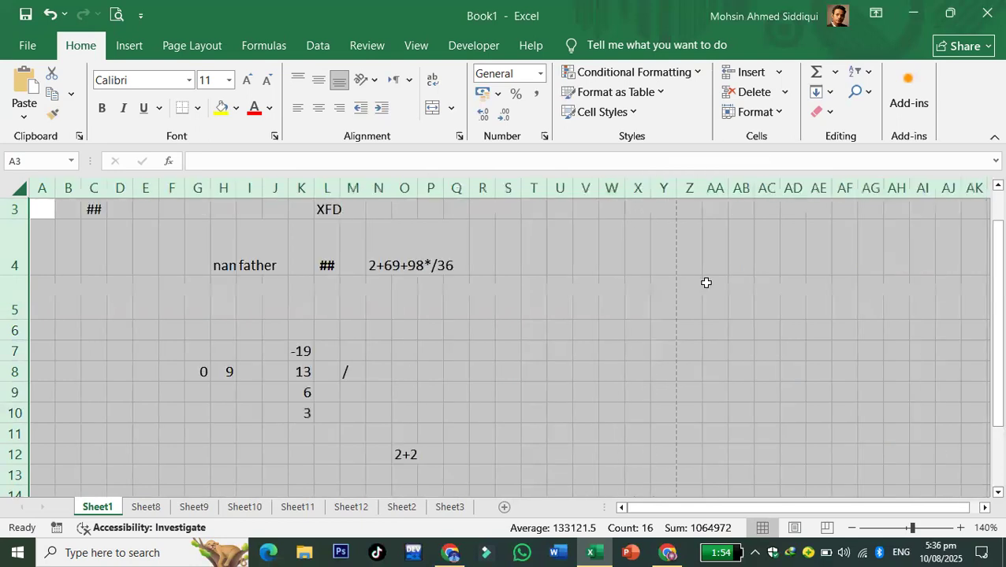
- Shrink all row heights, then widen column F and enlarge rows 3 to 19
{"action": "left_click_drag", "start_coordinate": [9, 272], "coordinate": [13, 228]}
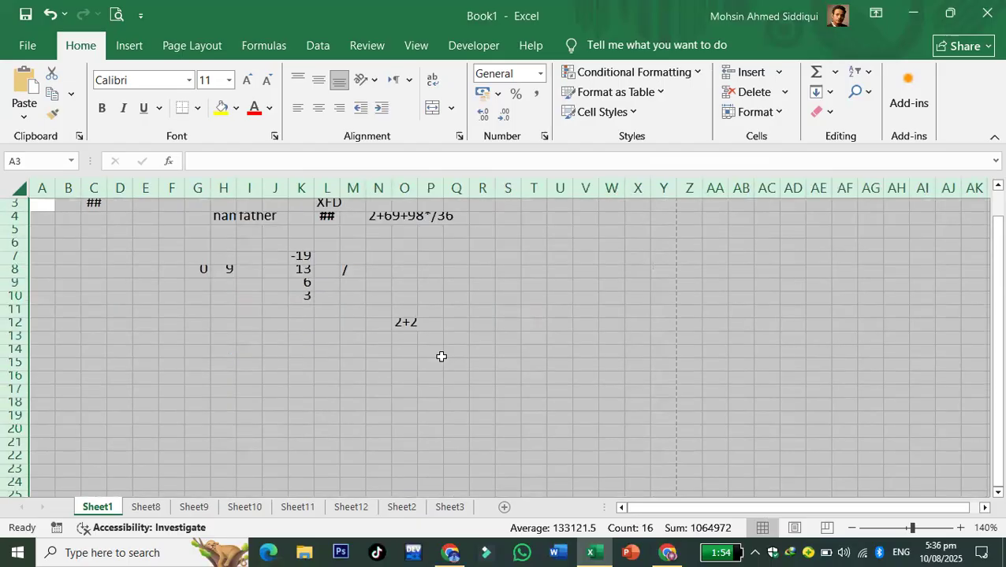
{"action": "left_click", "coordinate": [442, 357]}
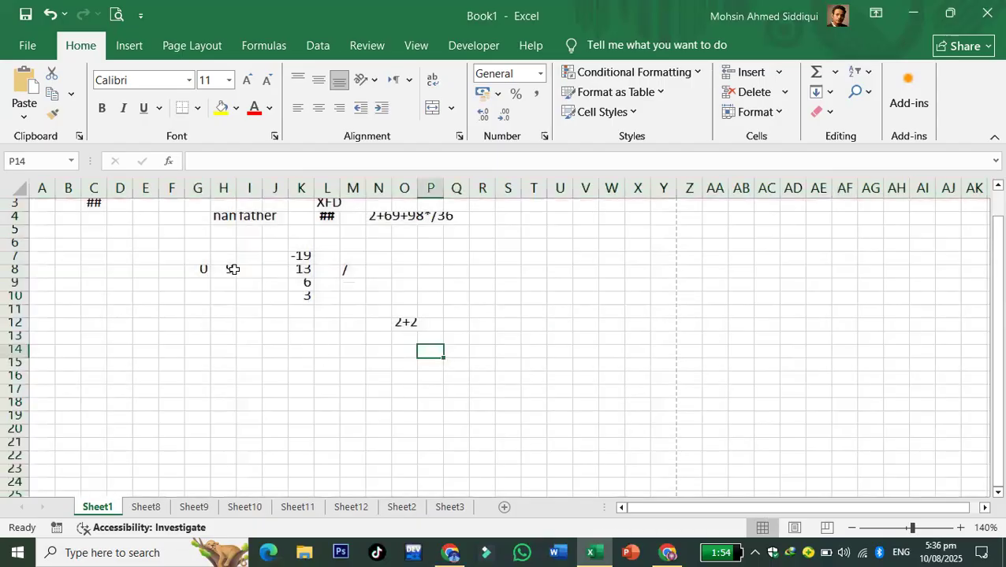
{"action": "left_click_drag", "start_coordinate": [184, 188], "coordinate": [611, 181]}
{"action": "left_click", "coordinate": [389, 312]}
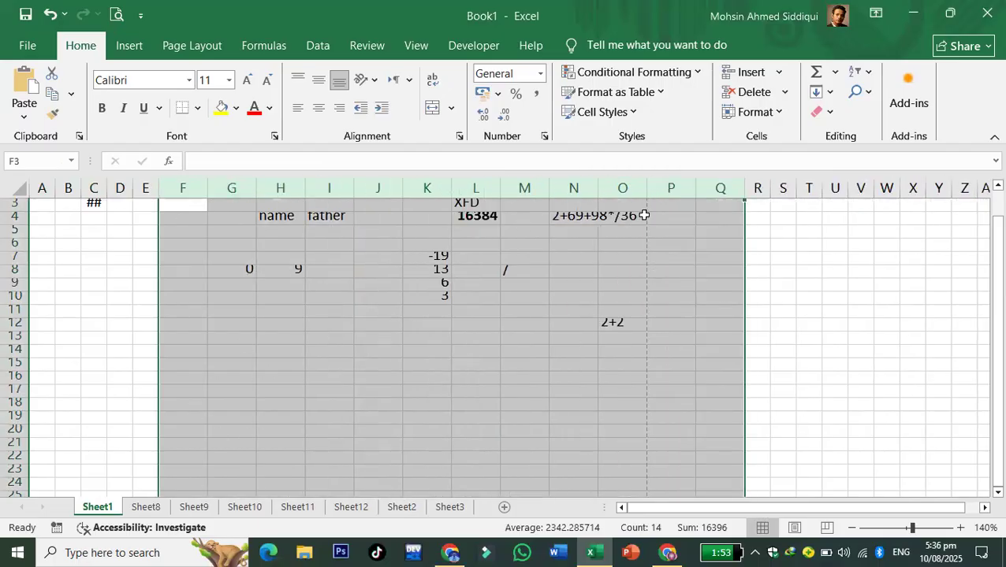
{"action": "left_click_drag", "start_coordinate": [9, 211], "coordinate": [17, 427]}
{"action": "left_click", "coordinate": [394, 398]}
{"action": "left_click_drag", "start_coordinate": [8, 241], "coordinate": [10, 255]}
{"action": "left_click", "coordinate": [156, 351]}
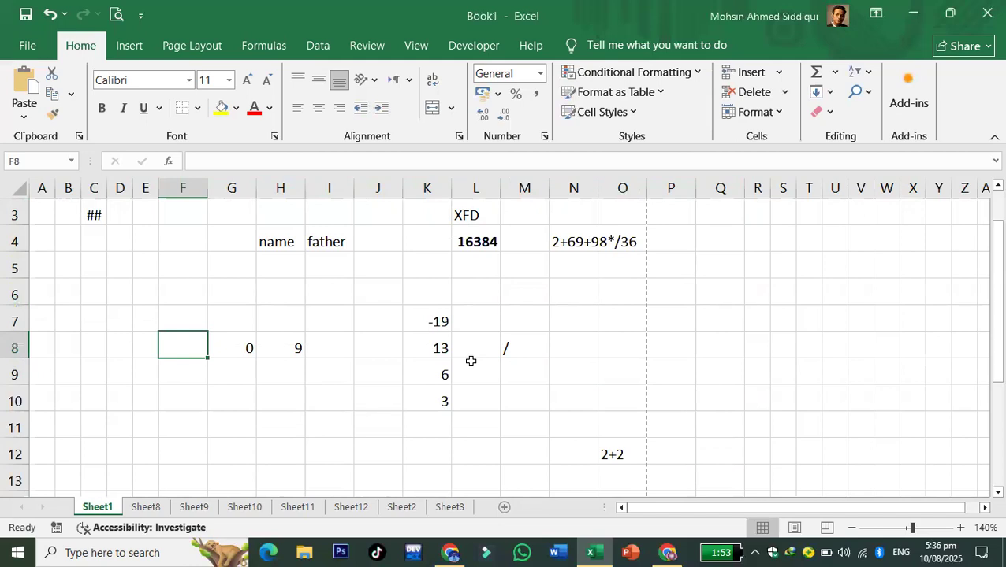
{"action": "left_click", "coordinate": [470, 363]}
- Select the data block A3:O12, then switch to the empty Sheet8
{"action": "left_click_drag", "start_coordinate": [49, 210], "coordinate": [71, 211]}
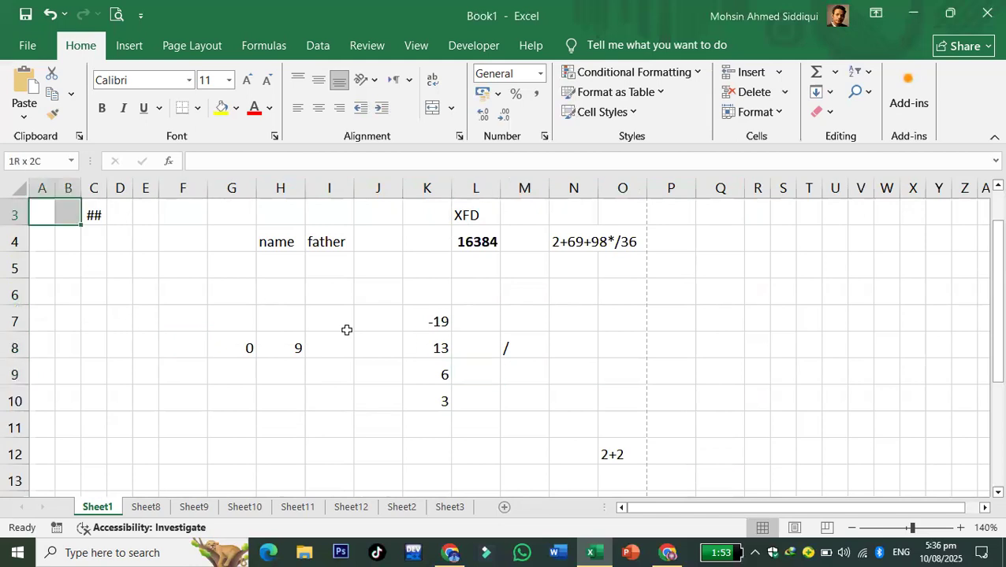
{"action": "left_click_drag", "start_coordinate": [347, 330], "coordinate": [601, 454]}
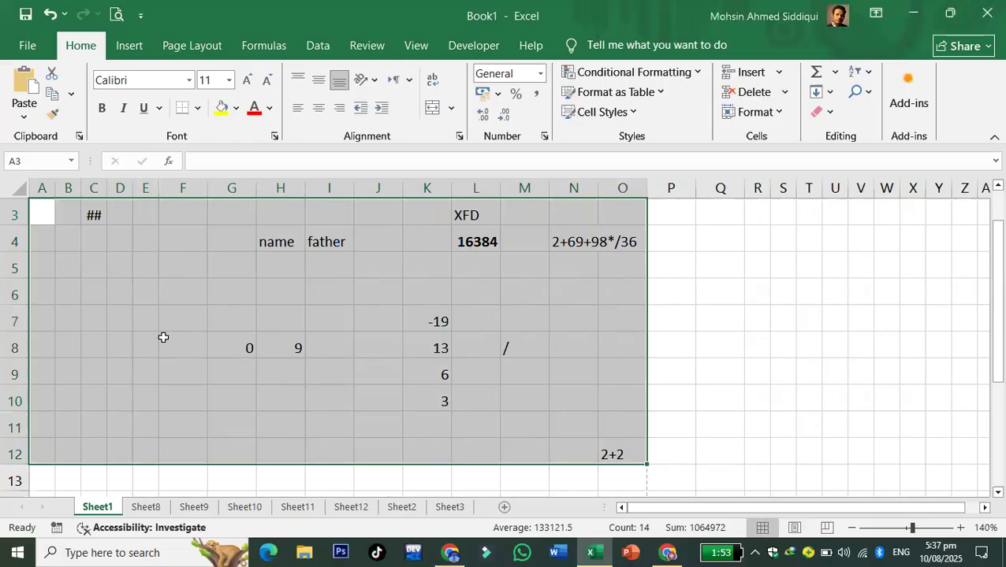
{"action": "left_click", "coordinate": [123, 362]}
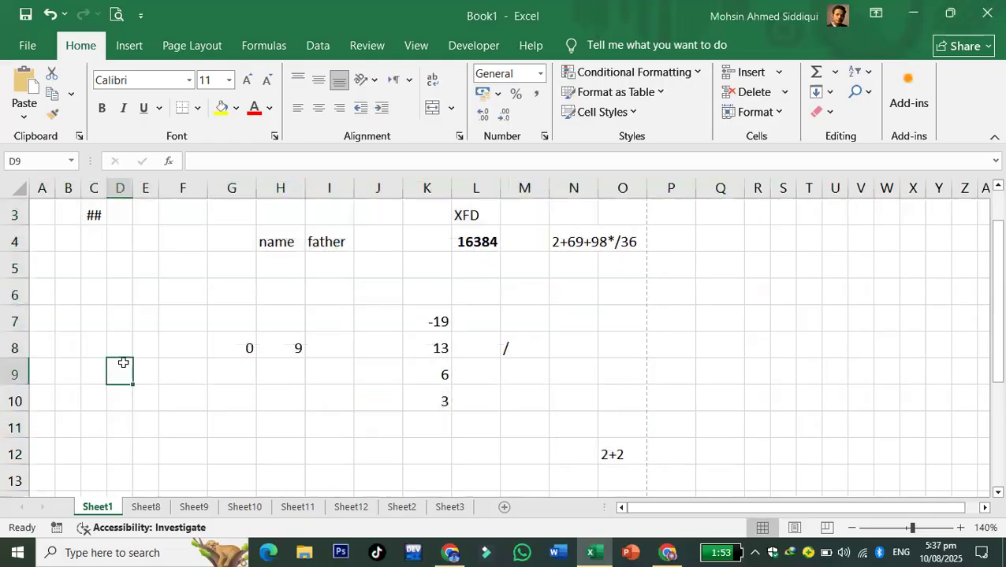
{"action": "left_click", "coordinate": [147, 508]}
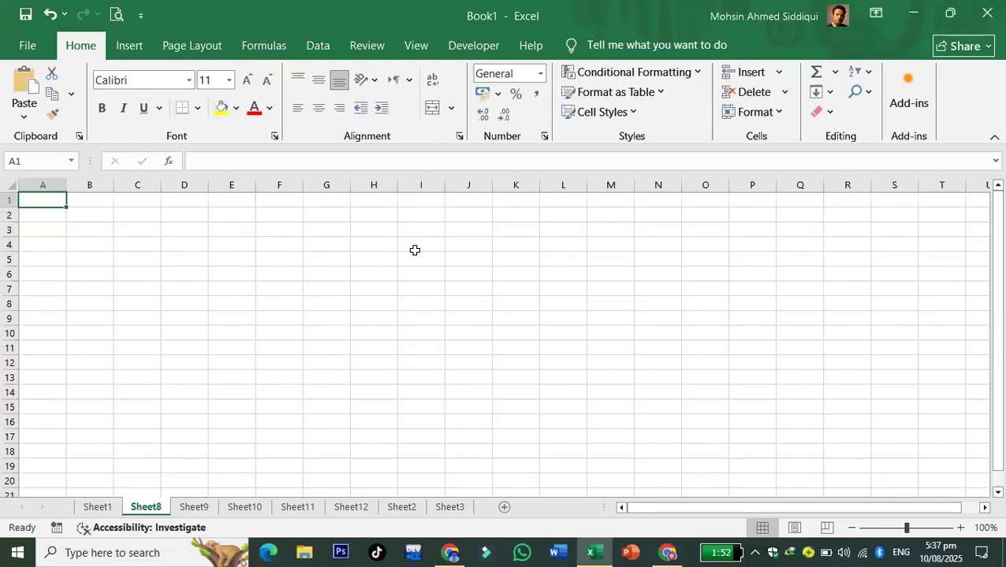
- Give every cell in I2:L11 All Borders
{"action": "left_click", "coordinate": [9, 185]}
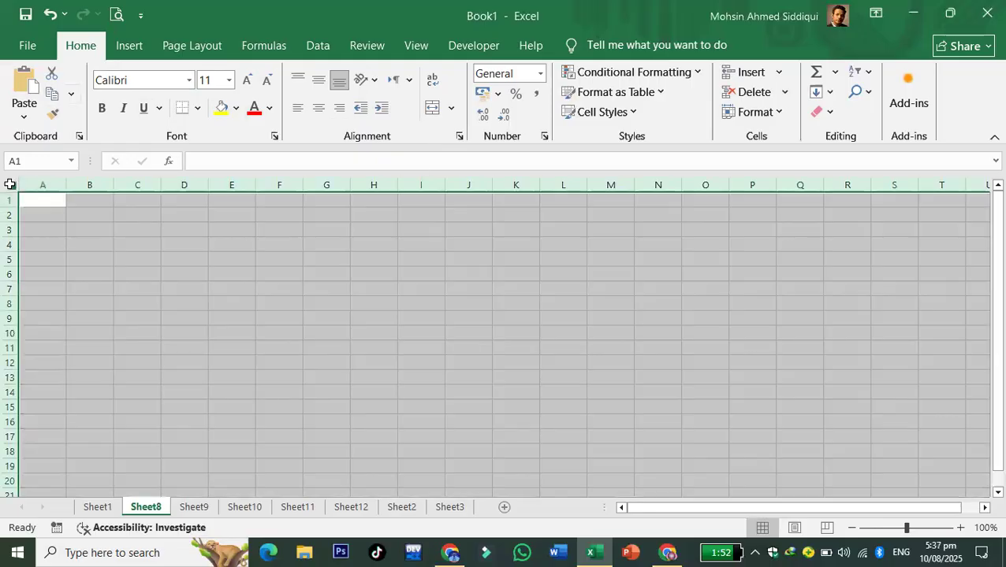
{"action": "left_click", "coordinate": [553, 351]}
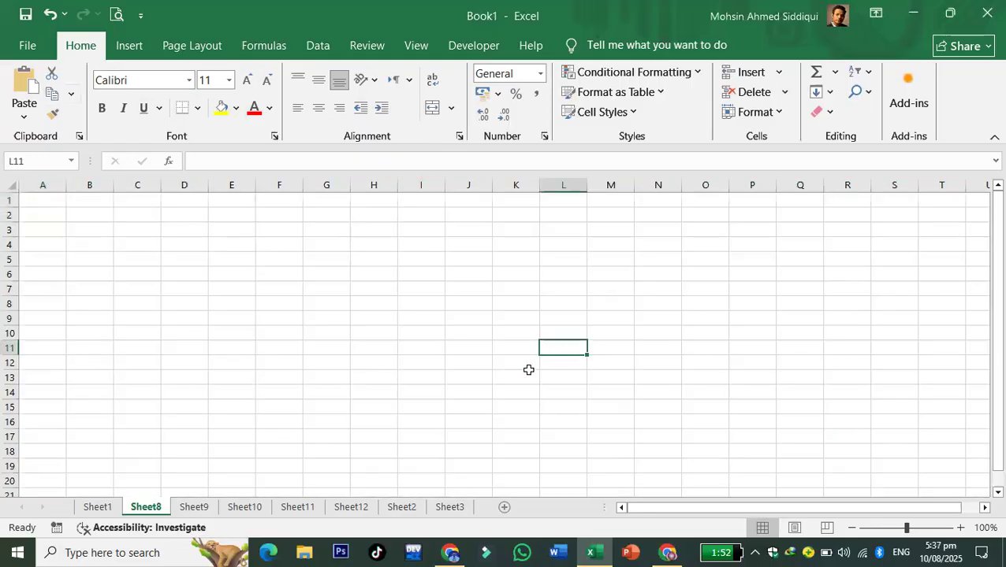
{"action": "left_click", "coordinate": [198, 110]}
{"action": "left_click", "coordinate": [414, 250]}
{"action": "left_click_drag", "start_coordinate": [432, 215], "coordinate": [571, 349]}
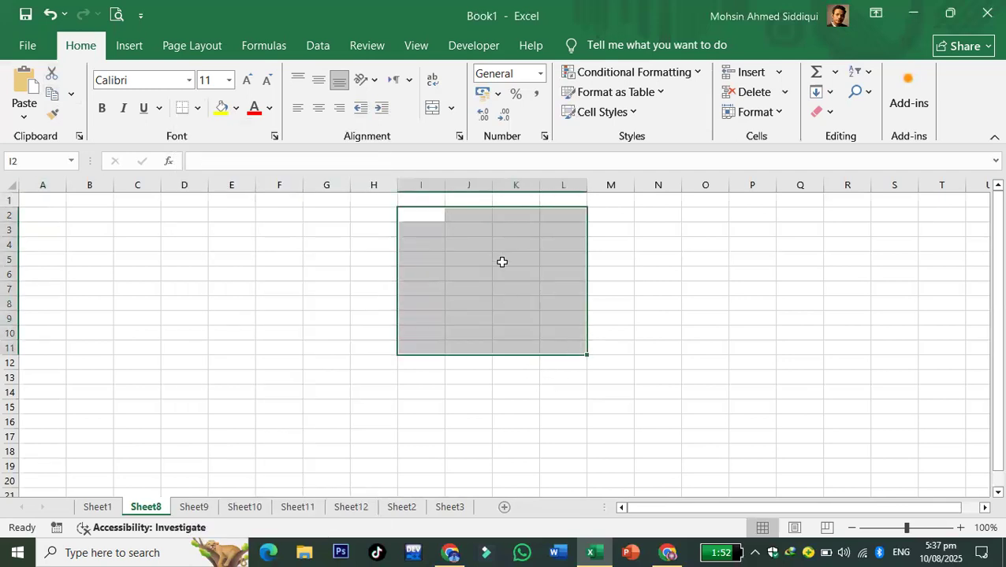
{"action": "left_click", "coordinate": [197, 109]}
{"action": "left_click", "coordinate": [266, 272]}
{"action": "left_click", "coordinate": [453, 418]}
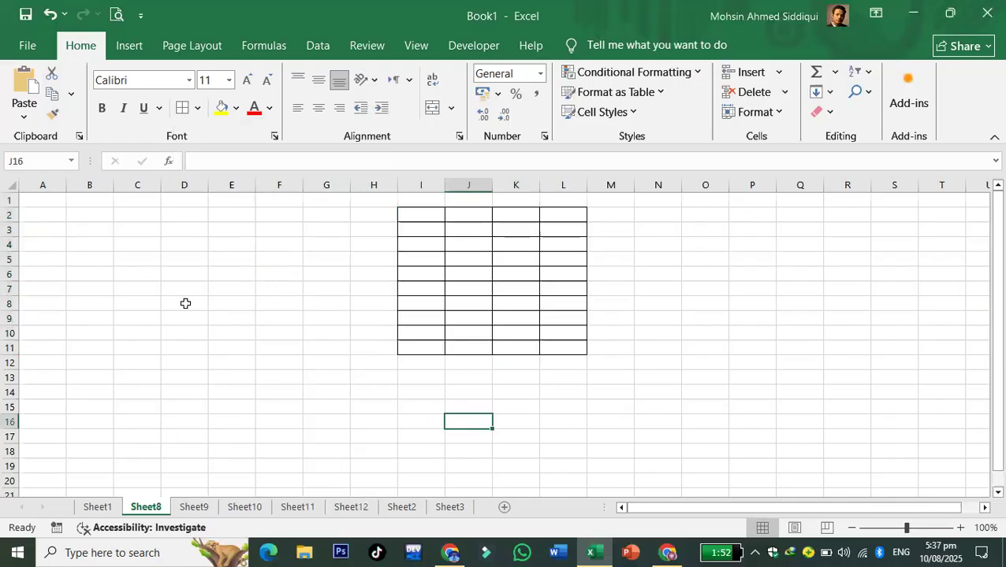
- Put a Thick Outside Border around D7:G15
{"action": "left_click_drag", "start_coordinate": [184, 303], "coordinate": [334, 406]}
{"action": "left_click", "coordinate": [198, 108]}
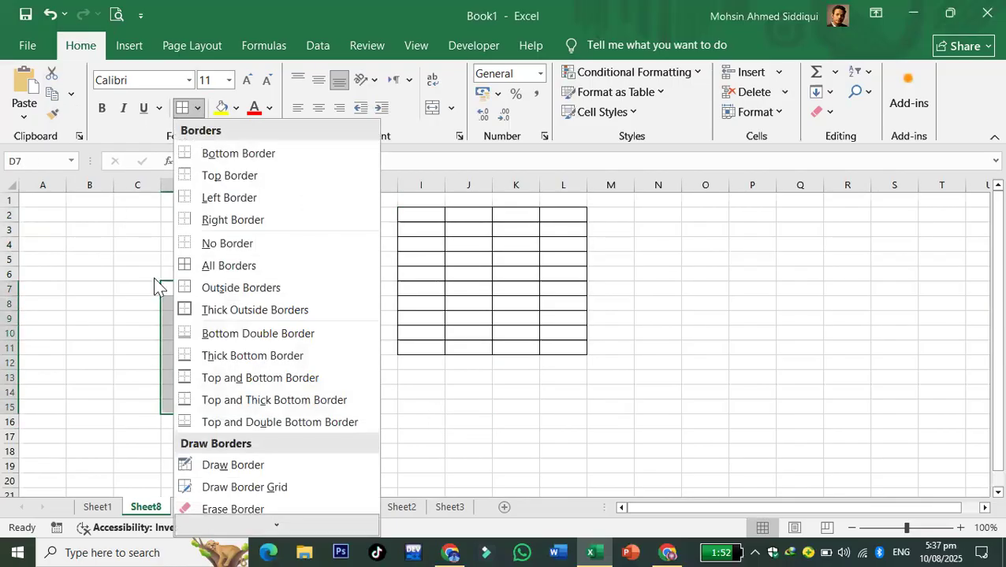
{"action": "left_click", "coordinate": [273, 309]}
{"action": "left_click", "coordinate": [468, 393]}
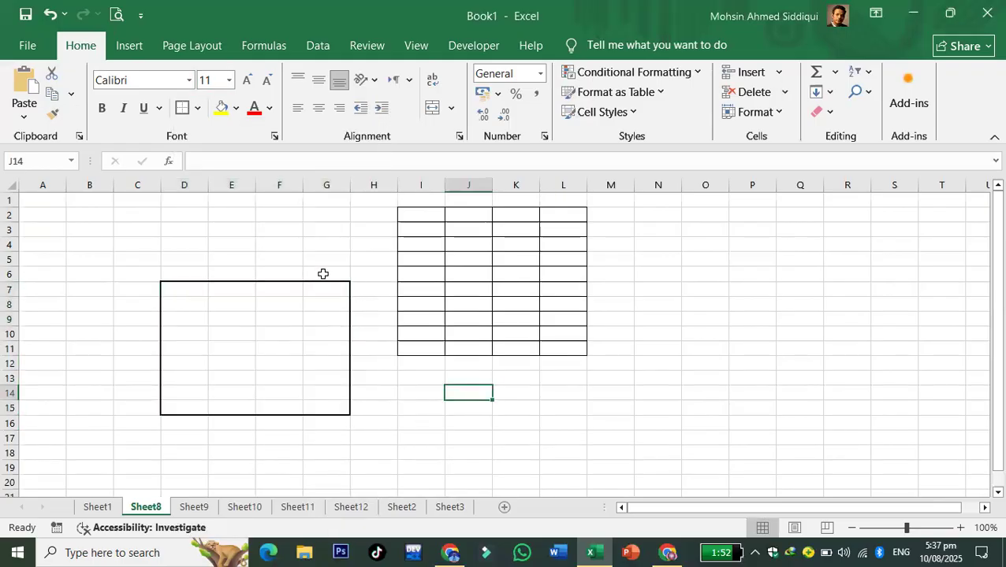
- Give J15:L18 a Top and Double Bottom Border
{"action": "left_click_drag", "start_coordinate": [473, 408], "coordinate": [551, 455]}
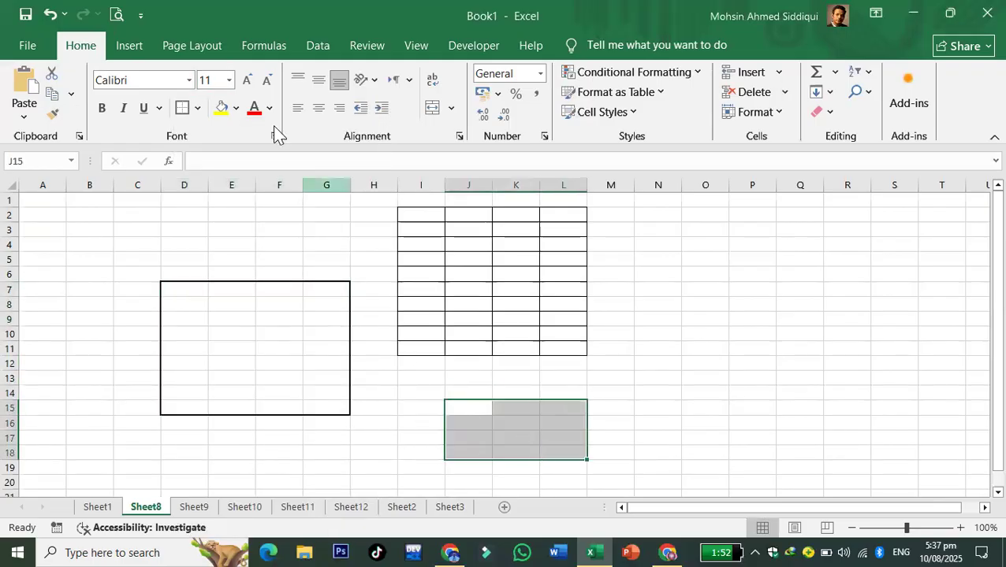
{"action": "left_click", "coordinate": [197, 109]}
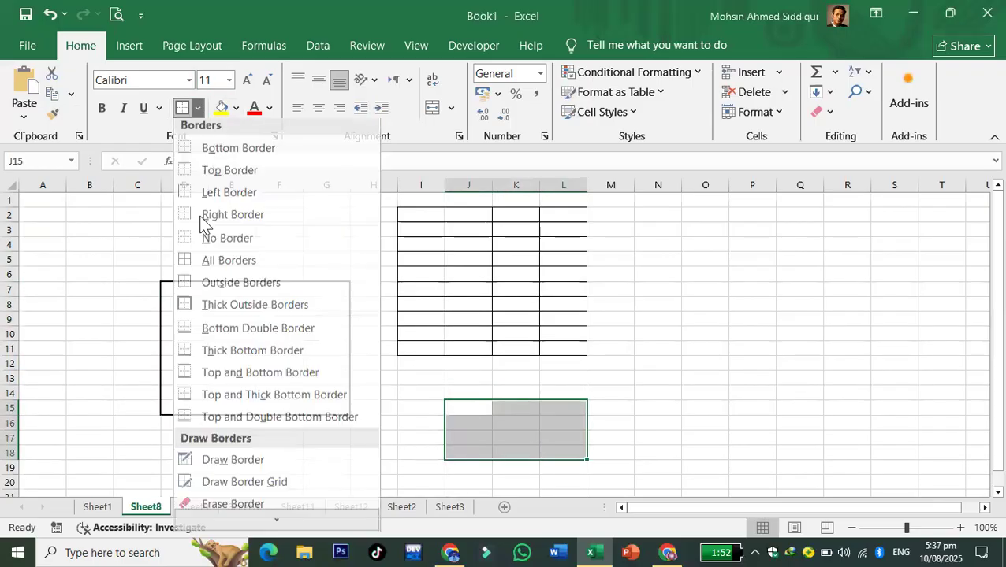
{"action": "left_click", "coordinate": [236, 424]}
{"action": "left_click", "coordinate": [797, 410]}
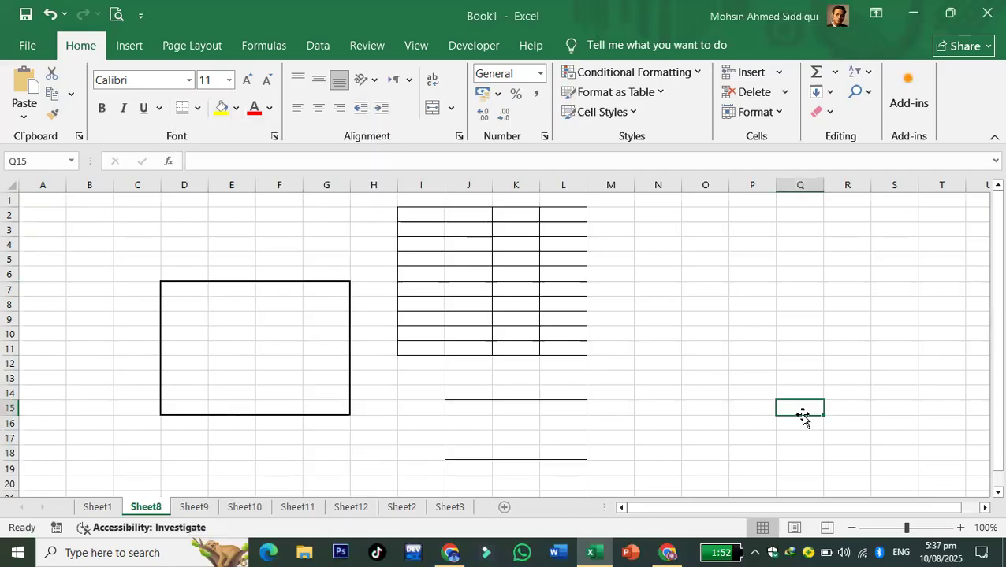
- Check Sheet8's print preview, then enter 1 in cell A1
{"action": "left_click", "coordinate": [116, 14]}
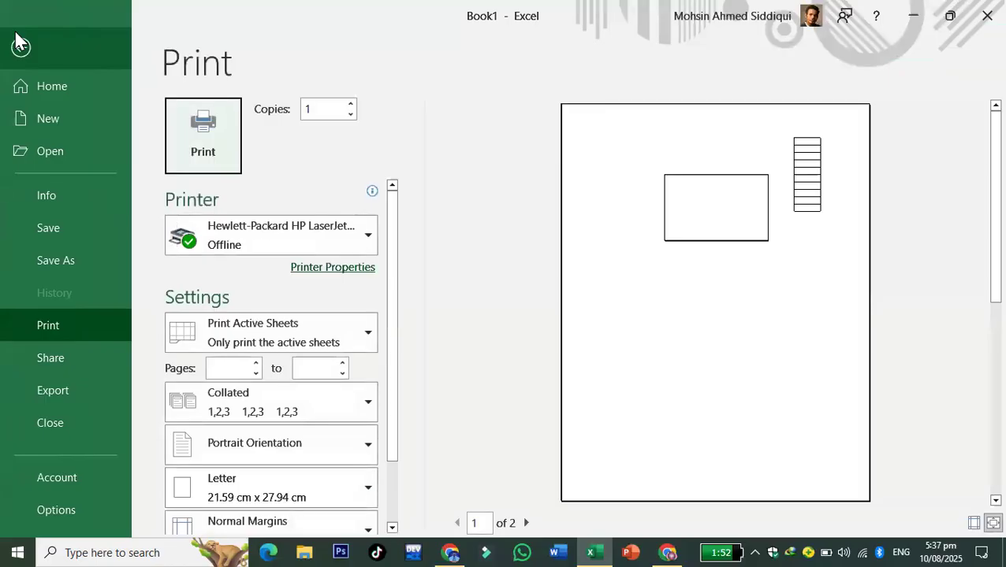
{"action": "scroll", "coordinate": [983, 344], "scroll_direction": "down", "scroll_amount": 1}
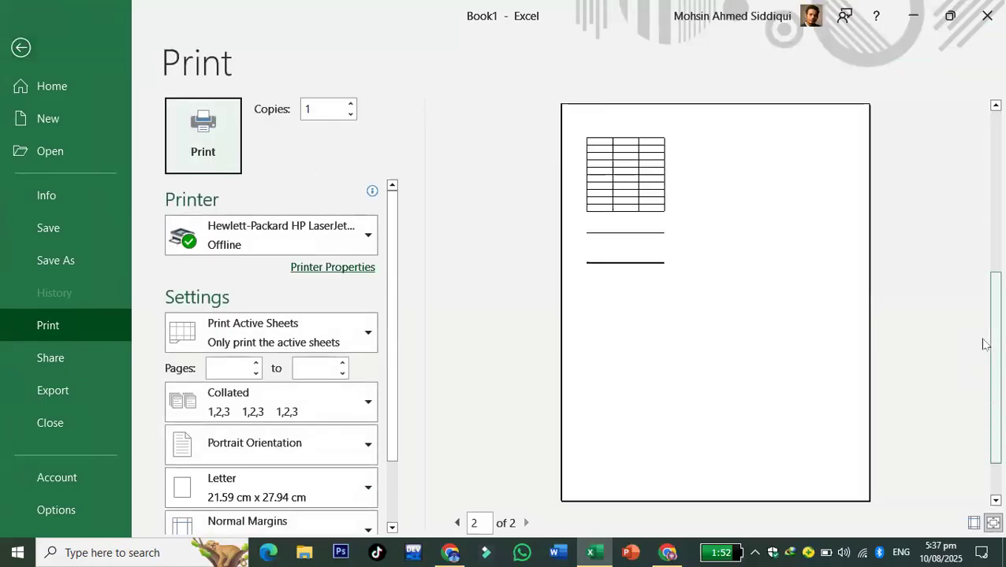
{"action": "left_click", "coordinate": [22, 47]}
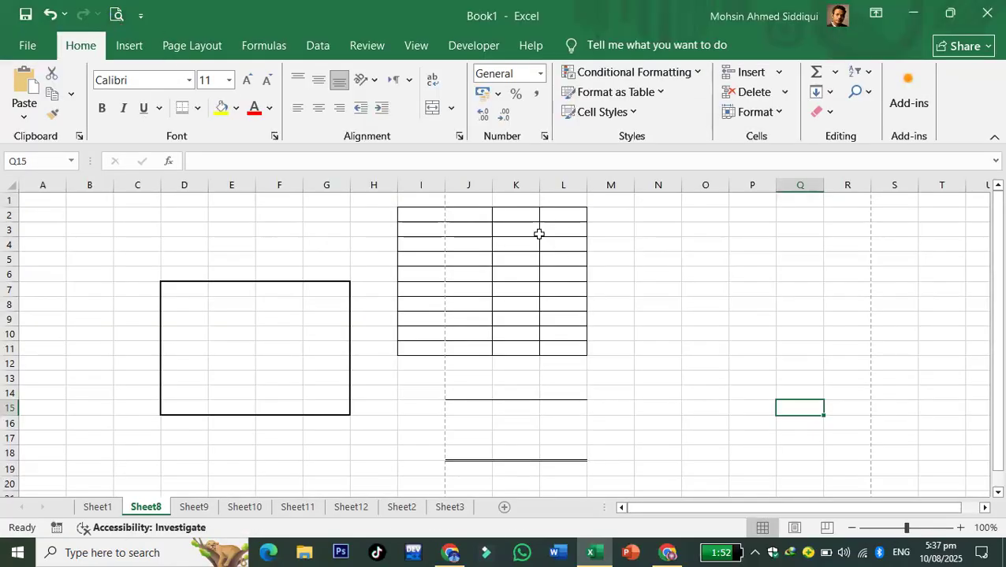
{"action": "left_click", "coordinate": [51, 198]}
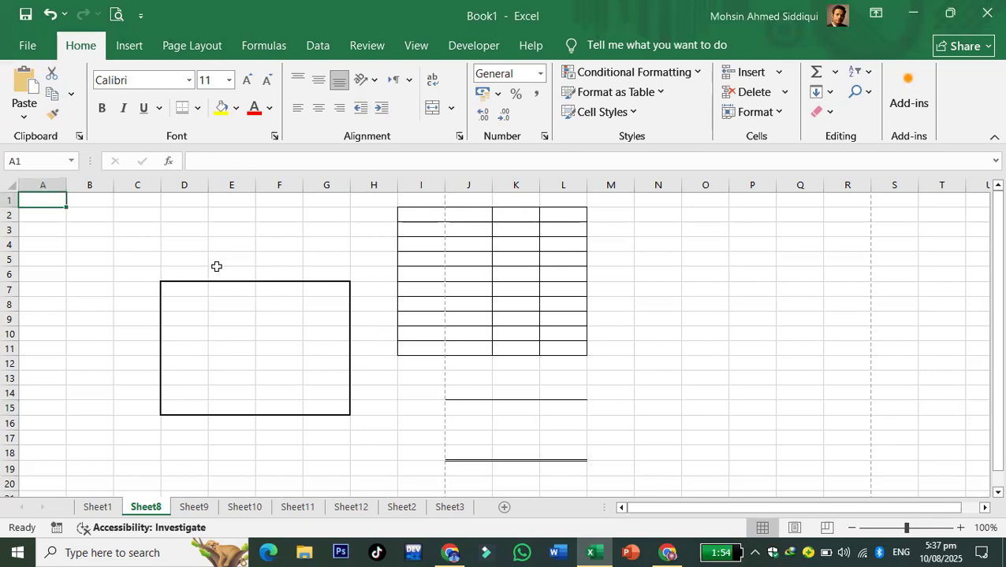
{"action": "type", "text": "1"}
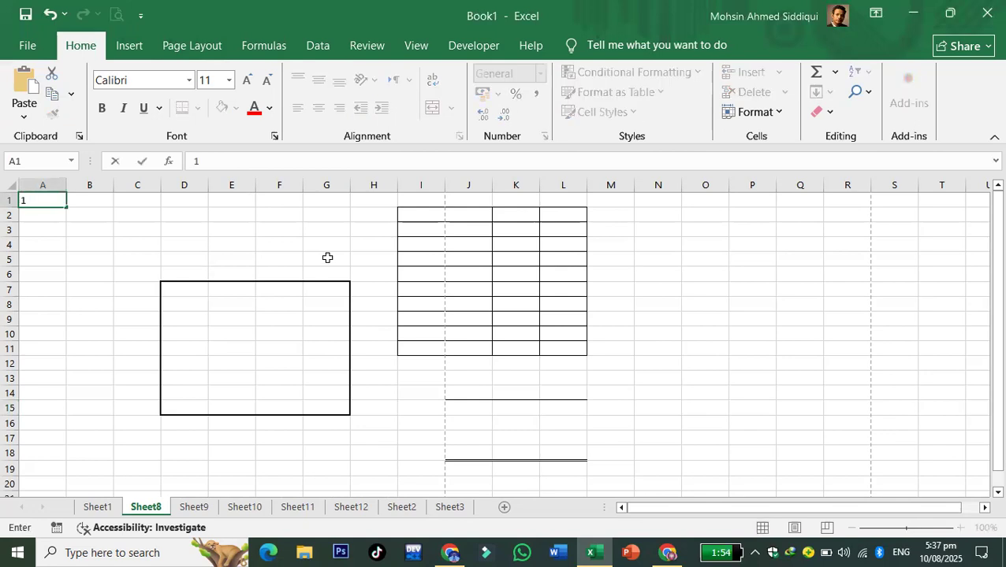
{"action": "left_click", "coordinate": [326, 258]}
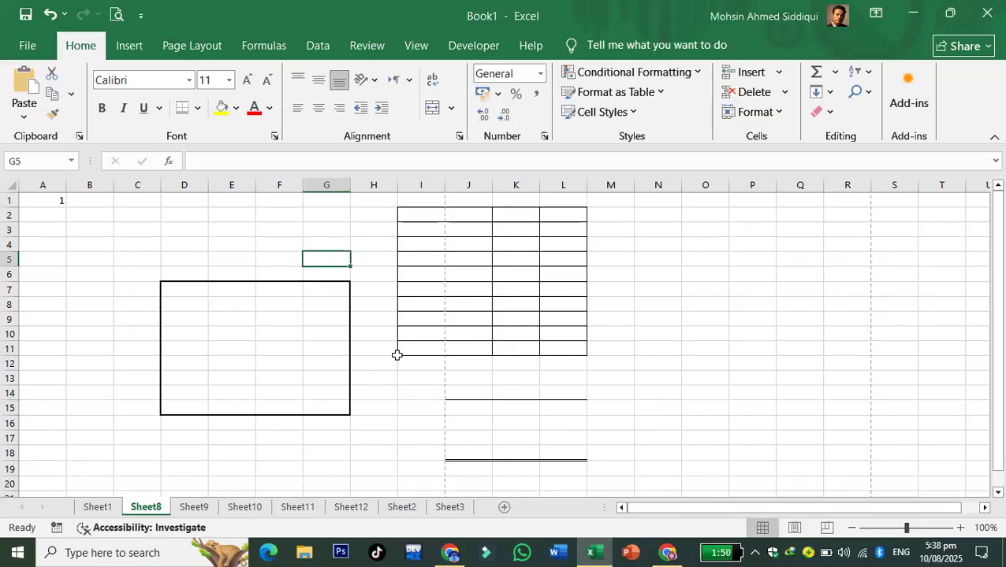
- Re-check the print preview with A1 selected and return to Sheet8
{"action": "left_click", "coordinate": [117, 15]}
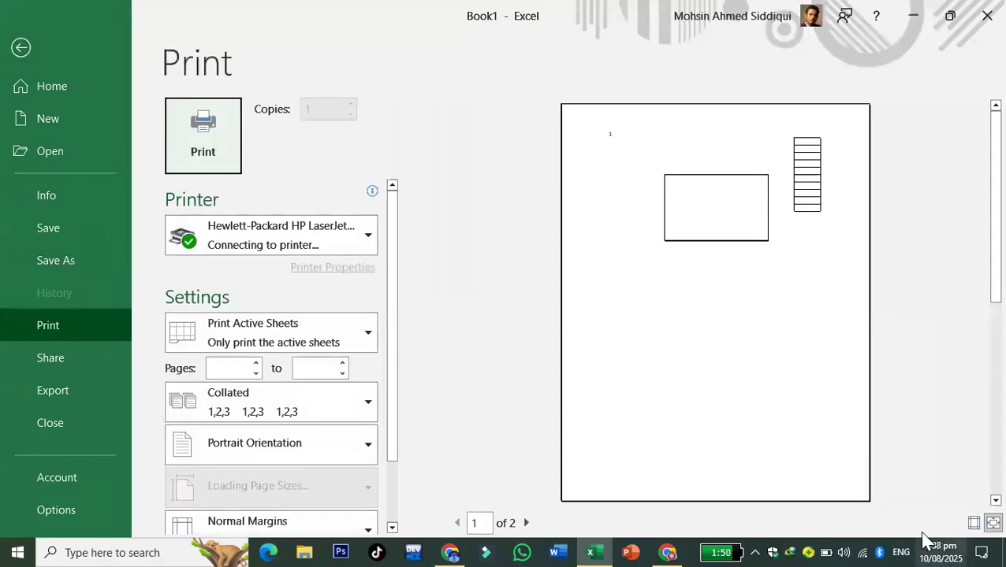
{"action": "left_click", "coordinate": [22, 47]}
{"action": "left_click", "coordinate": [45, 200]}
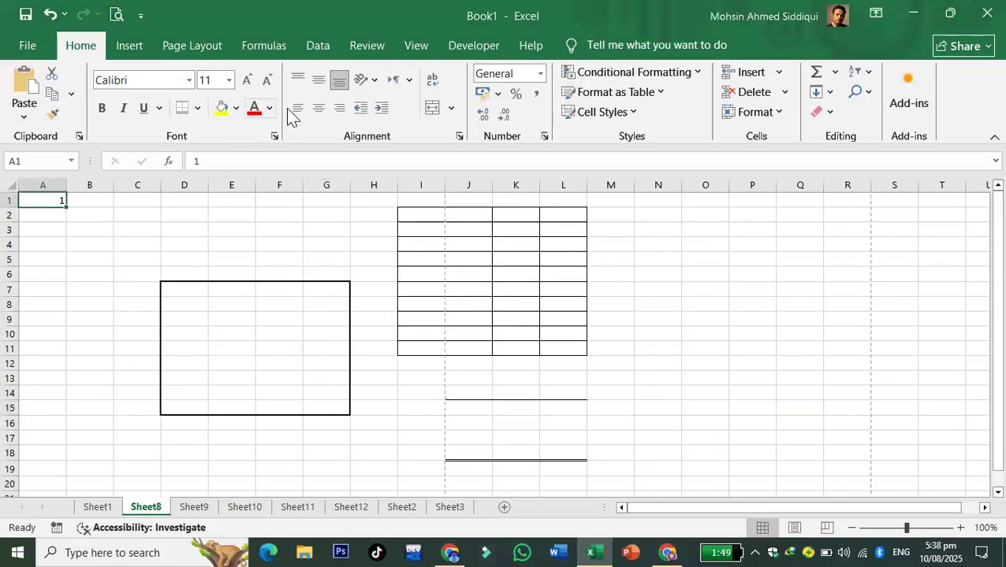
{"action": "left_click", "coordinate": [116, 15]}
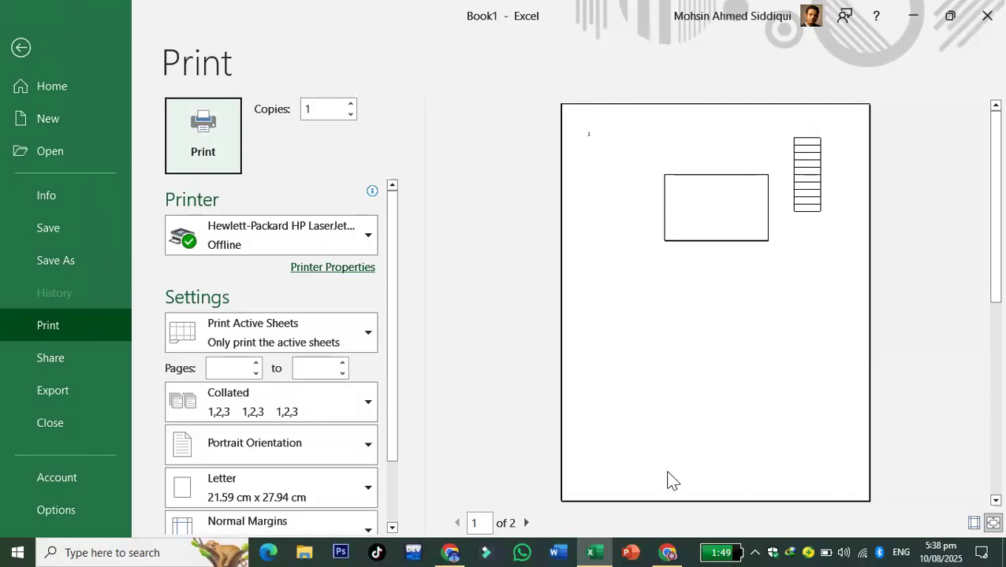
{"action": "left_click", "coordinate": [20, 48]}
{"action": "left_click", "coordinate": [412, 300]}
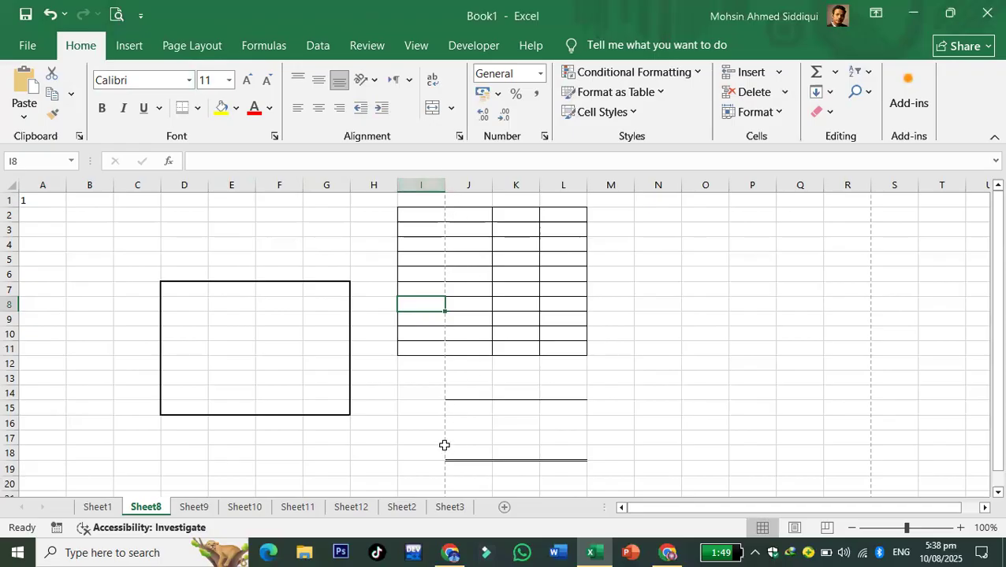
{"action": "left_click", "coordinate": [197, 47]}
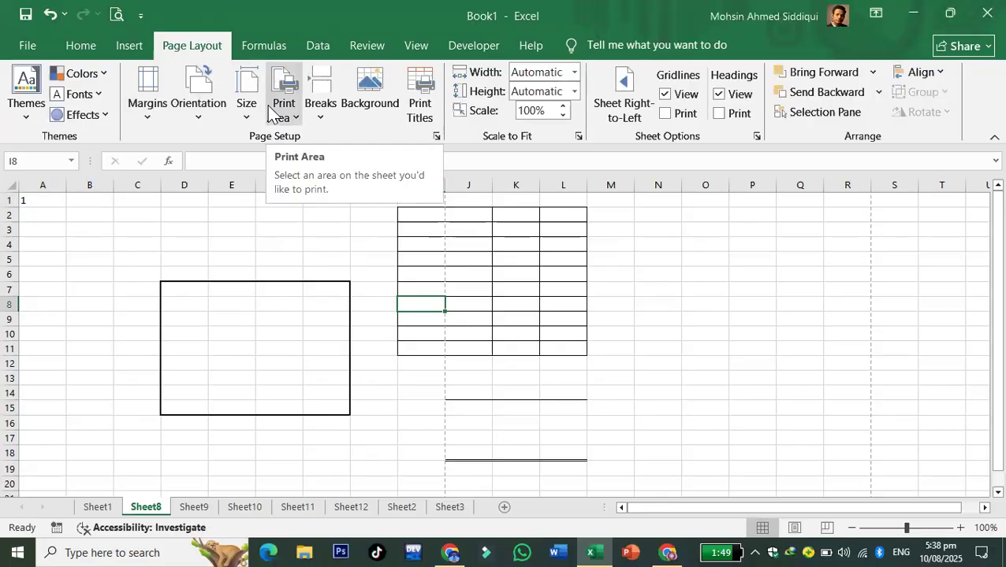
{"action": "left_click", "coordinate": [198, 99]}
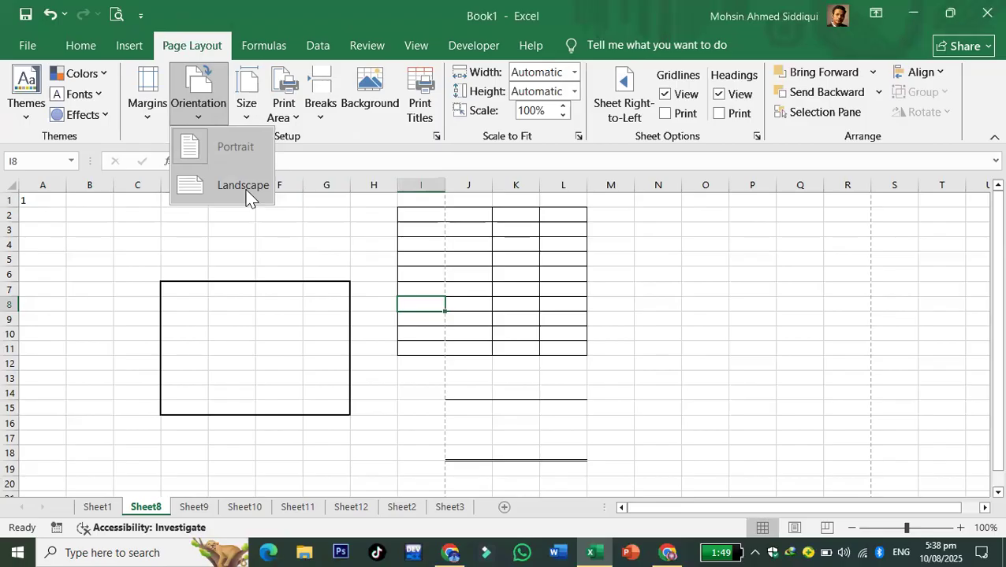
{"action": "left_click", "coordinate": [371, 332]}
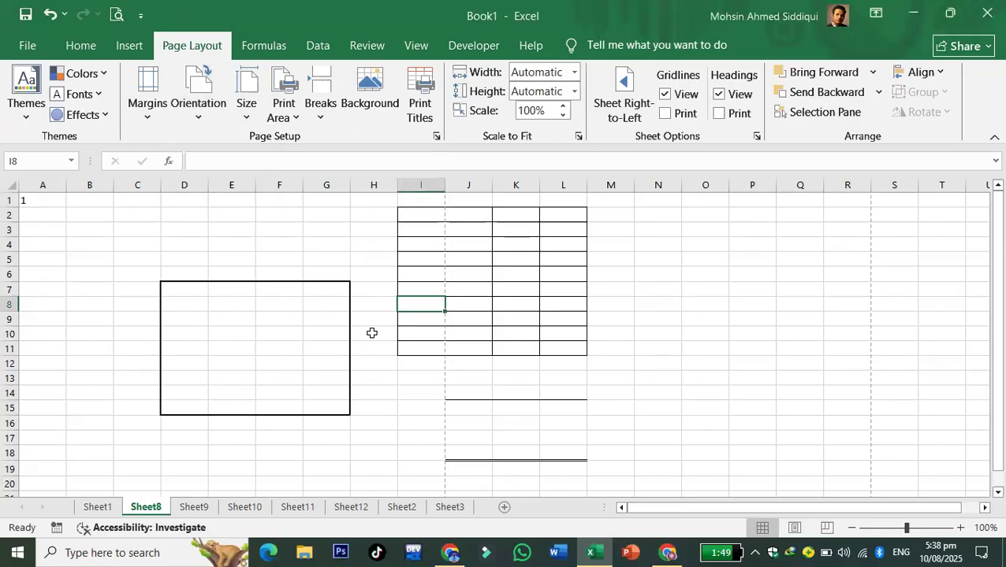
{"action": "left_click", "coordinate": [201, 120]}
{"action": "left_click", "coordinate": [220, 181]}
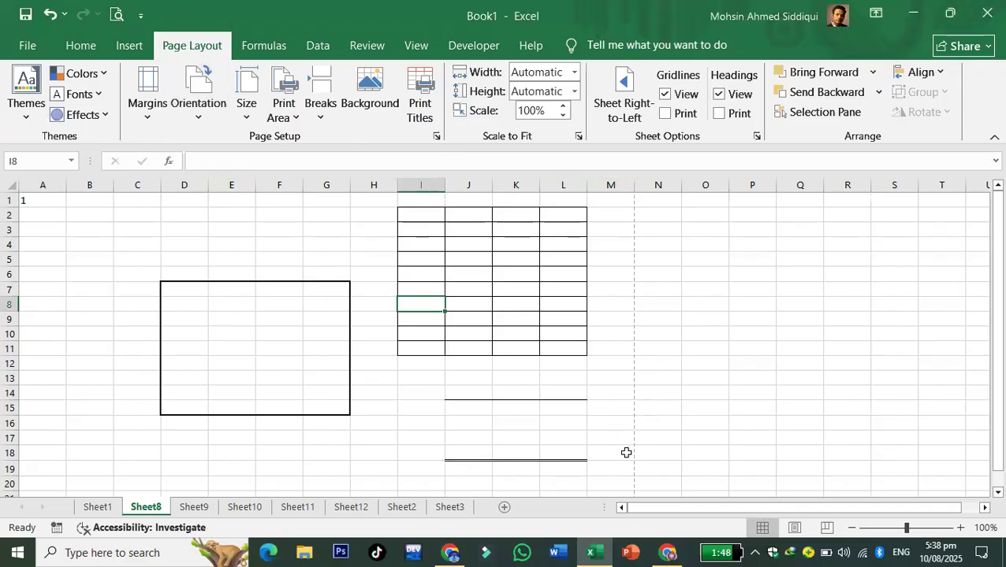
{"action": "scroll", "coordinate": [624, 377], "scroll_direction": "down", "scroll_amount": 3}
{"action": "scroll", "coordinate": [624, 377], "scroll_direction": "down", "scroll_amount": 3}
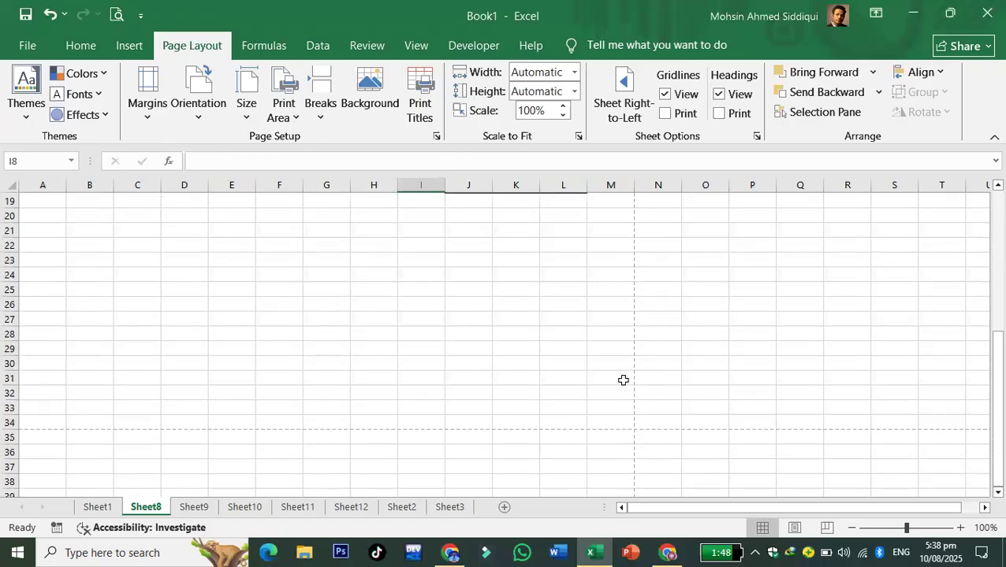
{"action": "scroll", "coordinate": [622, 380], "scroll_direction": "up", "scroll_amount": 6}
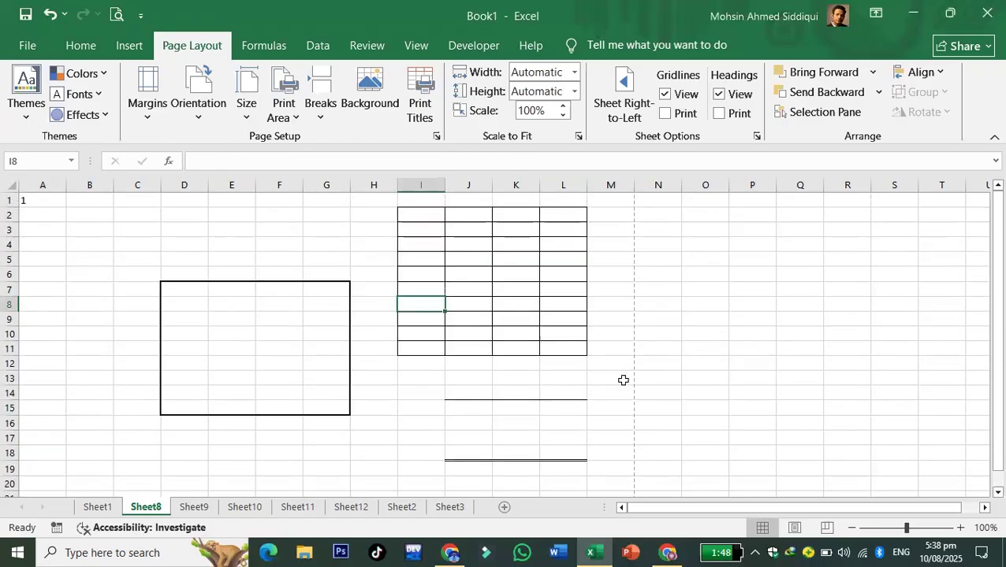
{"action": "left_click", "coordinate": [199, 116]}
{"action": "left_click", "coordinate": [204, 146]}
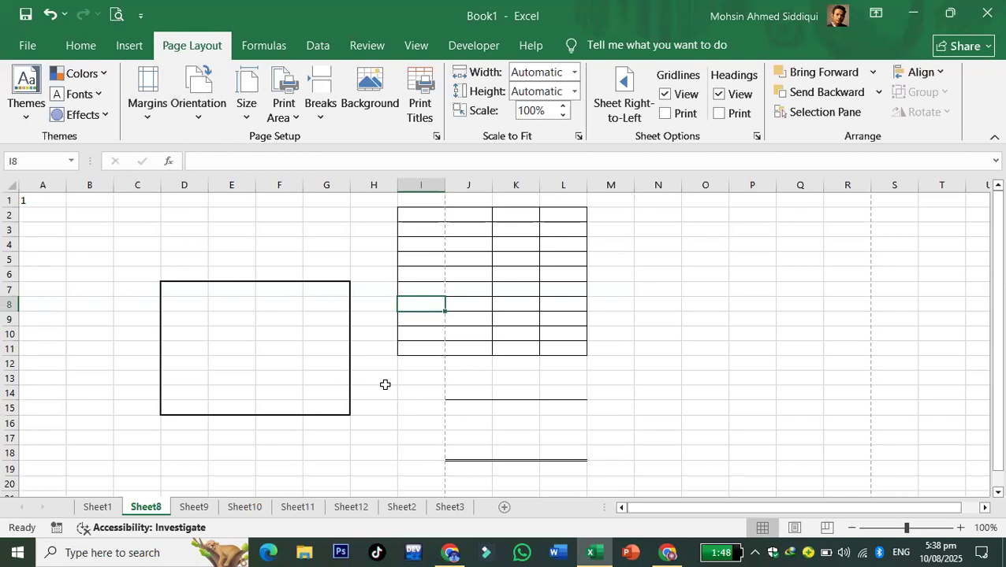
{"action": "left_click", "coordinate": [187, 120]}
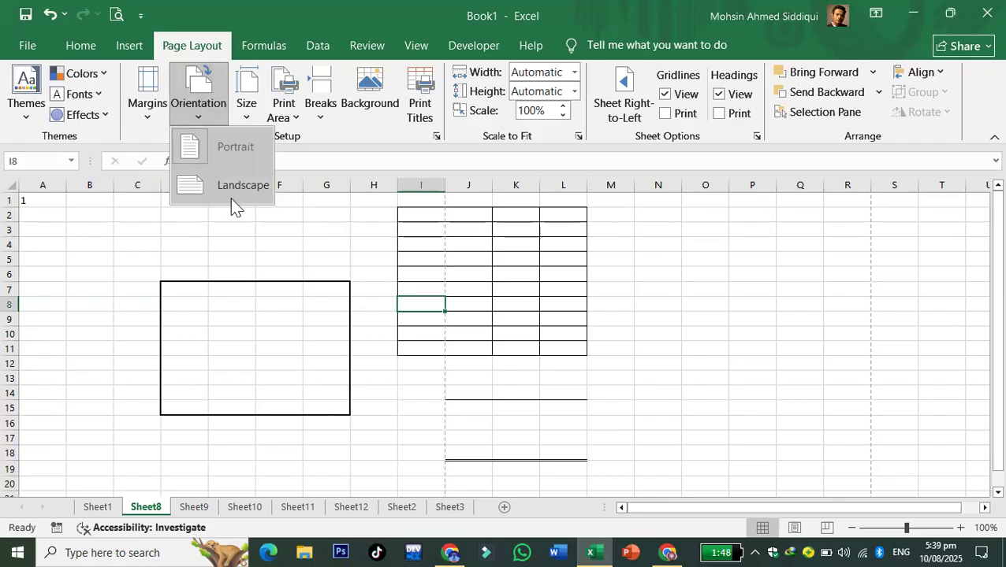
{"action": "left_click", "coordinate": [538, 342]}
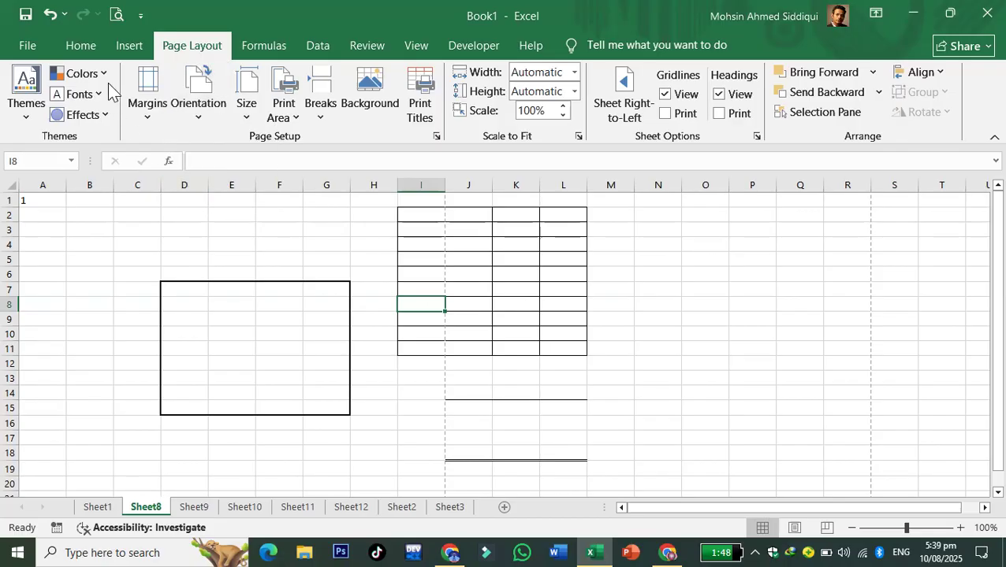
{"action": "left_click", "coordinate": [85, 49]}
{"action": "left_click", "coordinate": [244, 287]}
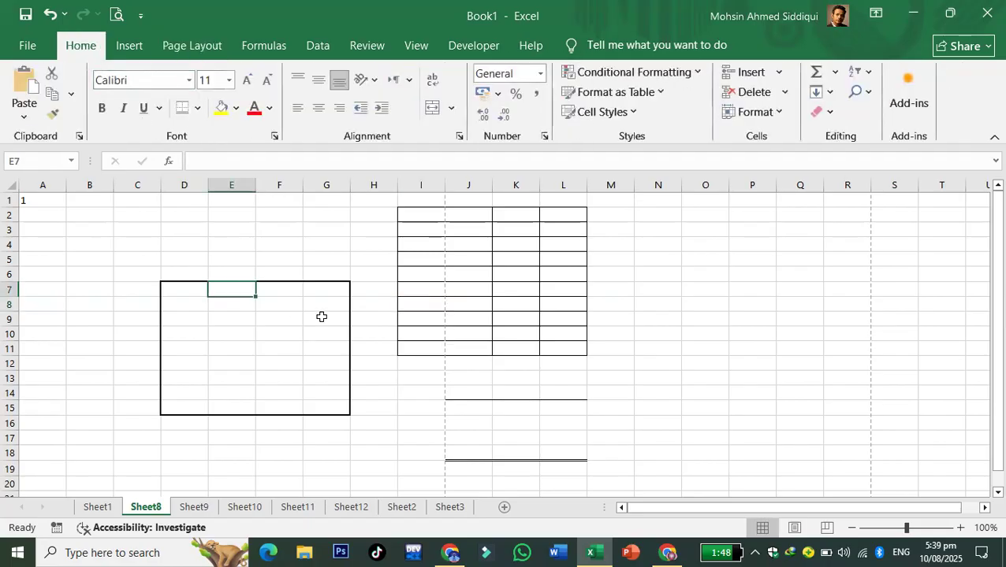
- Switch to Sheet9, briefly enlarge row 1, then undo it back to normal height
{"action": "left_click", "coordinate": [193, 509]}
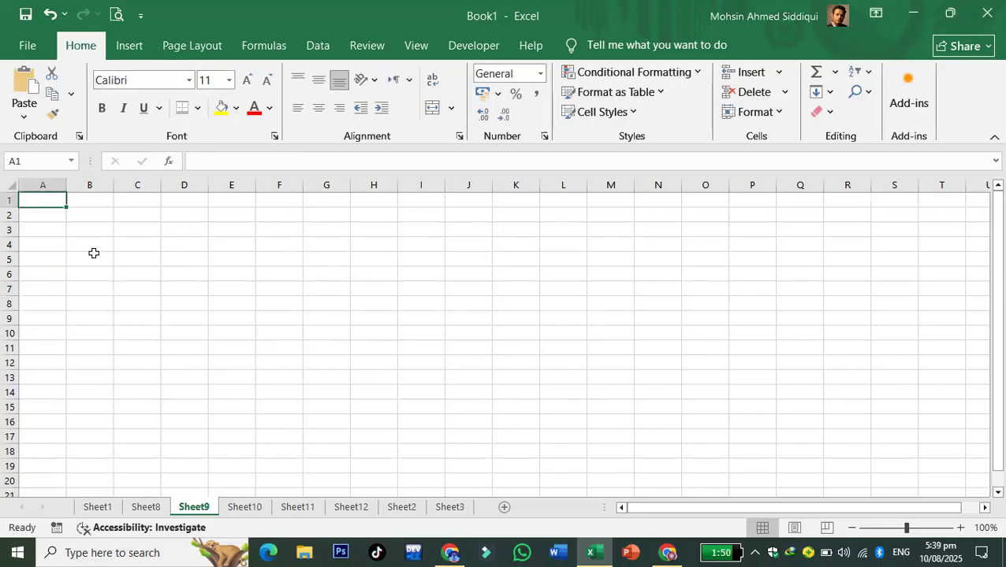
{"action": "left_click_drag", "start_coordinate": [14, 206], "coordinate": [15, 297]}
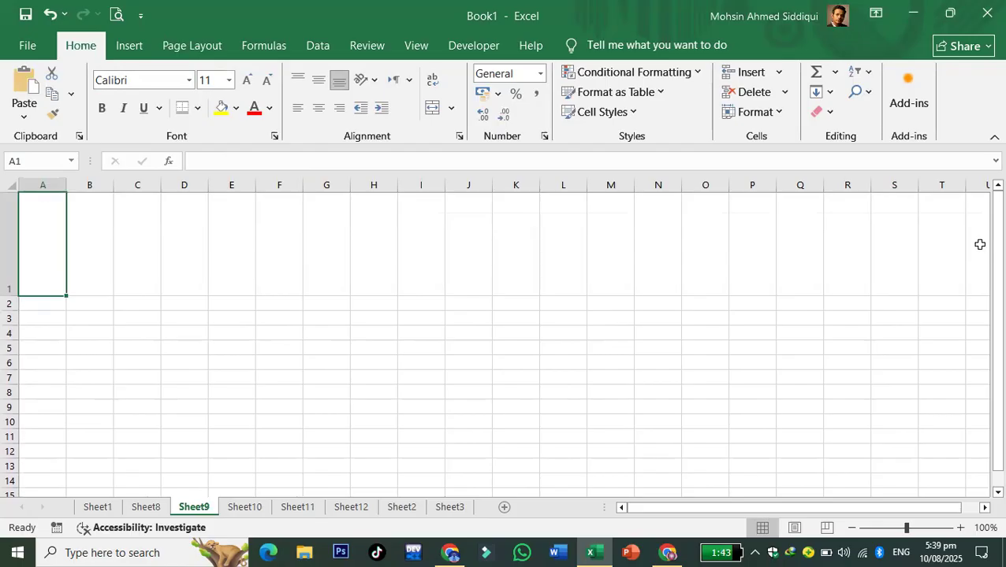
{"action": "scroll", "coordinate": [269, 360], "scroll_direction": "down", "scroll_amount": 3}
{"action": "scroll", "coordinate": [228, 340], "scroll_direction": "up", "scroll_amount": 3}
{"action": "key", "text": "ctrl+z"}
{"action": "left_click", "coordinate": [450, 334]}
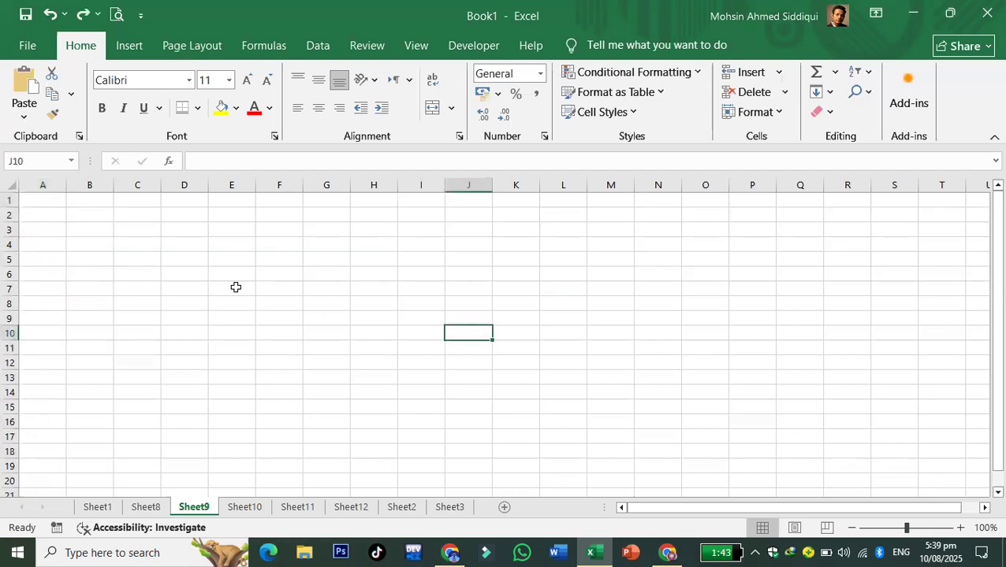
- Merge I3:I8 and enter 5555, replacing an initial 25-digit number
{"action": "left_click_drag", "start_coordinate": [424, 228], "coordinate": [421, 303]}
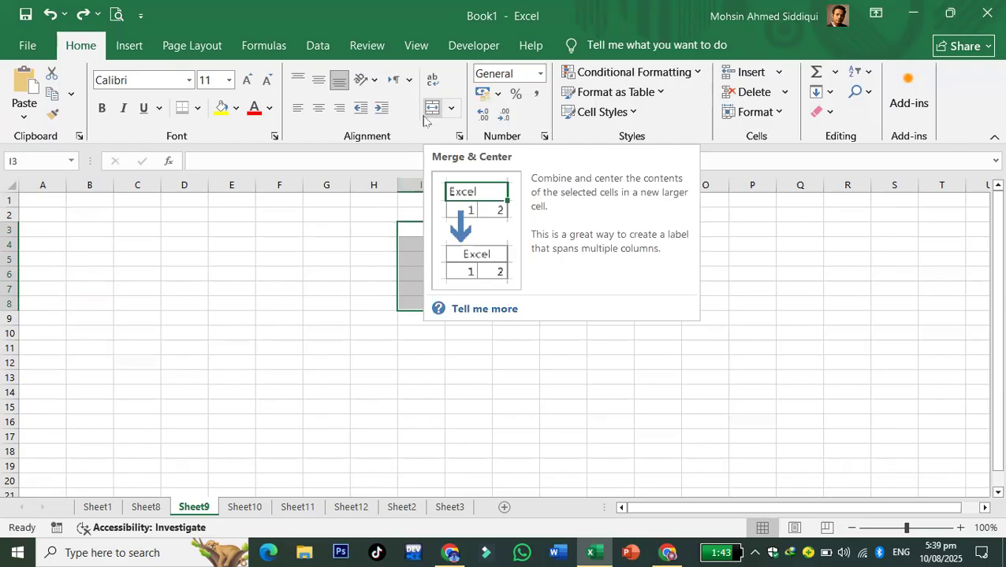
{"action": "left_click", "coordinate": [428, 113]}
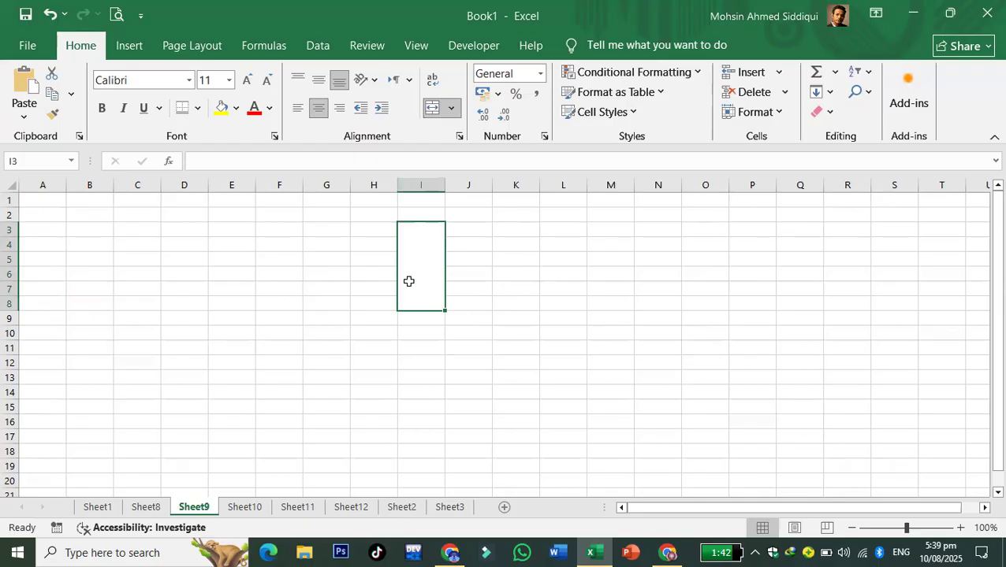
{"action": "type", "text": "5555555555555555555555555"}
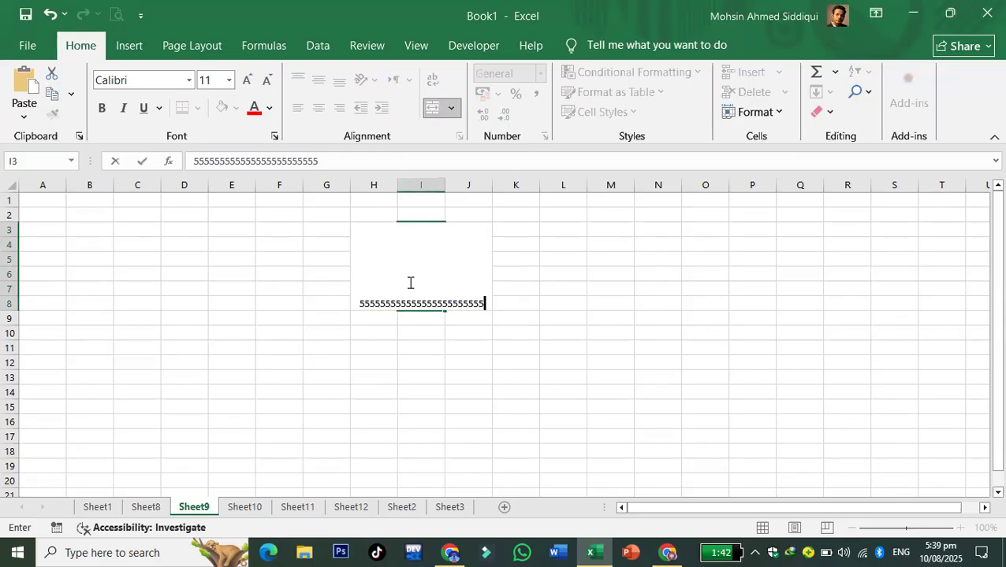
{"action": "left_click", "coordinate": [540, 403]}
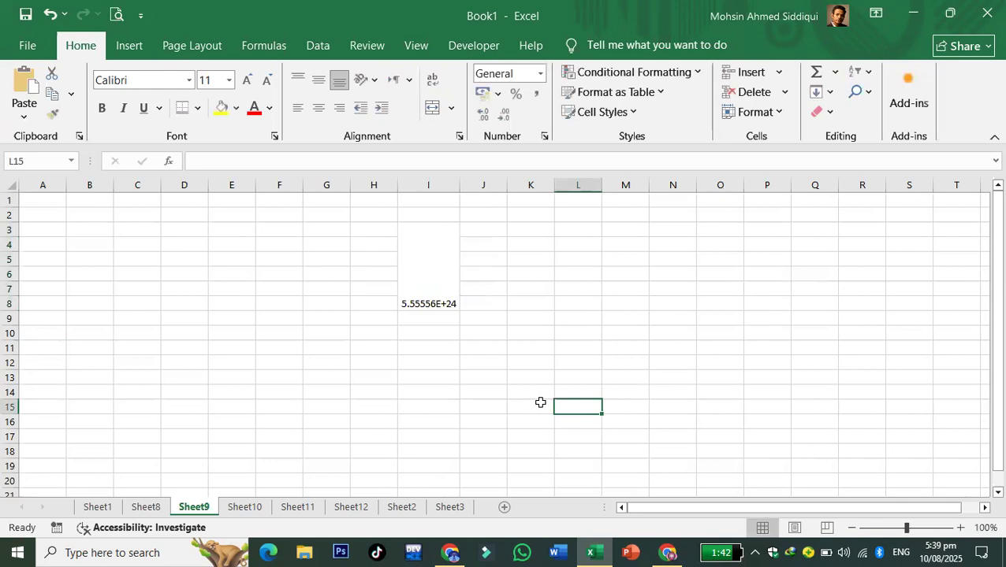
{"action": "left_click", "coordinate": [420, 254]}
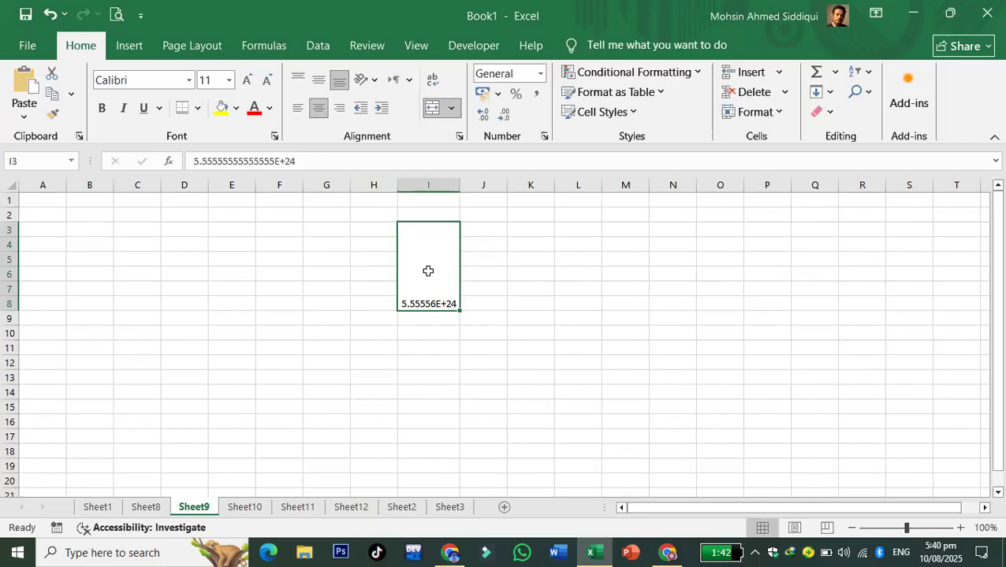
{"action": "type", "text": "5555"}
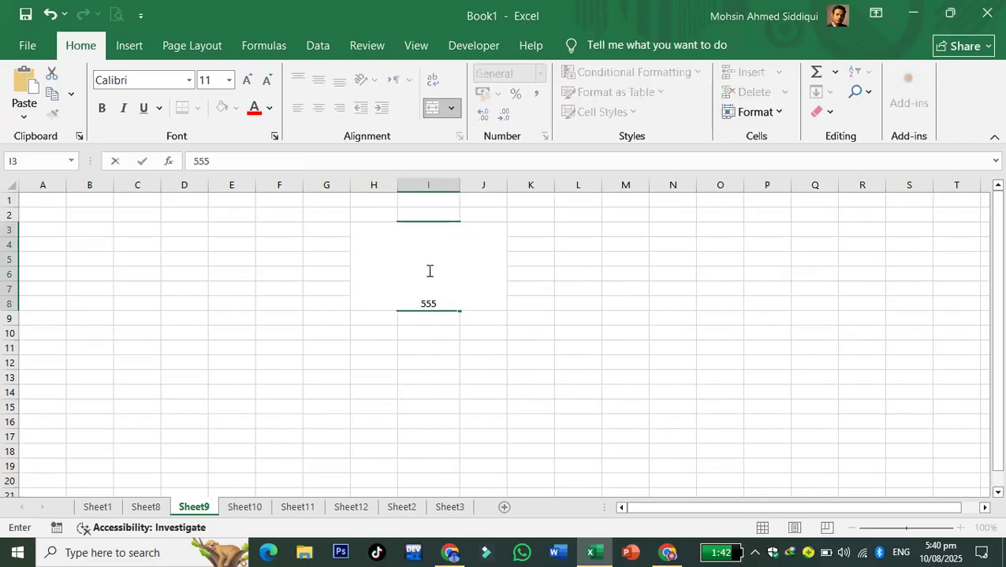
{"action": "left_click", "coordinate": [510, 346]}
{"action": "left_click", "coordinate": [670, 350]}
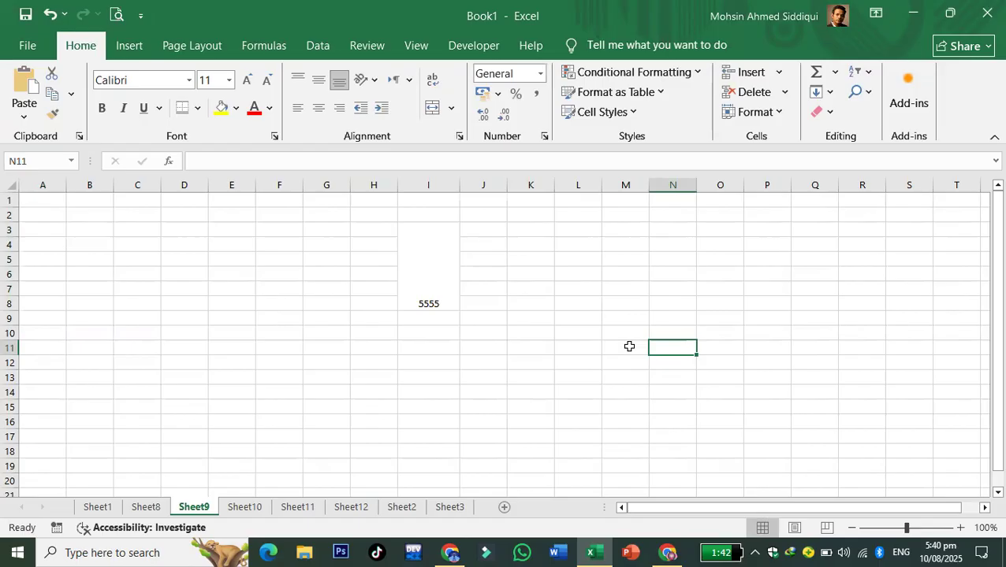
- Try the vertical alignments on the merged 5555, settling on Top Align
{"action": "left_click", "coordinate": [427, 276]}
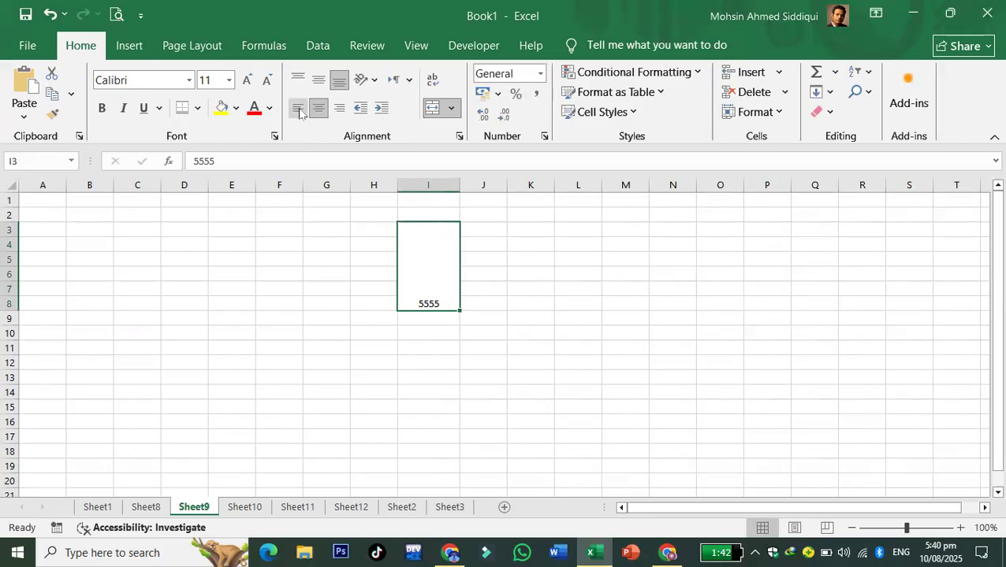
{"action": "left_click", "coordinate": [299, 109]}
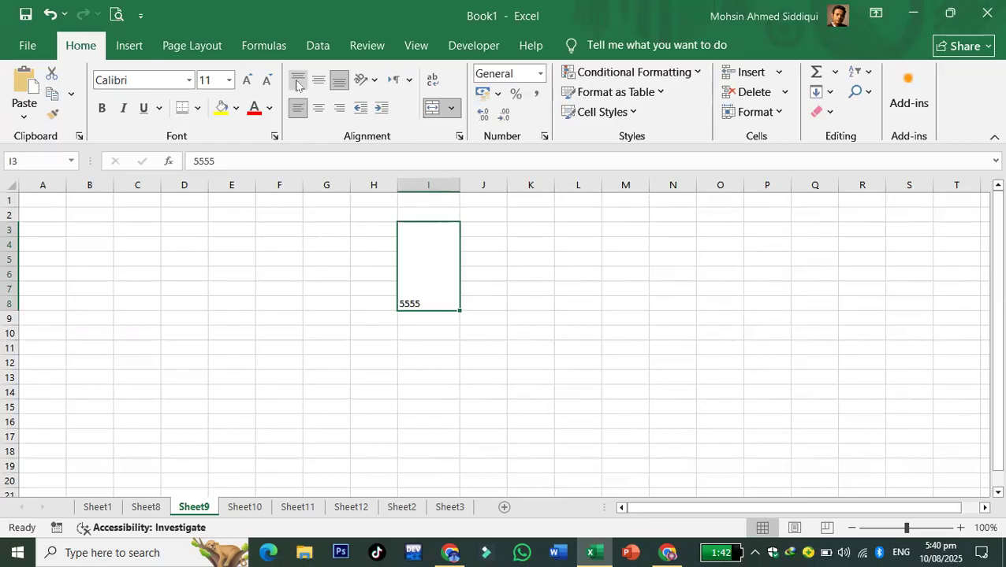
{"action": "left_click", "coordinate": [298, 80]}
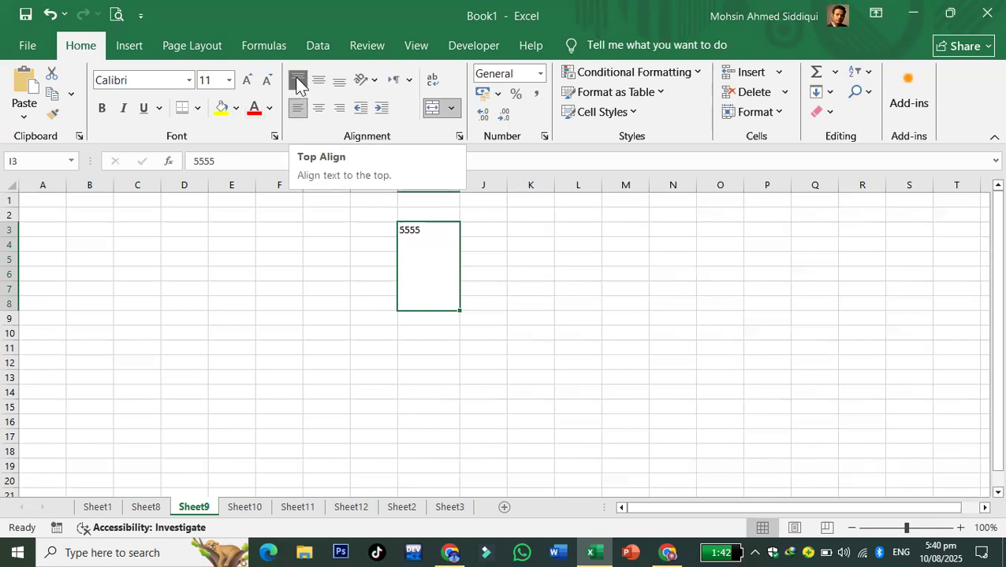
{"action": "left_click", "coordinate": [319, 79]}
{"action": "left_click", "coordinate": [338, 83]}
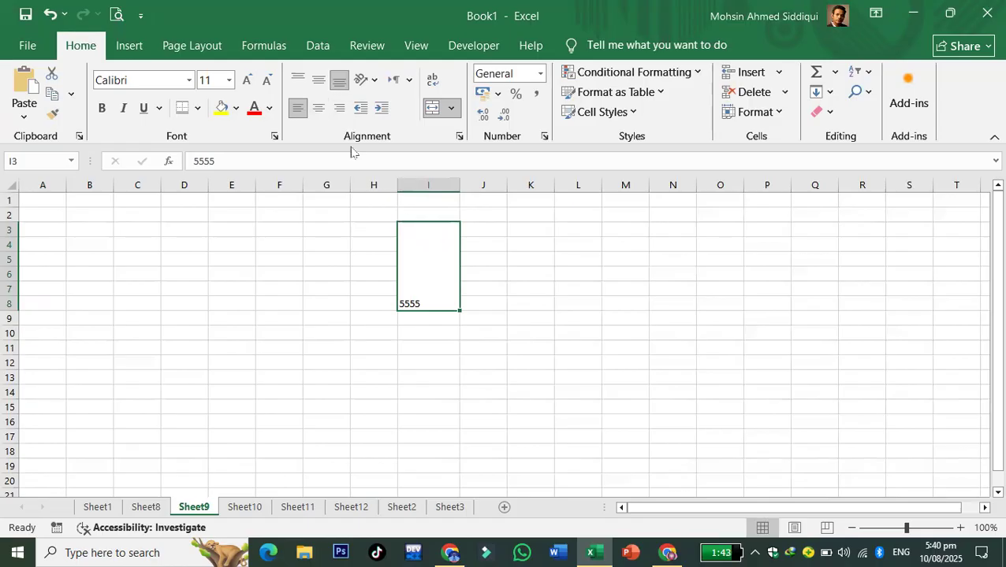
{"action": "left_click", "coordinate": [318, 85]}
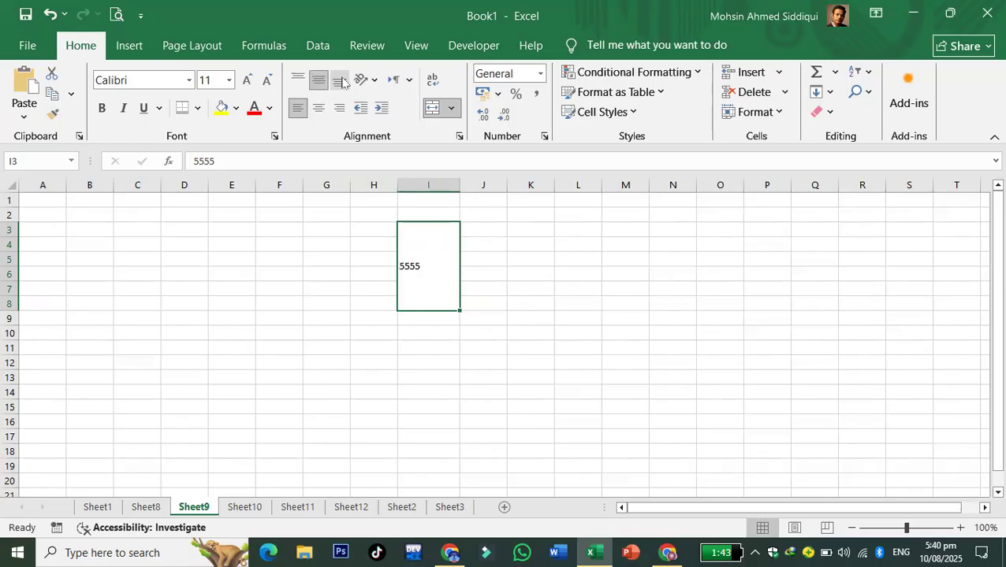
{"action": "left_click", "coordinate": [339, 82]}
{"action": "left_click", "coordinate": [297, 81]}
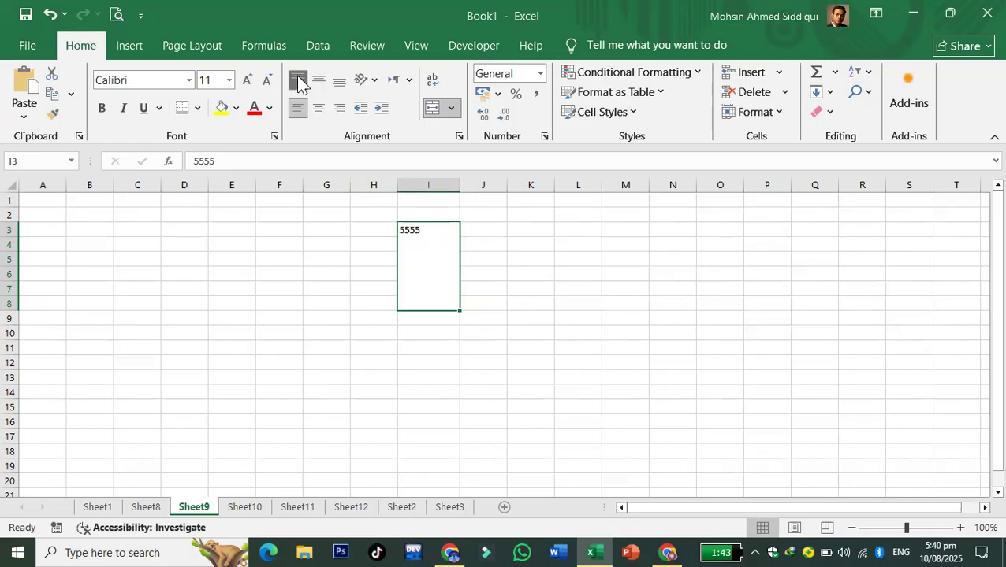
- Centre the 5555 horizontally and set its orientation to Angle Clockwise
{"action": "left_click", "coordinate": [317, 111]}
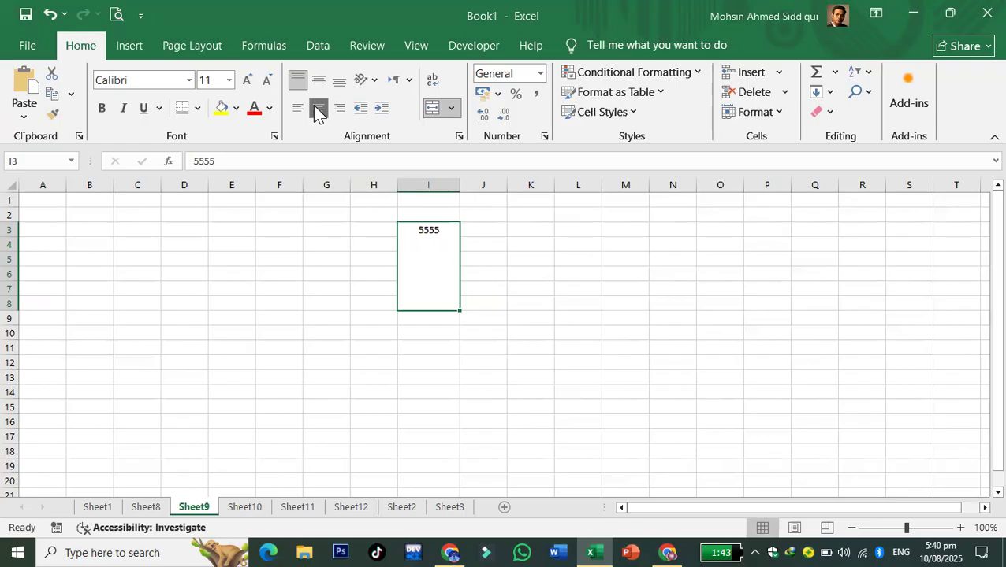
{"action": "left_click", "coordinate": [338, 109]}
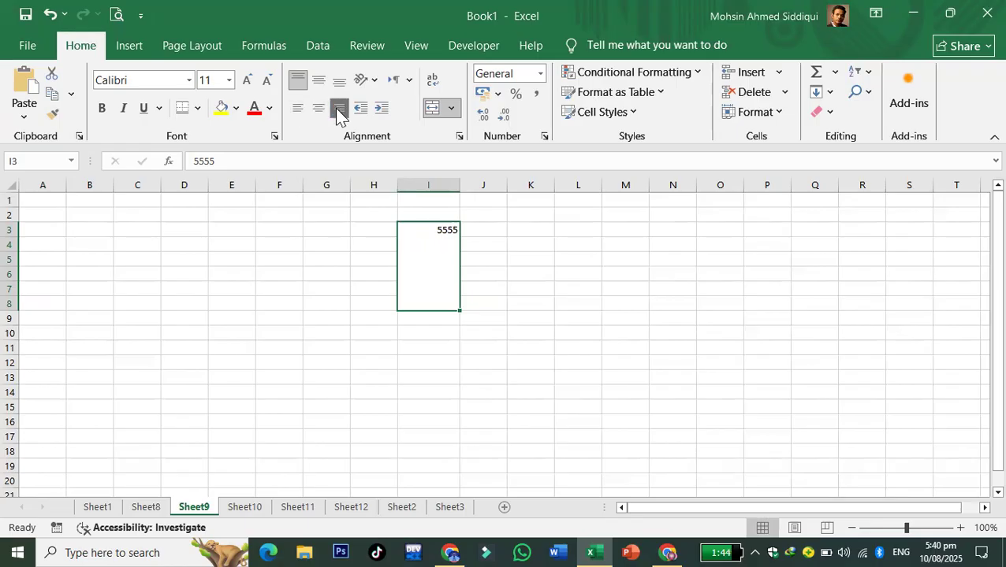
{"action": "left_click", "coordinate": [320, 110]}
{"action": "left_click", "coordinate": [369, 79]}
{"action": "left_click", "coordinate": [386, 126]}
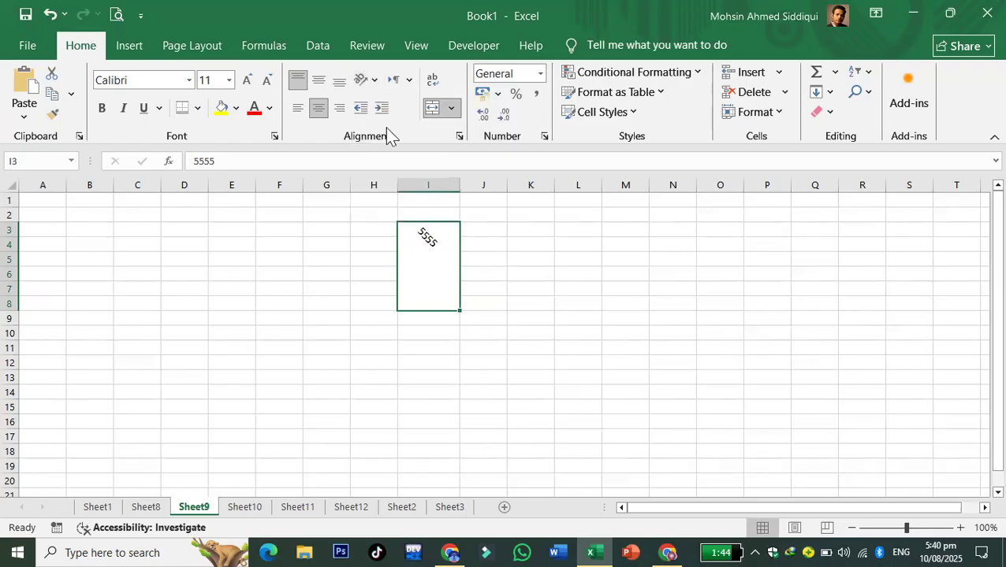
- Try Vertical Text, then Angle Counterclockwise orientation on the 5555
{"action": "left_click", "coordinate": [377, 81]}
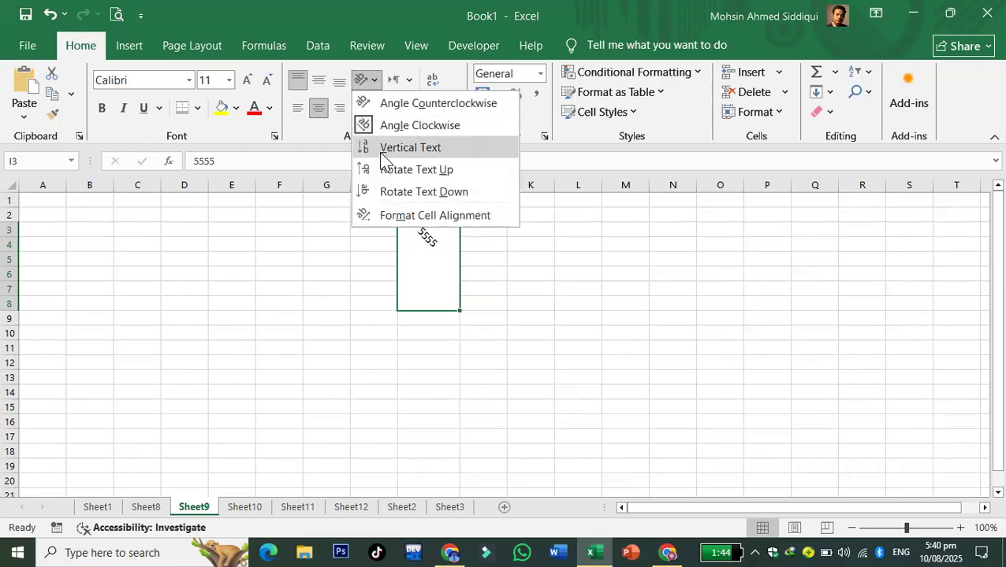
{"action": "left_click", "coordinate": [375, 149]}
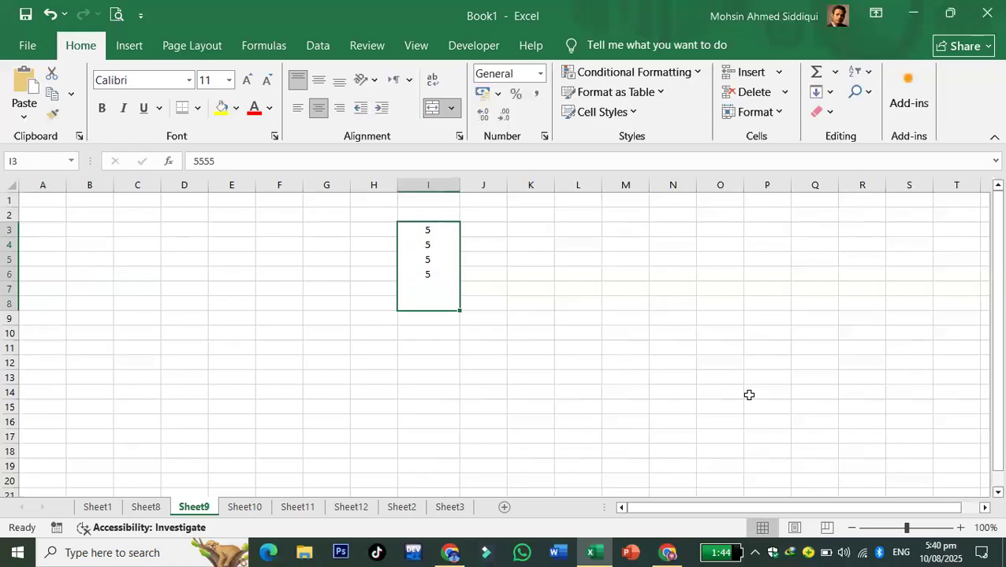
{"action": "left_click", "coordinate": [372, 80]}
{"action": "left_click", "coordinate": [391, 100]}
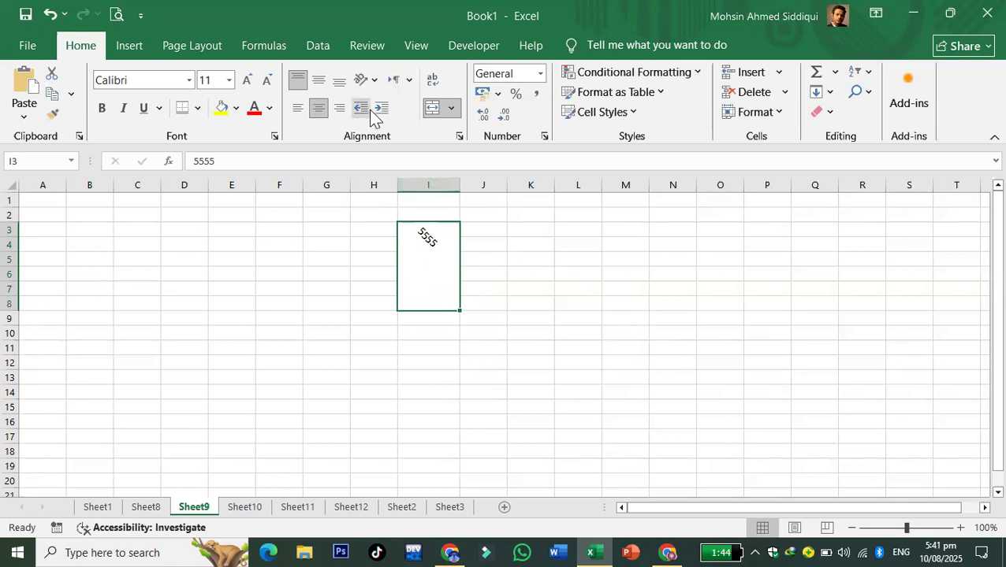
- Increase the merged cell's indent repeatedly, widening column I, then undo the last indent
{"action": "left_click", "coordinate": [545, 342]}
{"action": "left_click", "coordinate": [435, 274]}
{"action": "left_click", "coordinate": [382, 107]}
{"action": "left_click", "coordinate": [383, 107]}
{"action": "left_click", "coordinate": [382, 107]}
{"action": "left_click", "coordinate": [382, 107]}
{"action": "left_click", "coordinate": [382, 107]}
{"action": "left_click", "coordinate": [382, 107]}
{"action": "left_click", "coordinate": [382, 108]}
{"action": "left_click", "coordinate": [382, 107]}
{"action": "left_click", "coordinate": [383, 107]}
{"action": "left_click", "coordinate": [384, 109]}
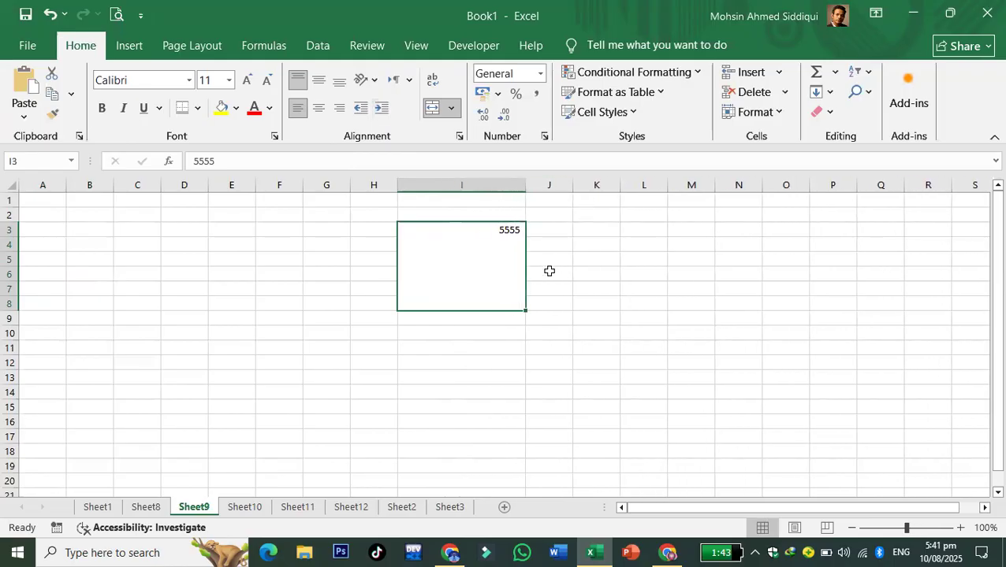
{"action": "key", "text": "ctrl+z"}
- Enter a person's full name as text in cell L7, correcting a typo
{"action": "left_click", "coordinate": [615, 289]}
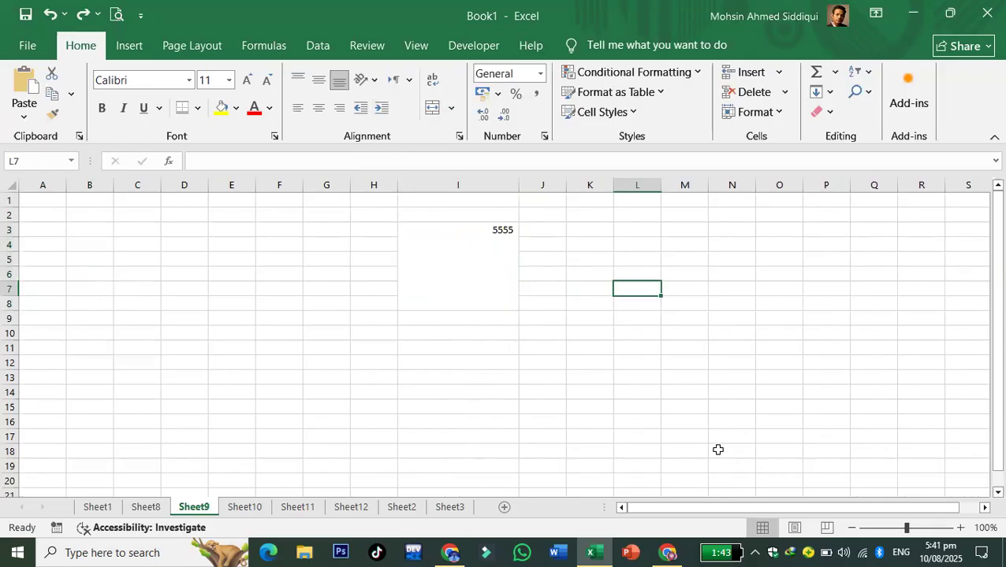
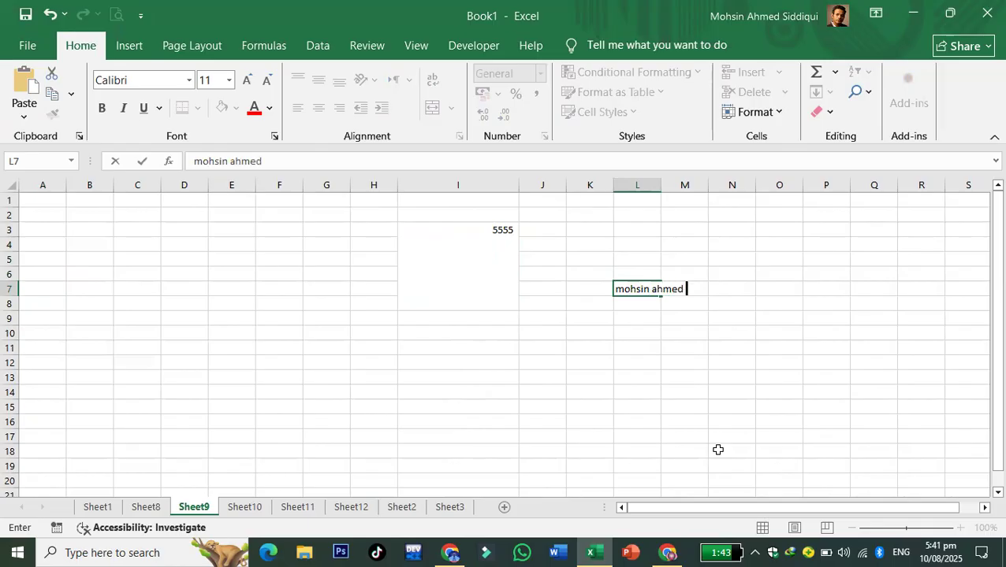
{"action": "left_click", "coordinate": [718, 450]}
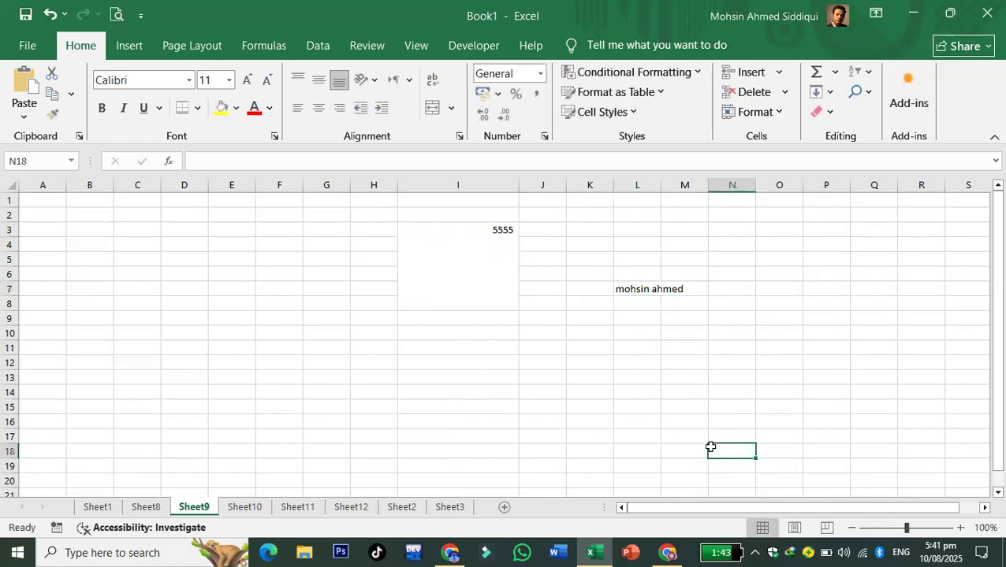
- Check Sheet9's print preview and scroll through its pages
{"action": "left_click", "coordinate": [116, 14]}
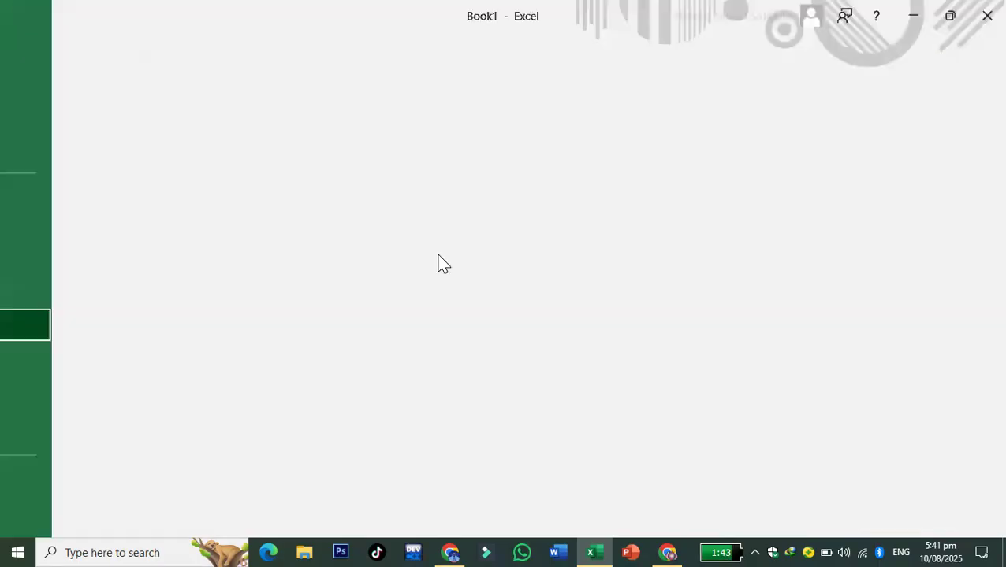
{"action": "scroll", "coordinate": [981, 353], "scroll_direction": "down", "scroll_amount": 1}
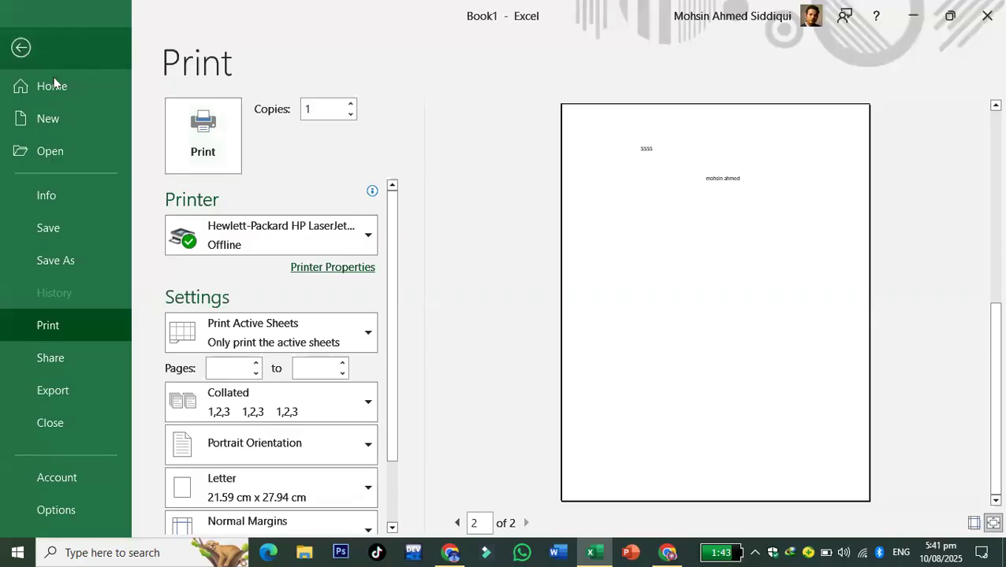
{"action": "left_click", "coordinate": [21, 49]}
- Apply All Borders to columns L and M, then reopen the print preview
{"action": "left_click_drag", "start_coordinate": [630, 184], "coordinate": [684, 184]}
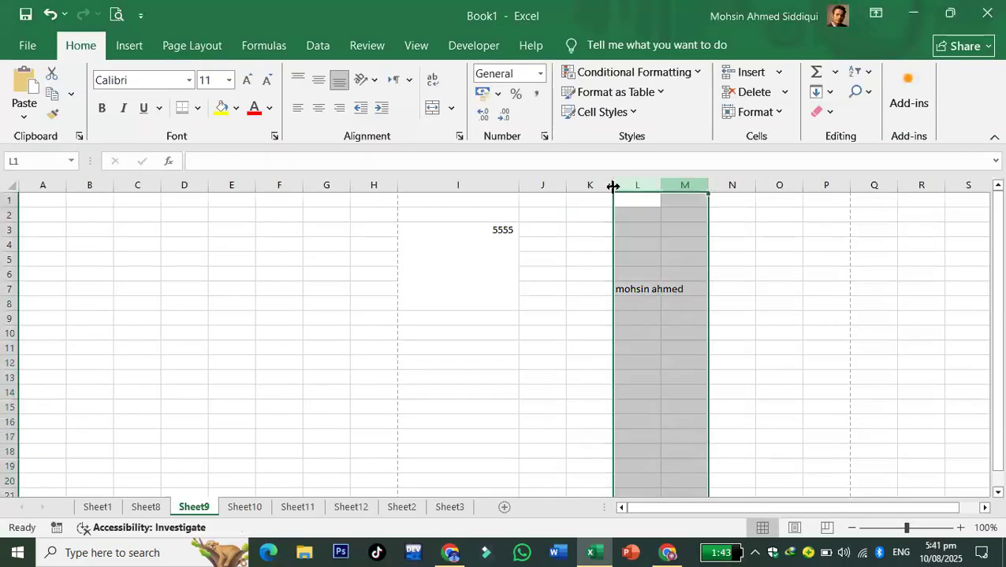
{"action": "left_click", "coordinate": [197, 108]}
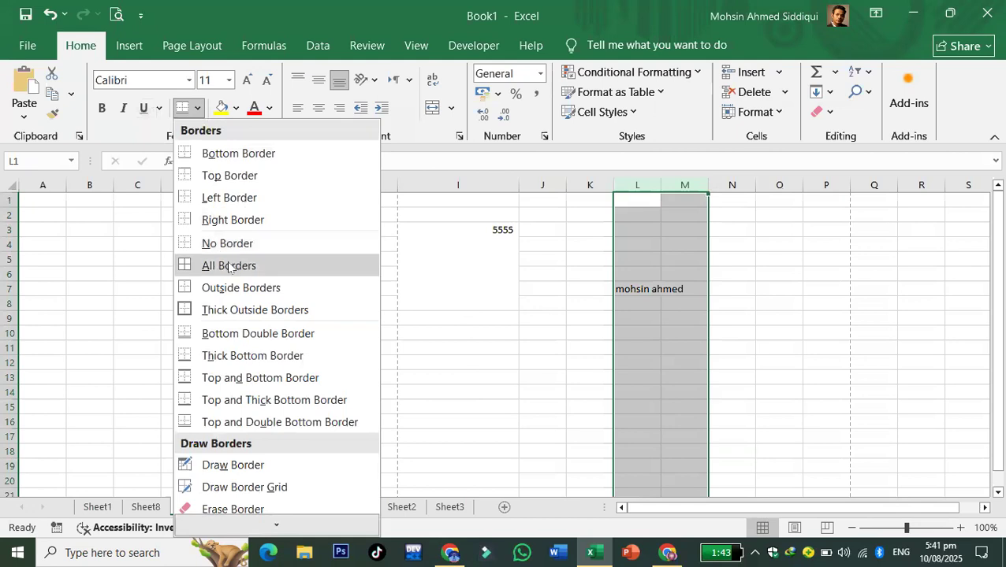
{"action": "left_click", "coordinate": [228, 265]}
{"action": "left_click", "coordinate": [363, 386]}
{"action": "left_click", "coordinate": [116, 14]}
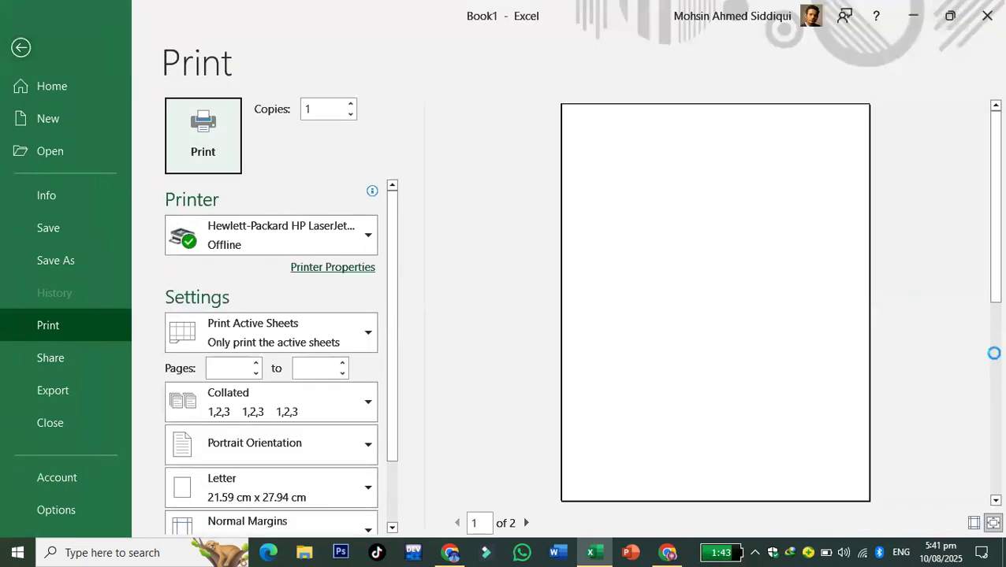
- View page 2 of the print preview, then return to Sheet9
{"action": "left_click", "coordinate": [995, 355]}
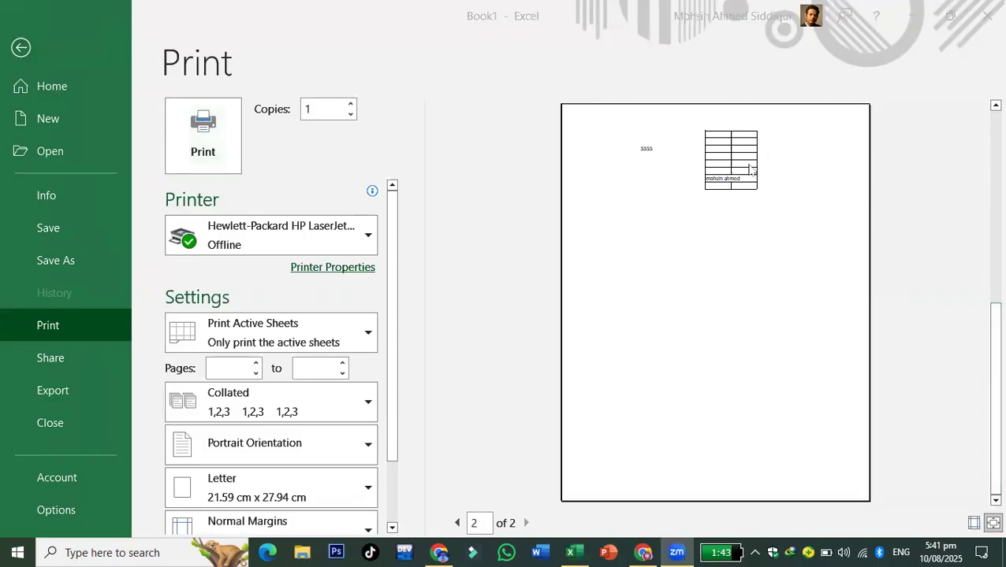
{"action": "left_click", "coordinate": [20, 48]}
{"action": "left_click", "coordinate": [628, 403]}
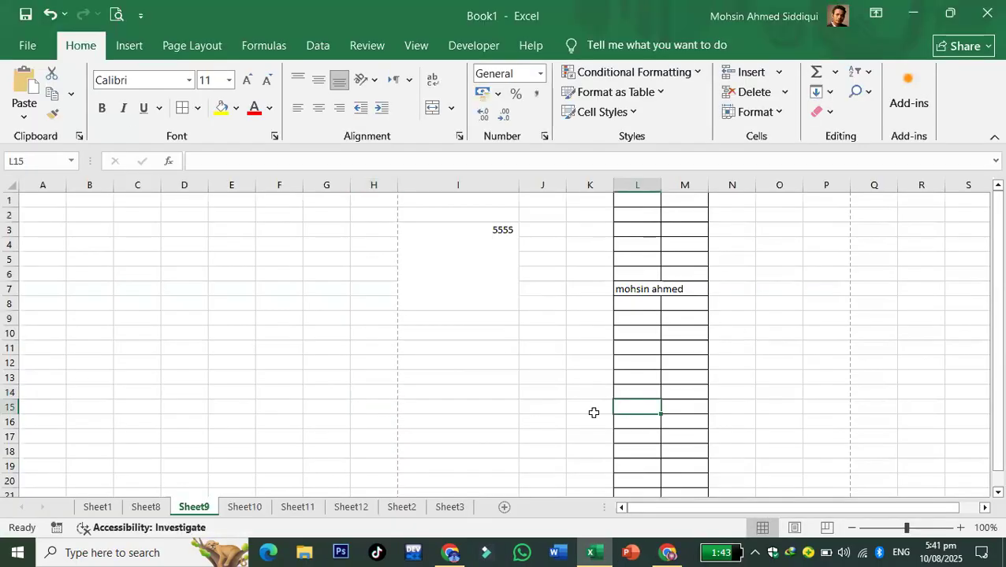
{"action": "left_click", "coordinate": [672, 289]}
{"action": "left_click", "coordinate": [631, 290]}
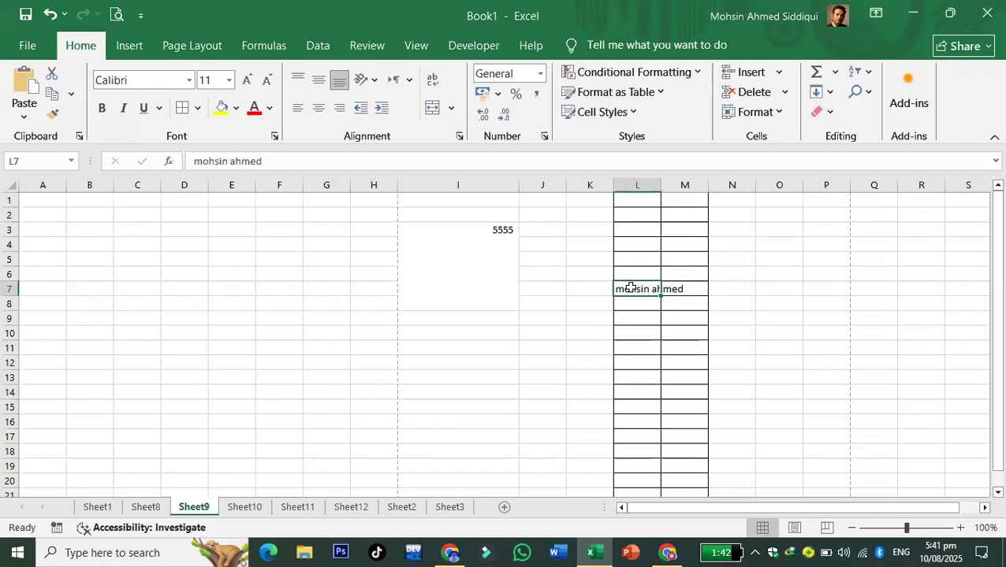
{"action": "left_click", "coordinate": [452, 109]}
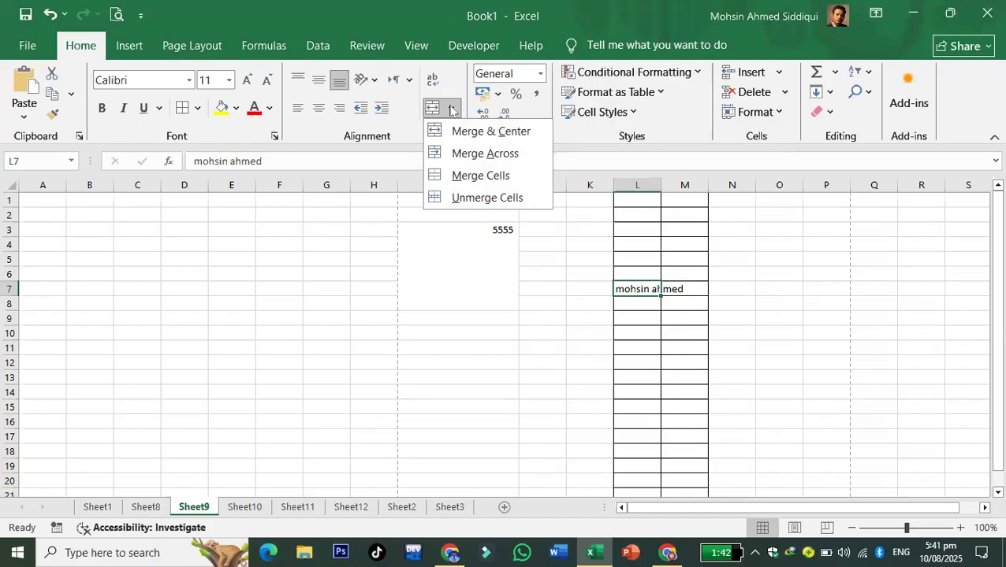
{"action": "left_click", "coordinate": [450, 109]}
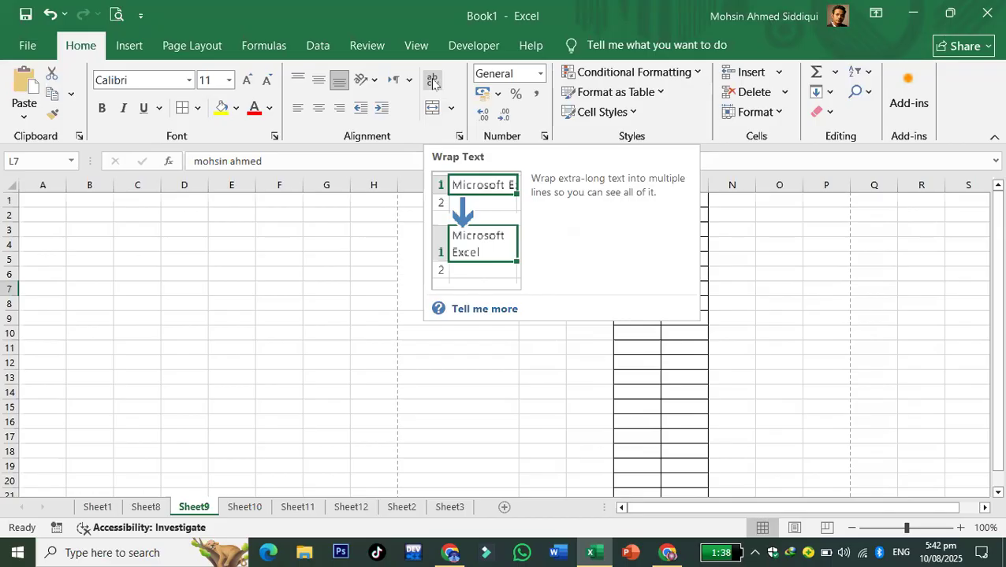
- Wrap the name in L7 onto two lines, making its row taller
{"action": "left_click", "coordinate": [433, 82]}
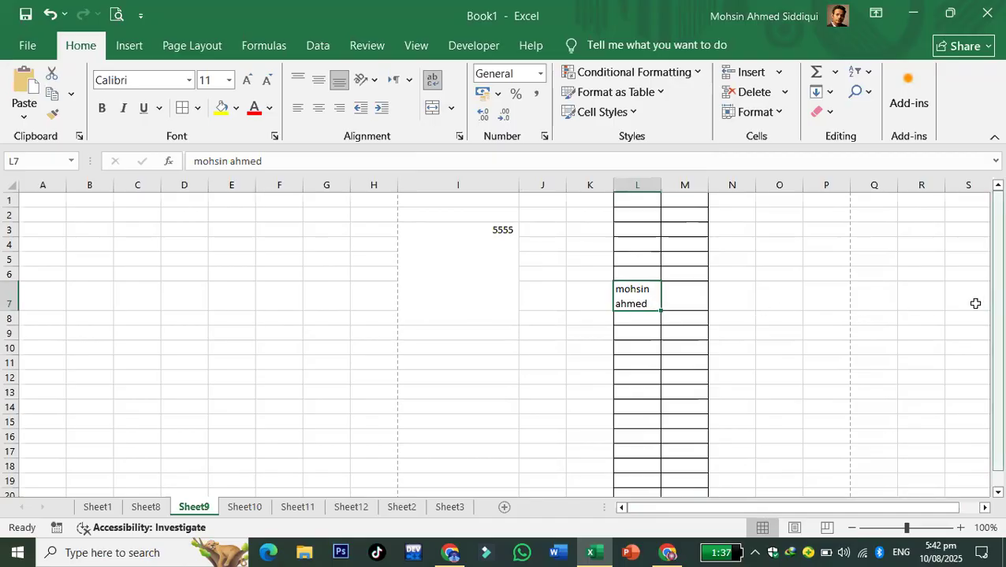
{"action": "left_click", "coordinate": [919, 303]}
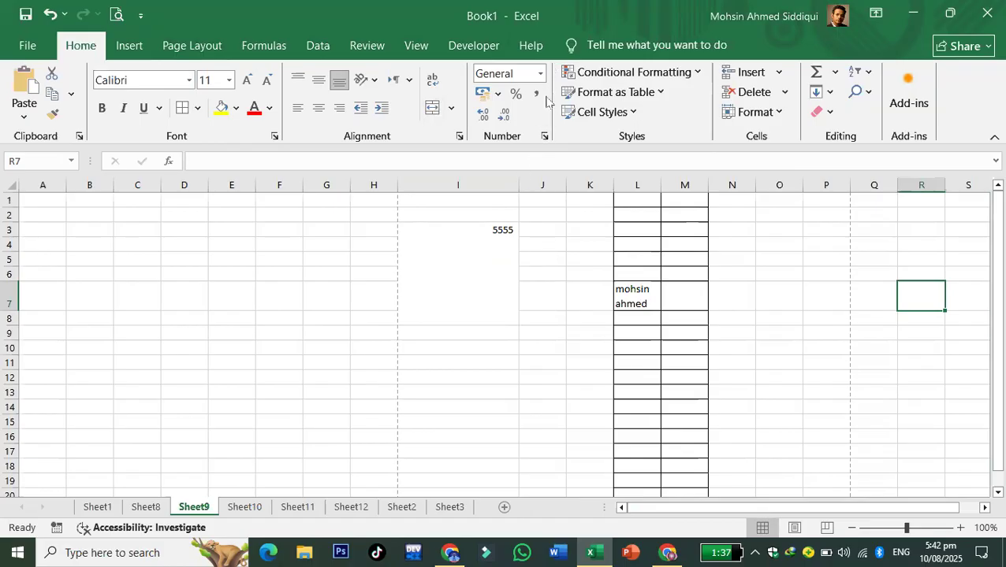
- Fill O1:O16 with the count 1 to 16 from a 1, 2 starting pair
{"action": "left_click", "coordinate": [772, 198]}
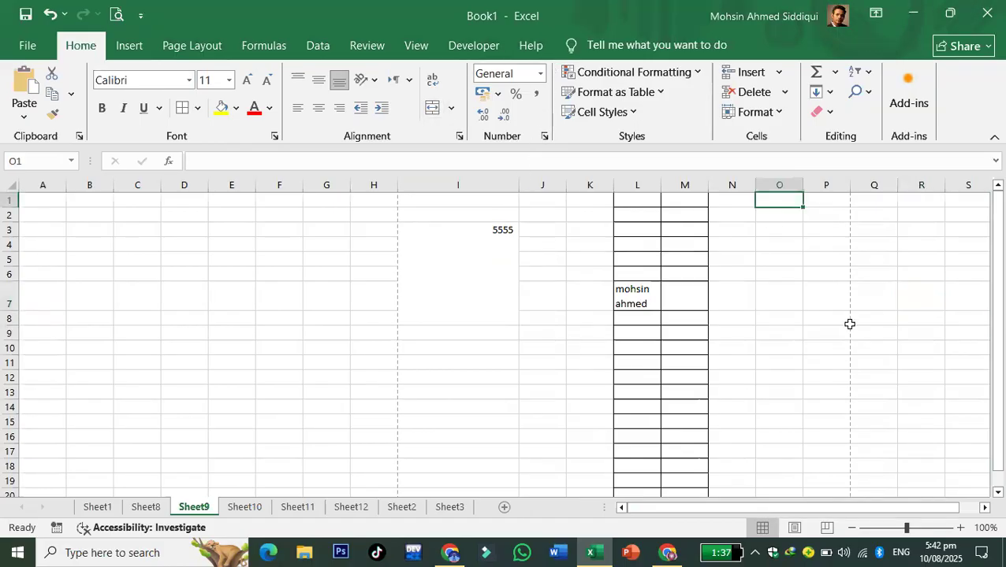
{"action": "type", "text": "1"}
{"action": "key", "text": "Return"}
{"action": "type", "text": "2"}
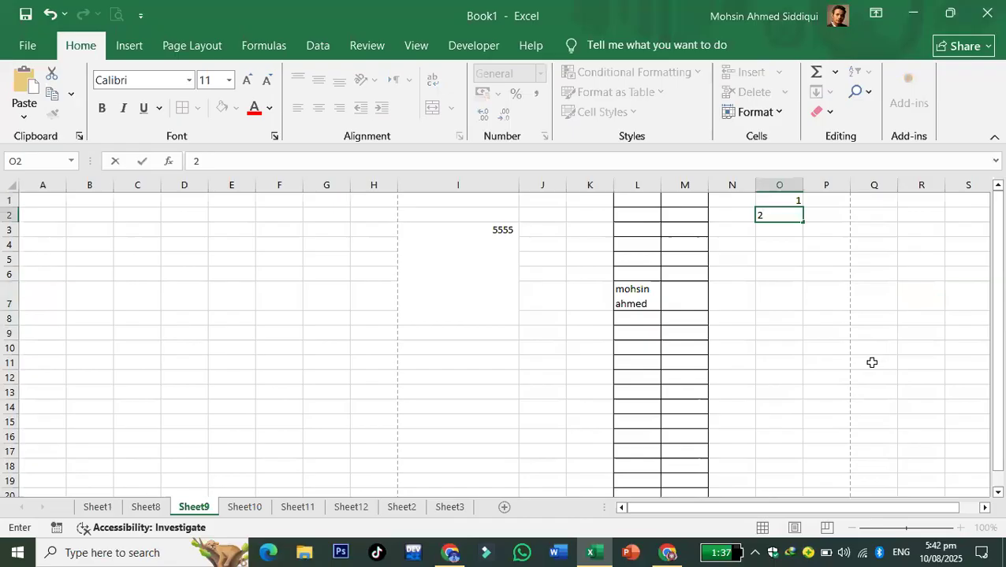
{"action": "key", "text": "Return"}
{"action": "left_click_drag", "start_coordinate": [781, 202], "coordinate": [337, 420]}
{"action": "left_click", "coordinate": [783, 305]}
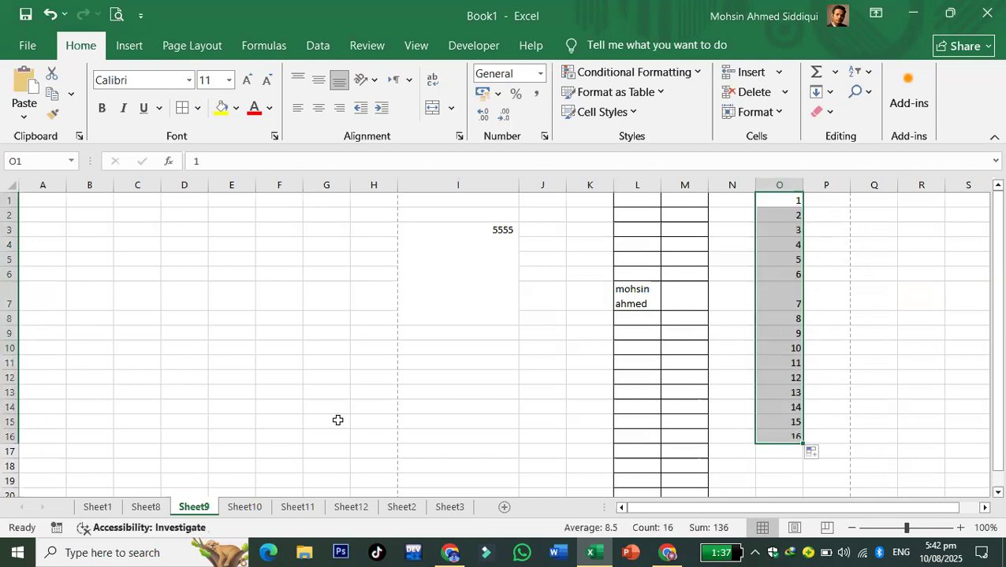
{"action": "left_click", "coordinate": [959, 527]}
{"action": "left_click", "coordinate": [960, 527]}
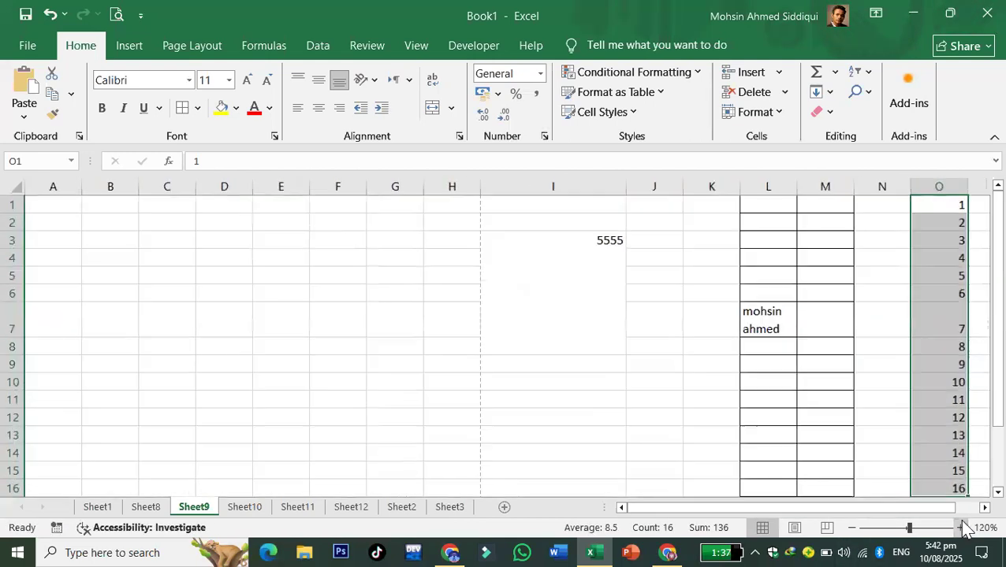
{"action": "left_click", "coordinate": [500, 350]}
- Fill F2:F11 with the step-3 series 2, 5, 8 … 29
{"action": "left_click", "coordinate": [331, 221]}
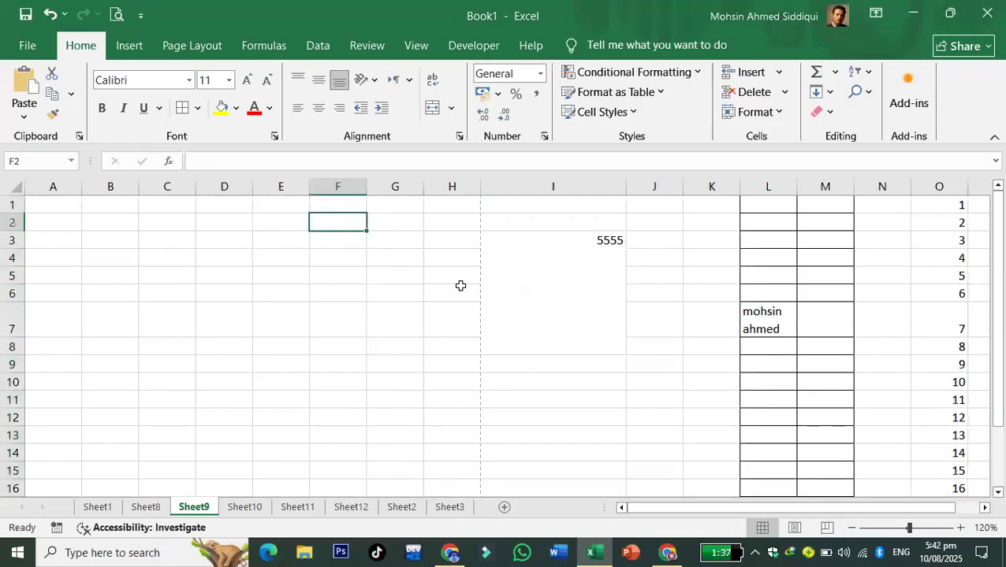
{"action": "type", "text": "2"}
{"action": "key", "text": "Return"}
{"action": "type", "text": "5"}
{"action": "key", "text": "Return"}
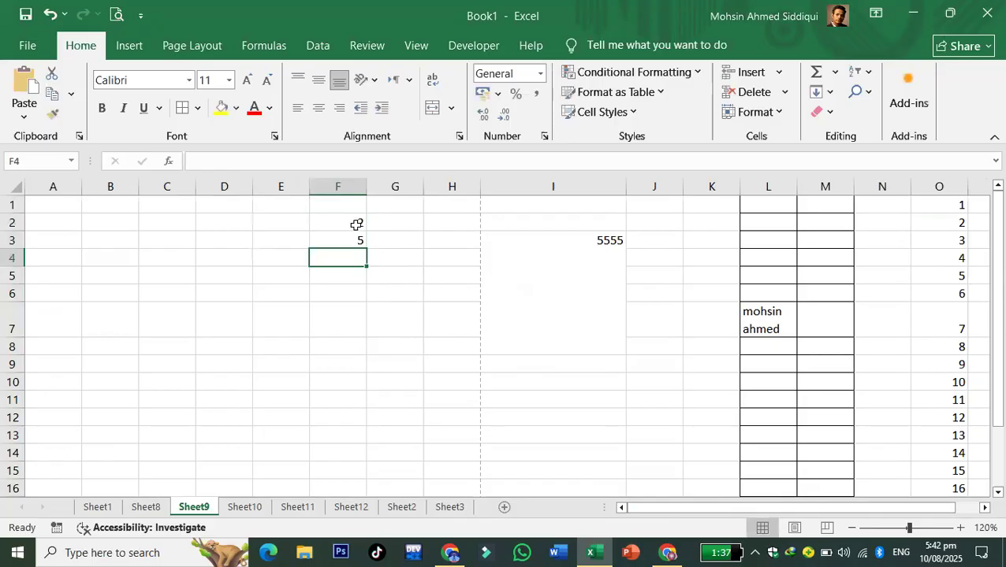
{"action": "left_click_drag", "start_coordinate": [357, 224], "coordinate": [354, 241]}
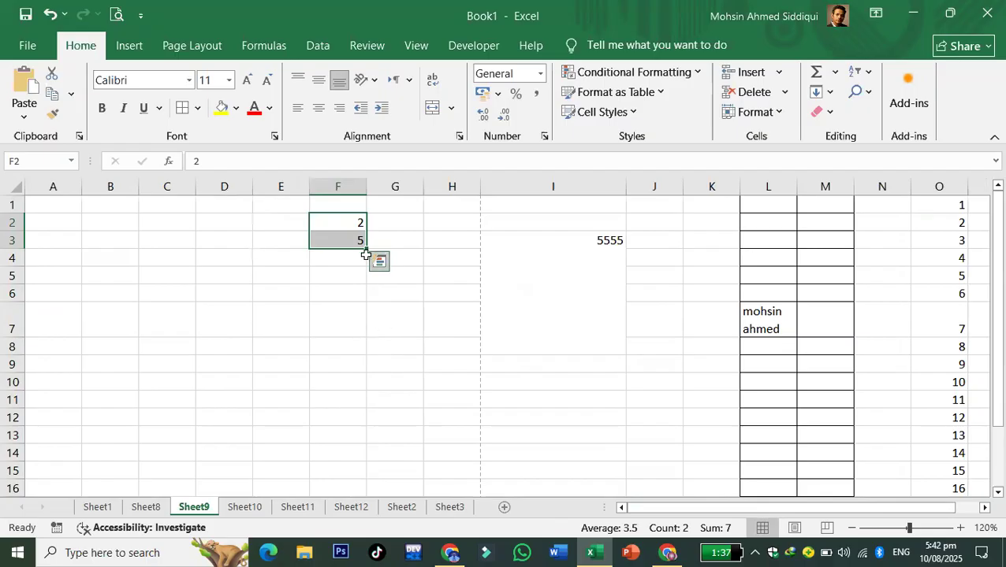
{"action": "left_click_drag", "start_coordinate": [364, 249], "coordinate": [367, 406]}
{"action": "left_click", "coordinate": [479, 446]}
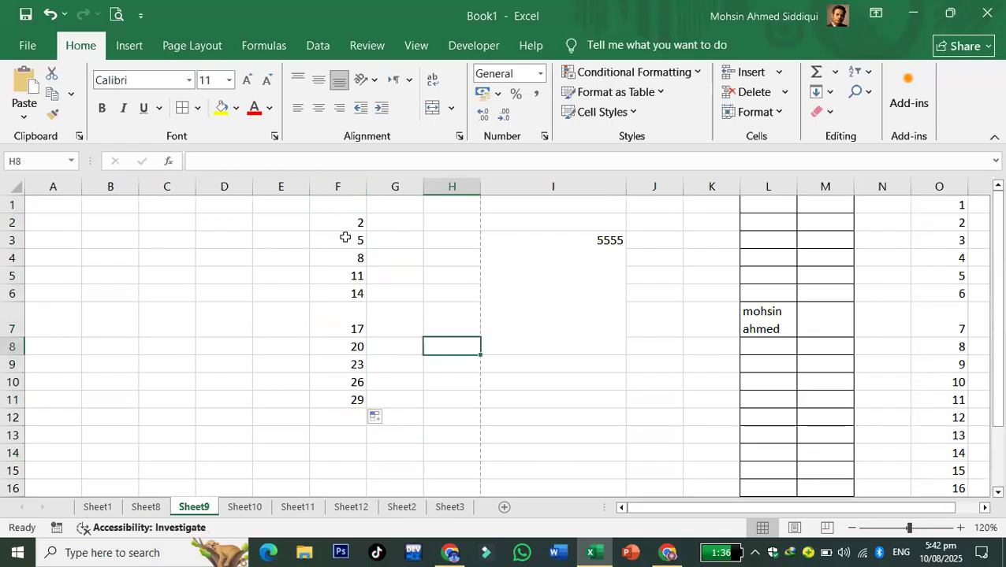
{"action": "left_click_drag", "start_coordinate": [346, 222], "coordinate": [345, 238]}
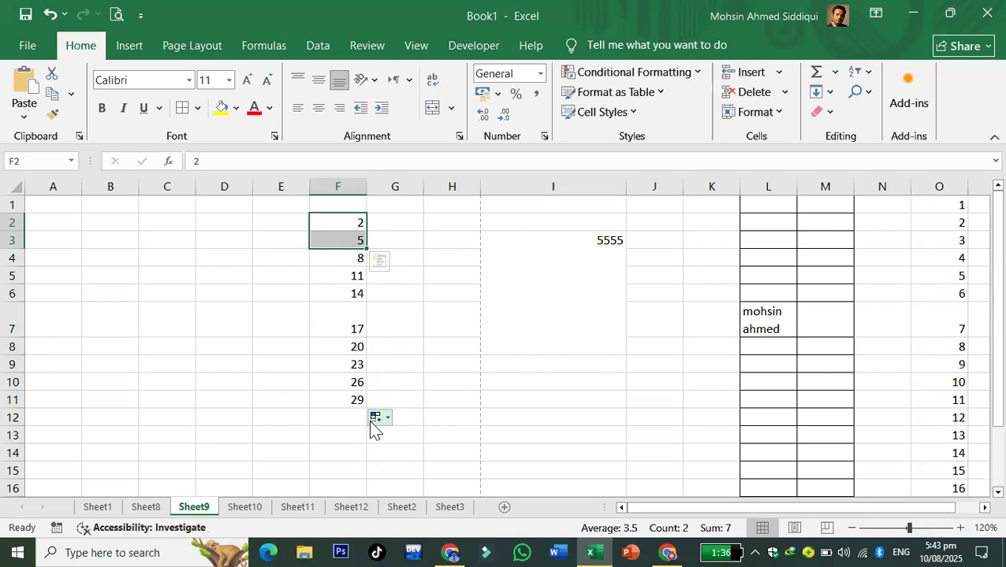
{"action": "left_click", "coordinate": [226, 219]}
- Fill D2:D14 with even numbers 2 to 26 from a 2, 4 starting pair
{"action": "type", "text": "2"}
{"action": "key", "text": "Return"}
{"action": "type", "text": "4"}
{"action": "key", "text": "Return"}
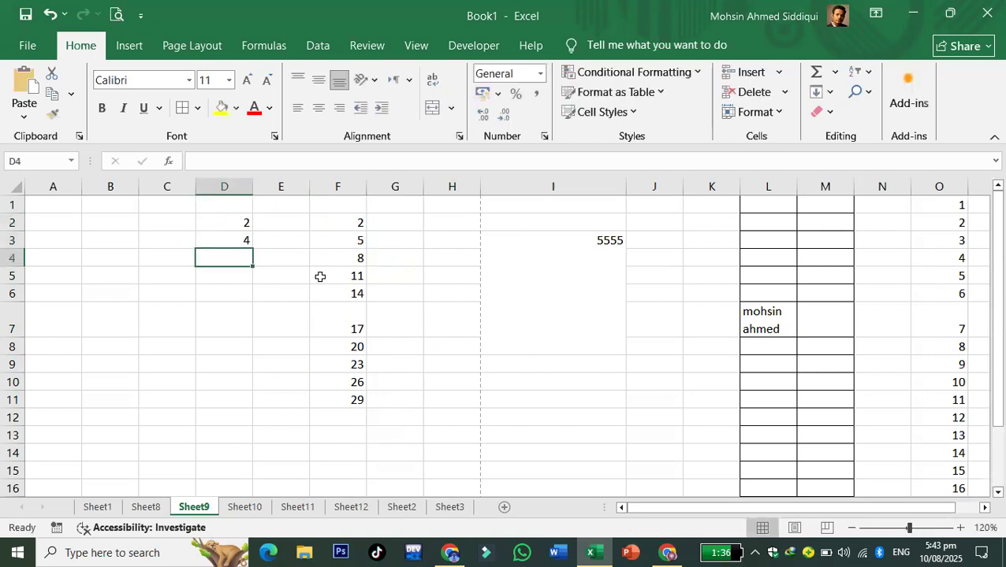
{"action": "left_click_drag", "start_coordinate": [219, 220], "coordinate": [255, 460]}
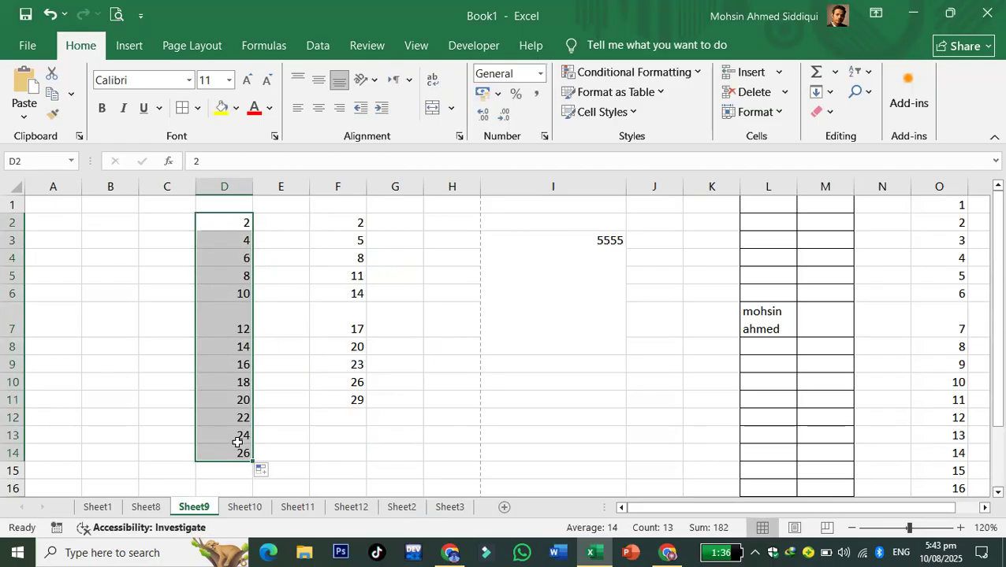
{"action": "left_click", "coordinate": [320, 328]}
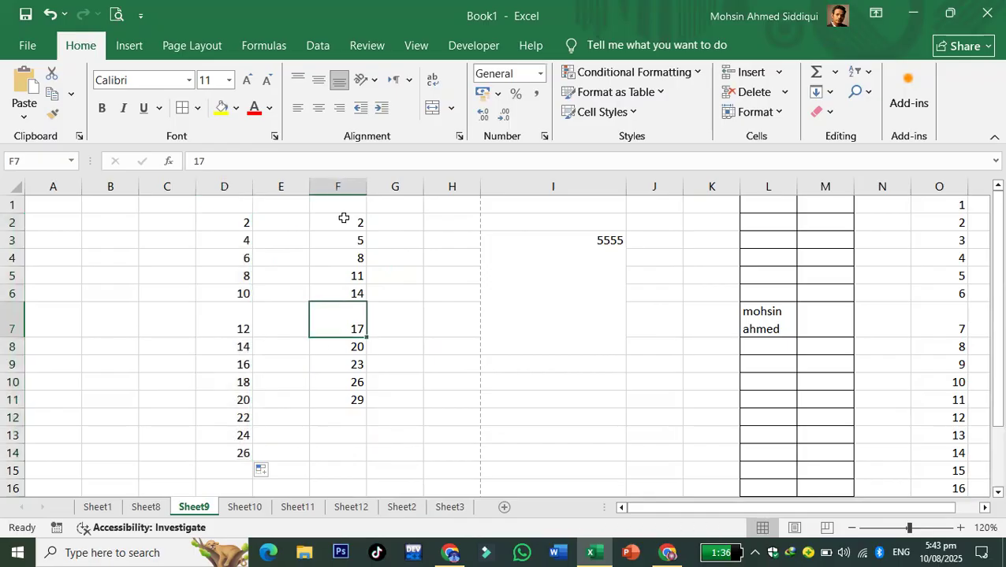
- Fill E2:E14 with the step-6 series 1, 7, 13 … 73
{"action": "left_click", "coordinate": [290, 223]}
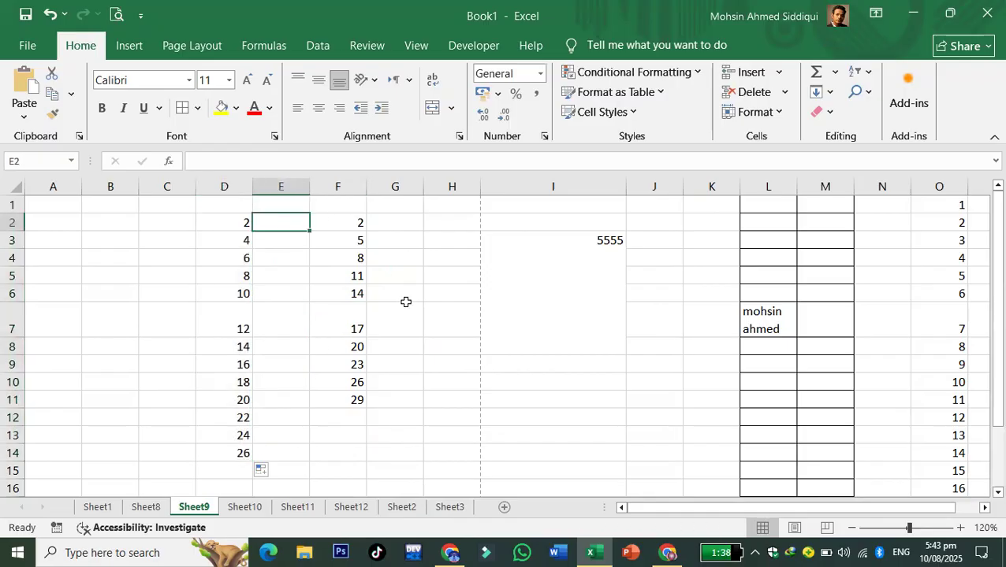
{"action": "type", "text": "1"}
{"action": "key", "text": "Return"}
{"action": "type", "text": "7"}
{"action": "left_click", "coordinate": [406, 304]}
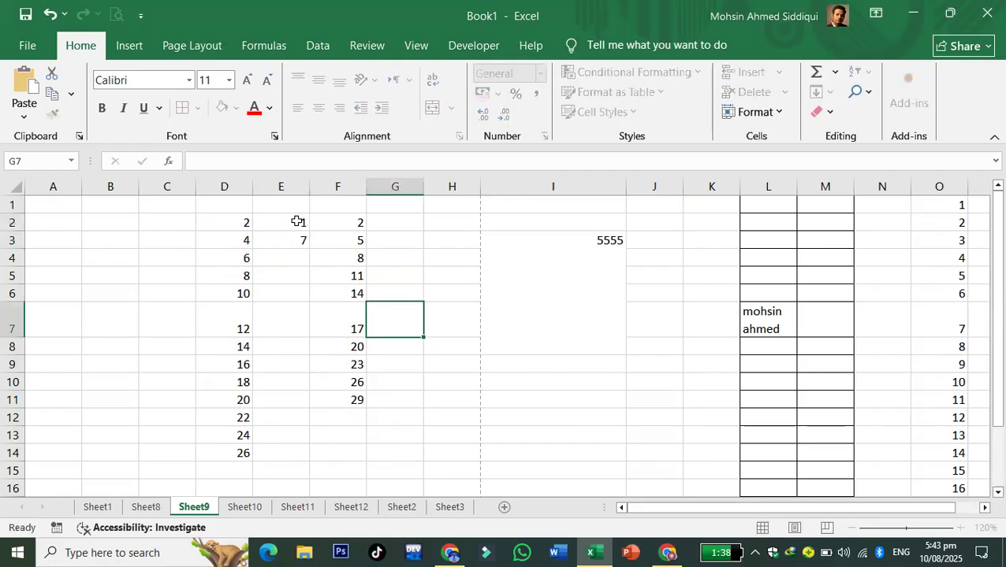
{"action": "left_click_drag", "start_coordinate": [297, 222], "coordinate": [292, 238]}
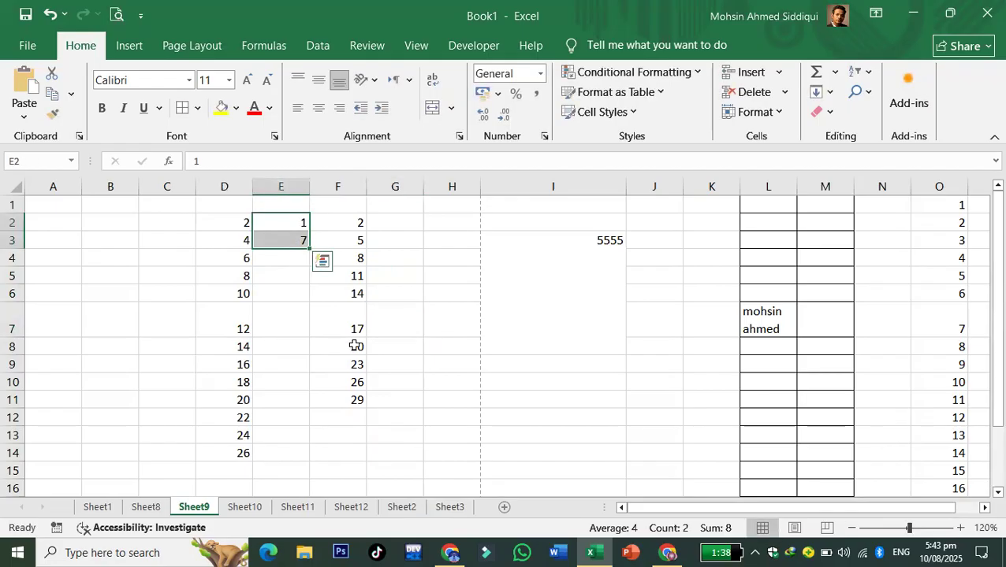
{"action": "left_click_drag", "start_coordinate": [309, 250], "coordinate": [303, 461]}
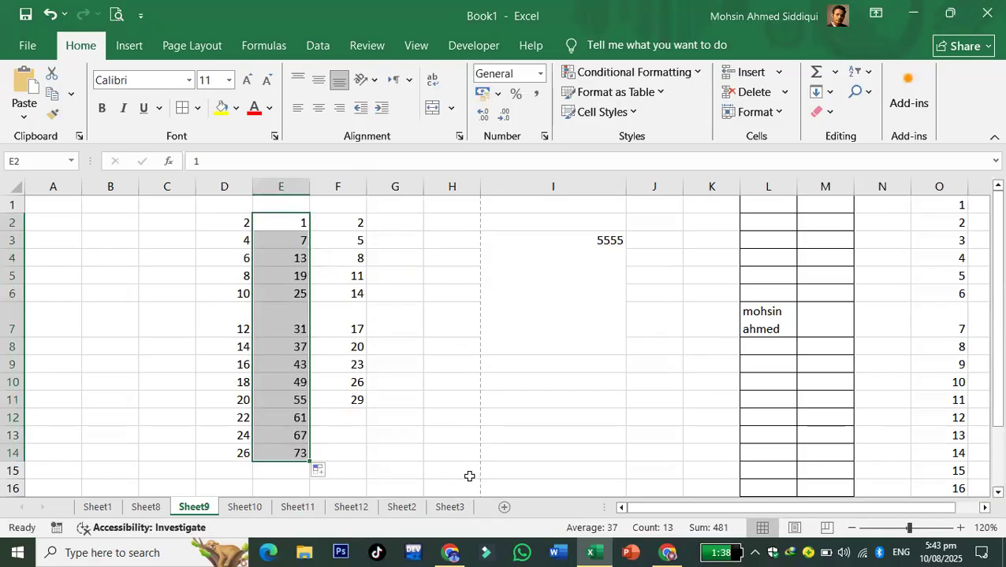
{"action": "left_click", "coordinate": [466, 400]}
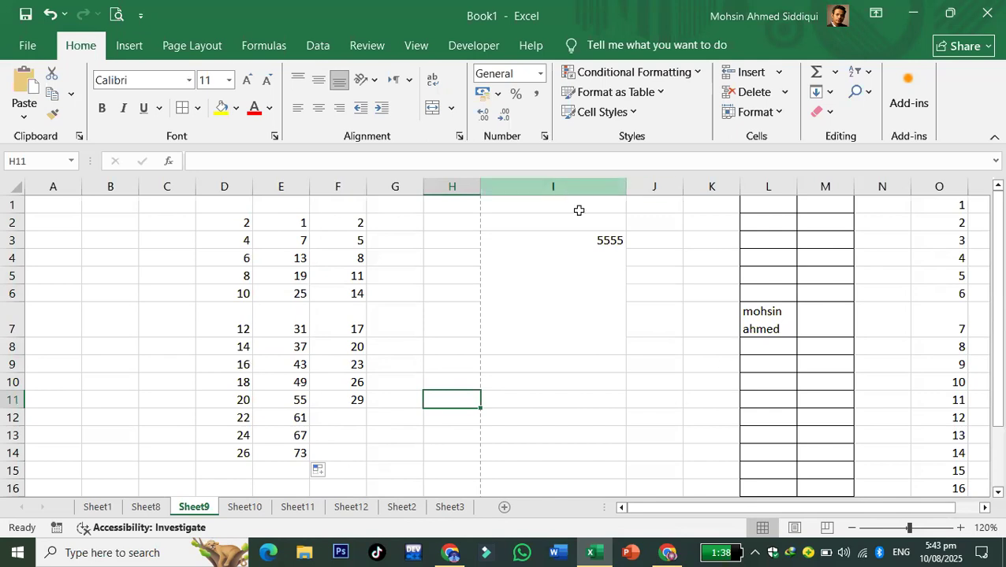
{"action": "left_click", "coordinate": [564, 255]}
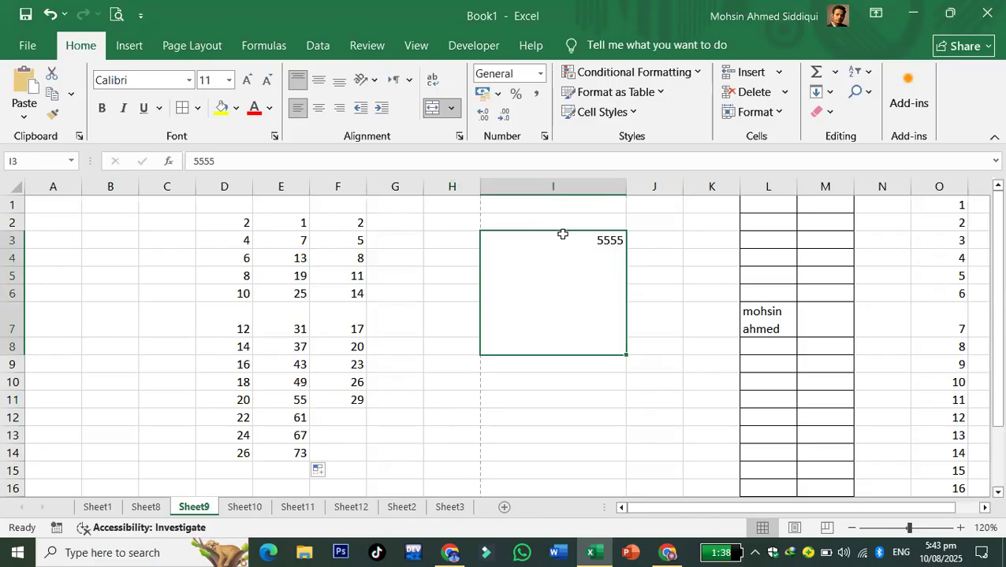
{"action": "left_click_drag", "start_coordinate": [557, 232], "coordinate": [576, 383]}
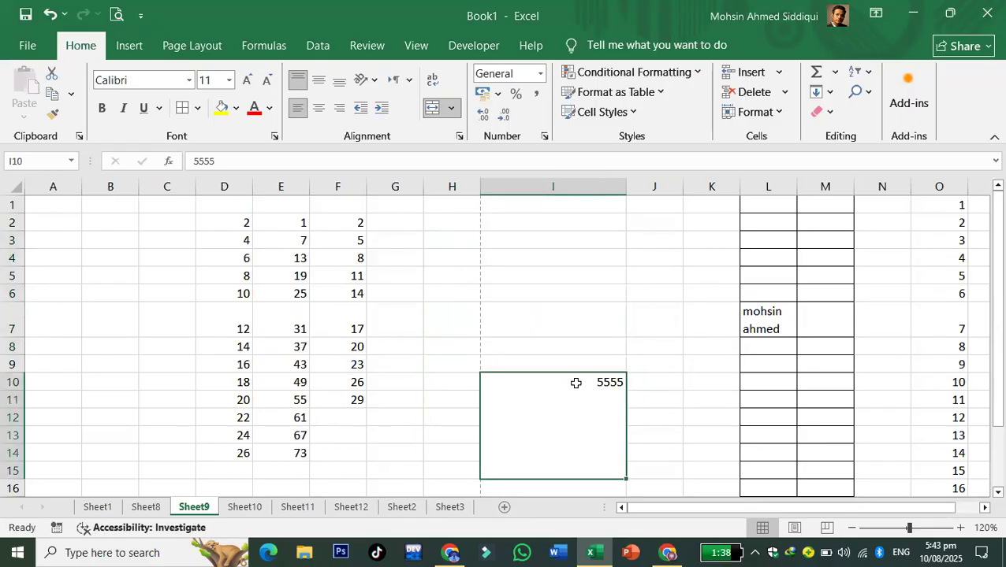
{"action": "left_click", "coordinate": [362, 223]}
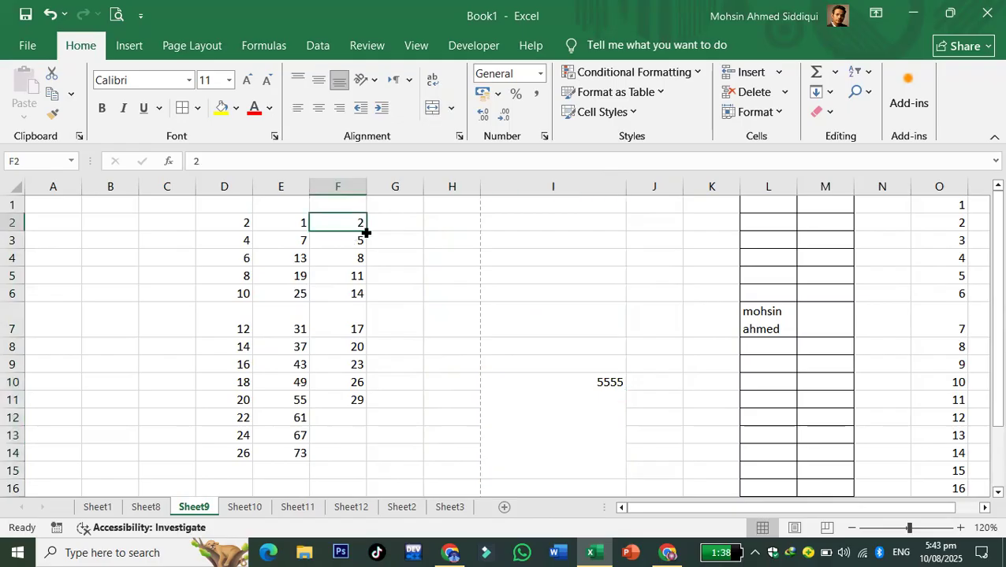
{"action": "left_click_drag", "start_coordinate": [366, 232], "coordinate": [388, 404]}
{"action": "left_click", "coordinate": [416, 359]}
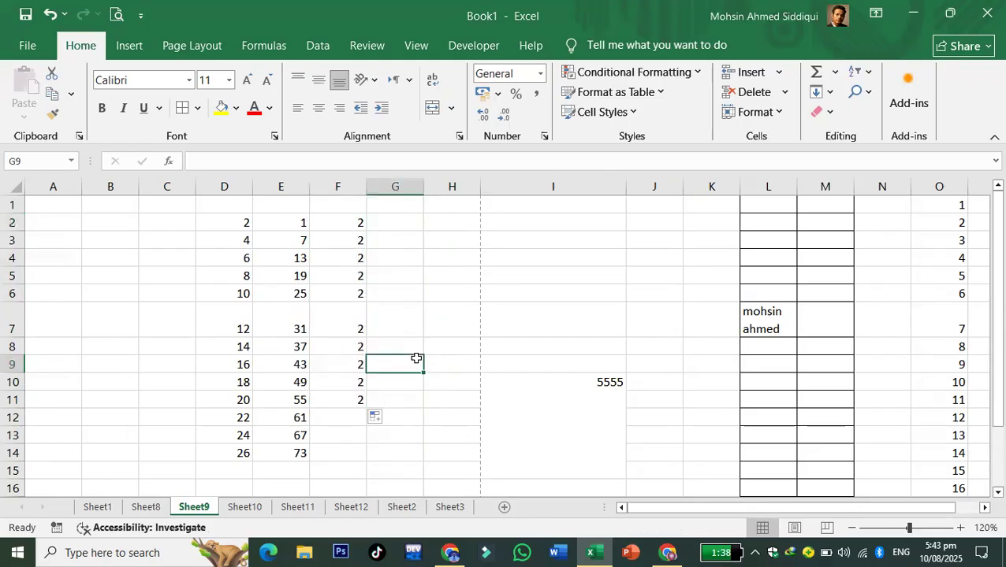
{"action": "left_click", "coordinate": [342, 223]}
{"action": "left_click", "coordinate": [451, 296]}
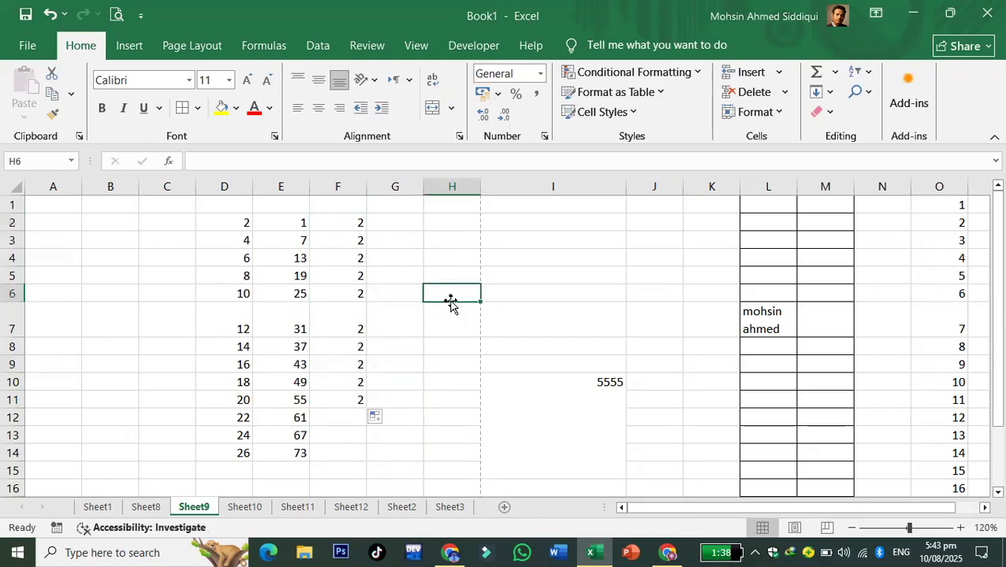
{"action": "left_click", "coordinate": [345, 223]}
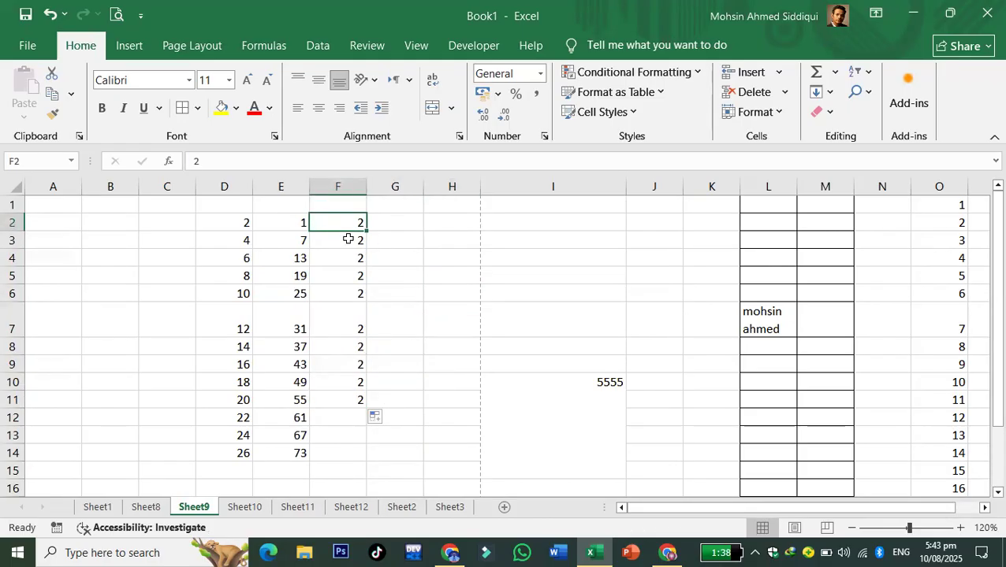
{"action": "left_click", "coordinate": [323, 257]}
{"action": "left_click_drag", "start_coordinate": [285, 222], "coordinate": [286, 238]}
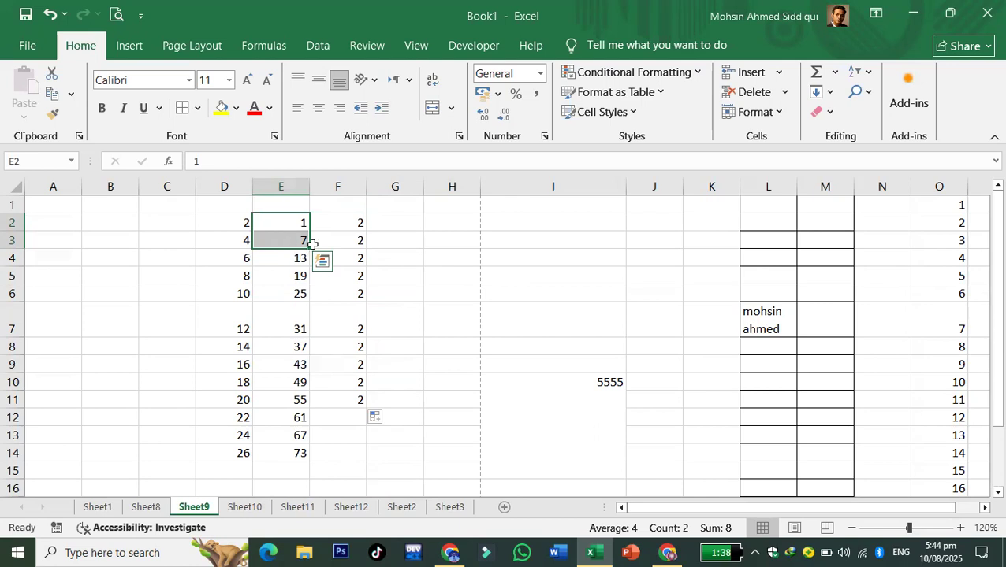
{"action": "left_click", "coordinate": [344, 307]}
{"action": "left_click_drag", "start_coordinate": [233, 221], "coordinate": [255, 251]}
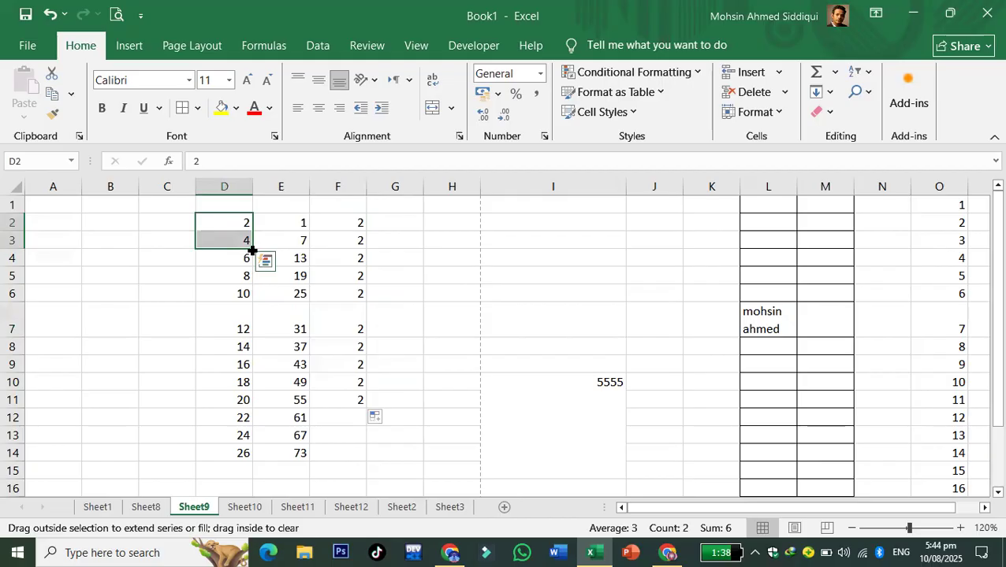
{"action": "left_click_drag", "start_coordinate": [252, 250], "coordinate": [254, 250]}
{"action": "key", "text": "Left"}
{"action": "key", "text": "Left"}
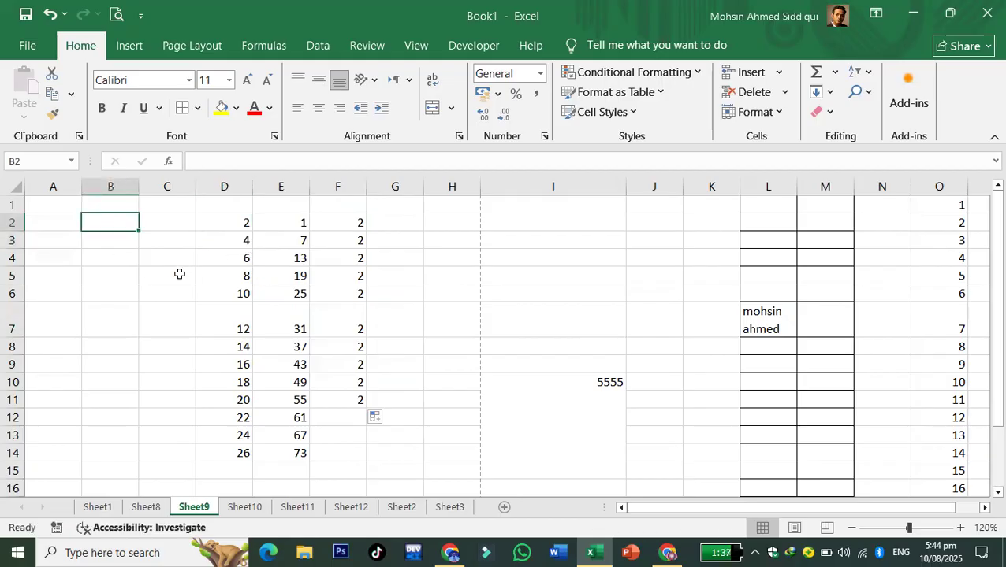
- Fill B2:B15 with 1 to 14 from a 1, 2 starting pair
{"action": "type", "text": "1"}
{"action": "key", "text": "Return"}
{"action": "type", "text": "2"}
{"action": "left_click", "coordinate": [178, 273]}
{"action": "left_click_drag", "start_coordinate": [83, 226], "coordinate": [148, 471]}
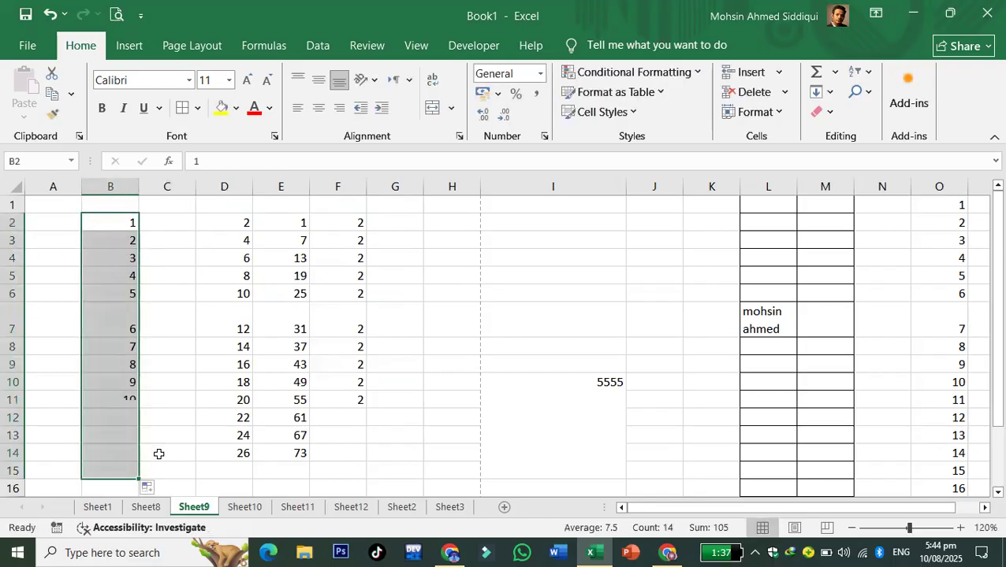
{"action": "left_click", "coordinate": [167, 379]}
- Copy the 1 and 2 in B2:B3 across rows 2–3 through column H
{"action": "left_click_drag", "start_coordinate": [116, 223], "coordinate": [137, 249]}
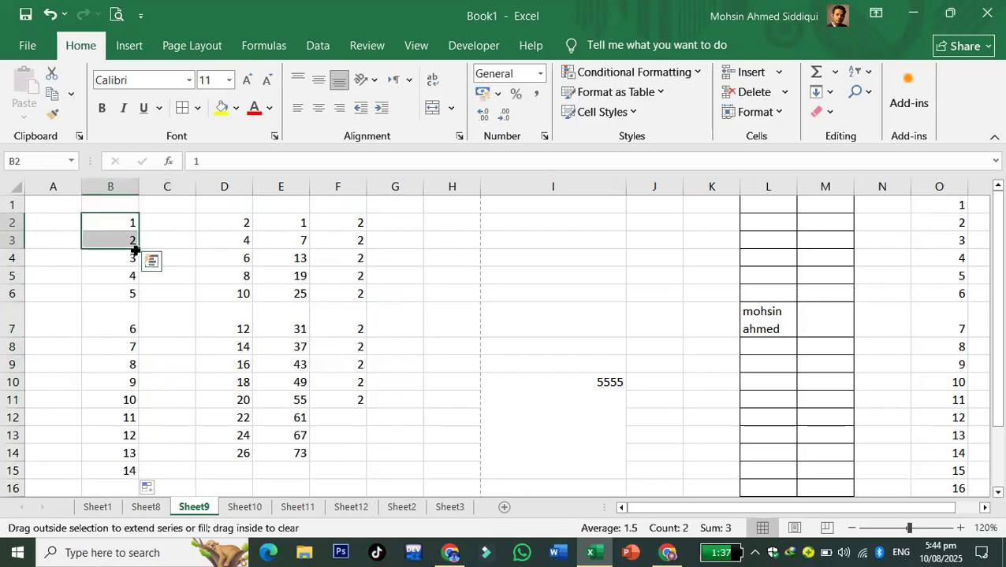
{"action": "left_click_drag", "start_coordinate": [134, 251], "coordinate": [133, 250]}
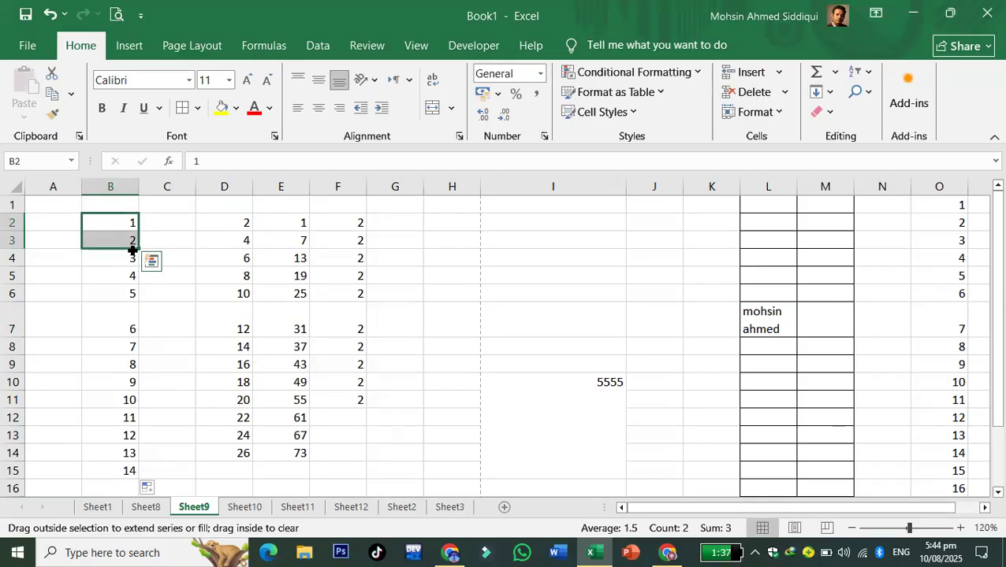
{"action": "left_click_drag", "start_coordinate": [132, 251], "coordinate": [505, 244]}
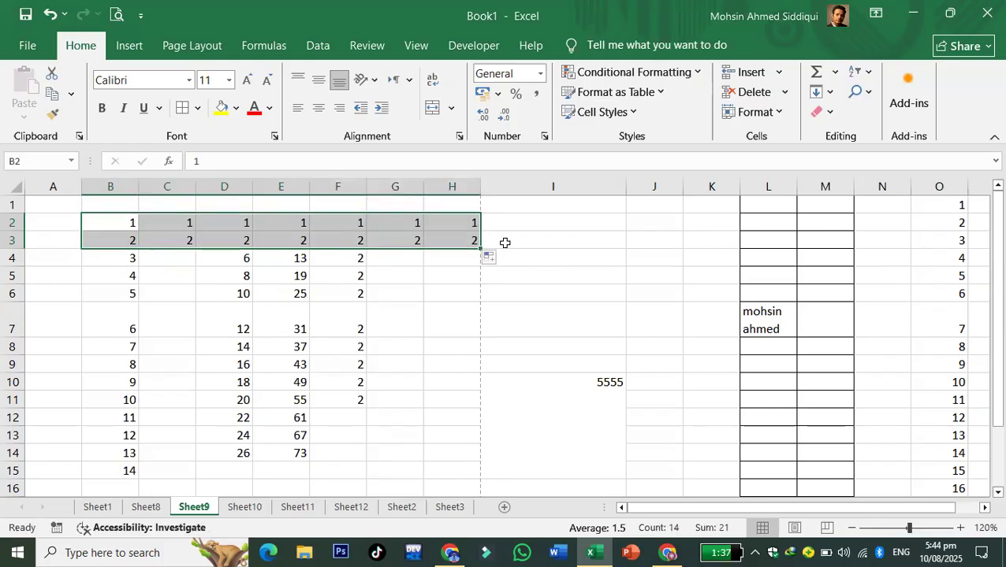
{"action": "left_click", "coordinate": [492, 305]}
{"action": "left_click_drag", "start_coordinate": [130, 223], "coordinate": [133, 238]}
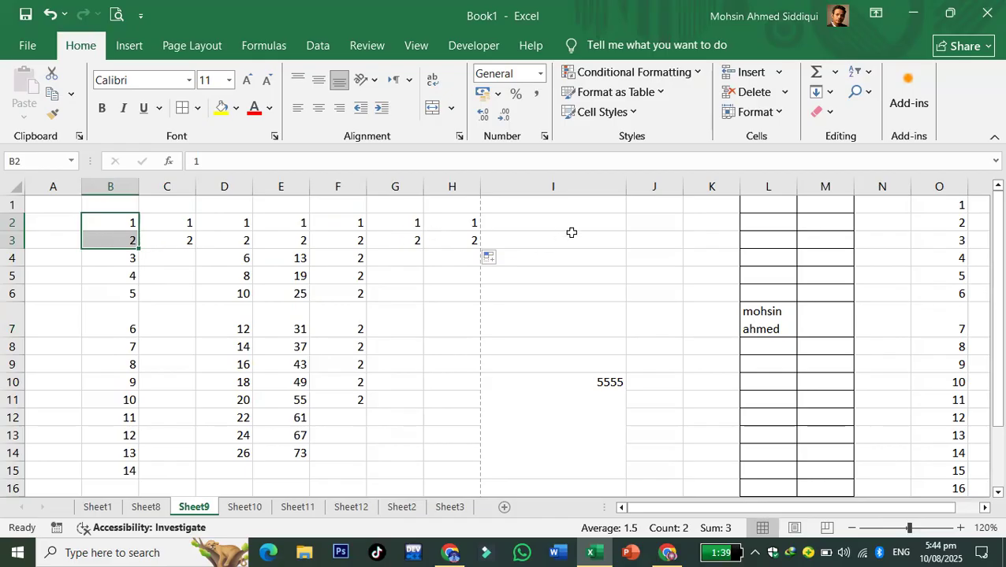
{"action": "left_click", "coordinate": [635, 237]}
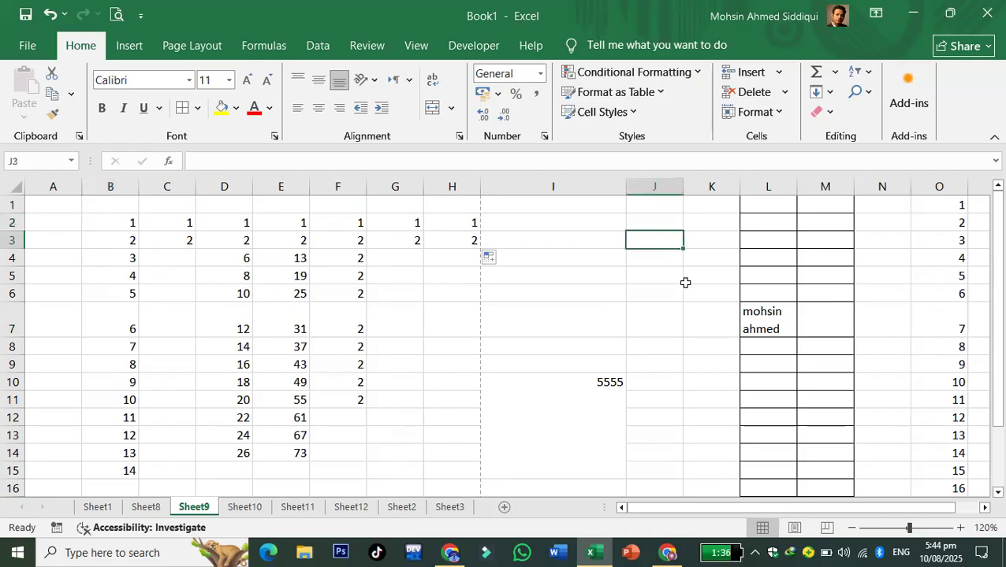
- Type three first names into J3, J4 and J5, fixing a typo in J4
{"action": "type", "text": "mohsin"}
{"action": "left_click", "coordinate": [685, 282]}
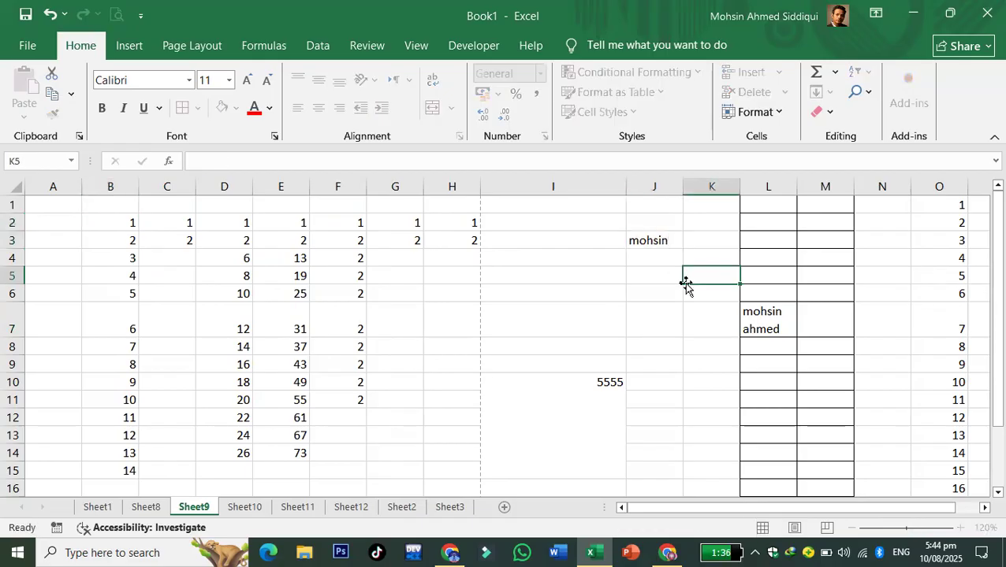
{"action": "left_click", "coordinate": [651, 254]}
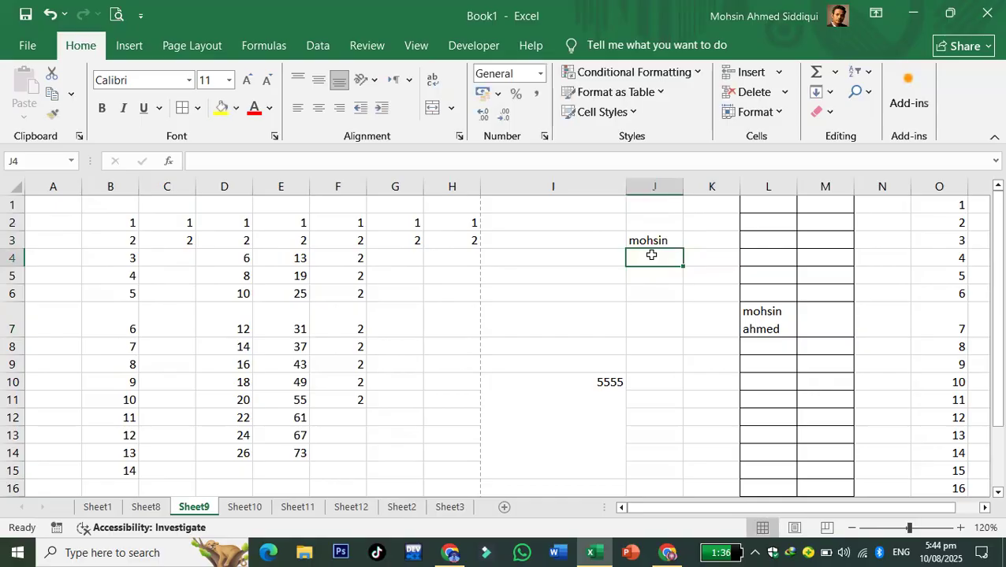
{"action": "type", "text": "rfai"}
{"action": "key", "text": "BackSpace"}
{"action": "key", "text": "BackSpace"}
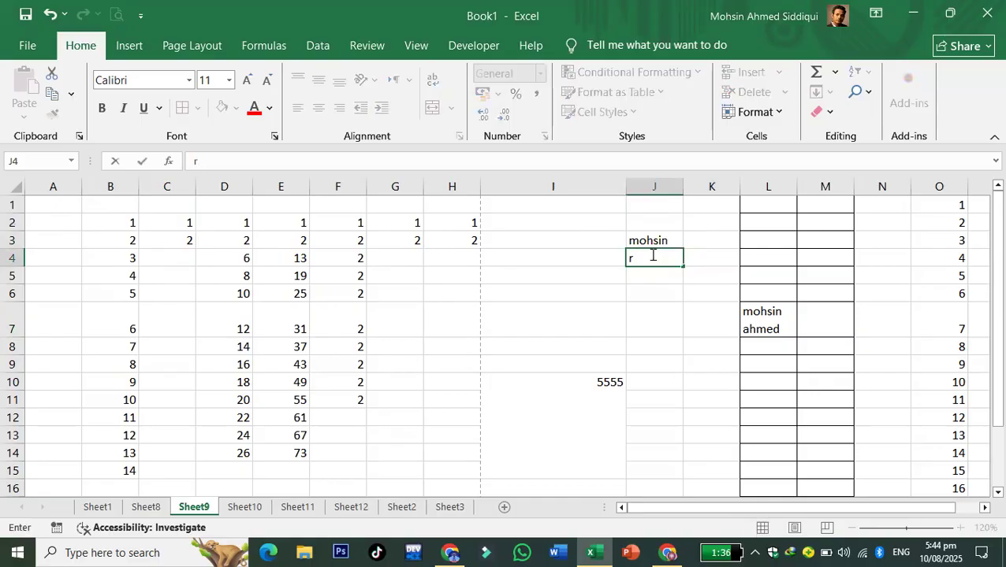
{"action": "type", "text": "afia"}
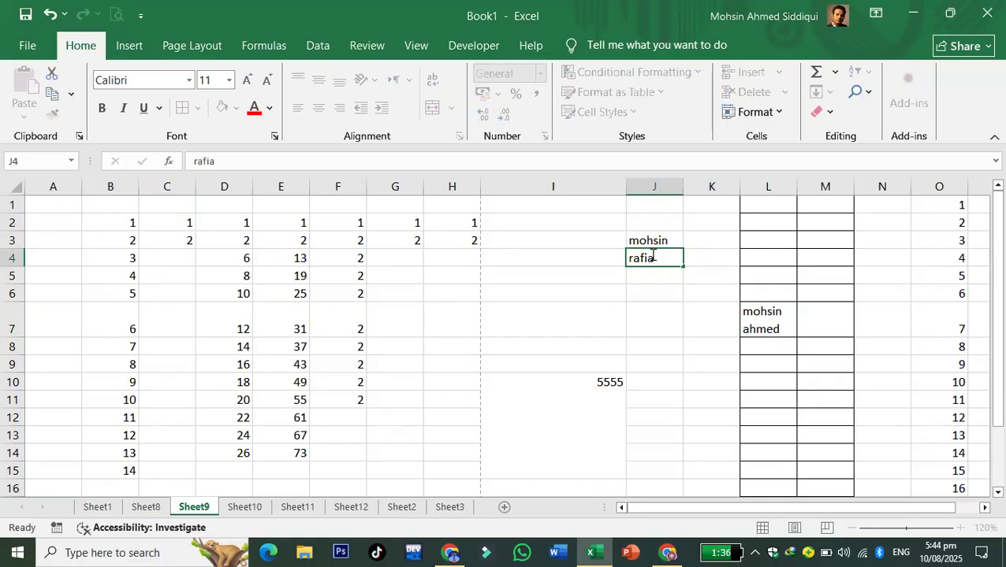
{"action": "key", "text": "Return"}
{"action": "type", "text": "marhama"}
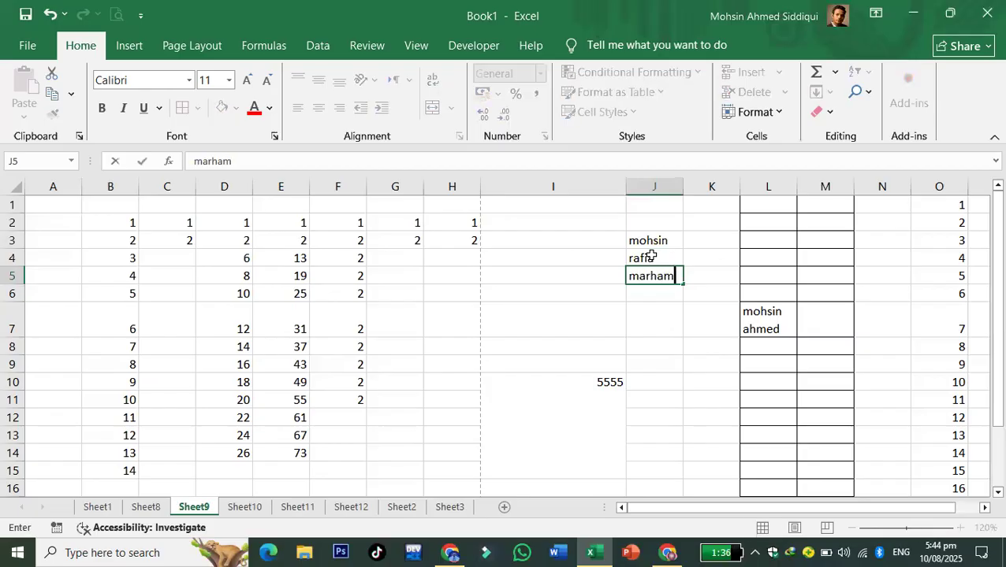
{"action": "left_click", "coordinate": [605, 337]}
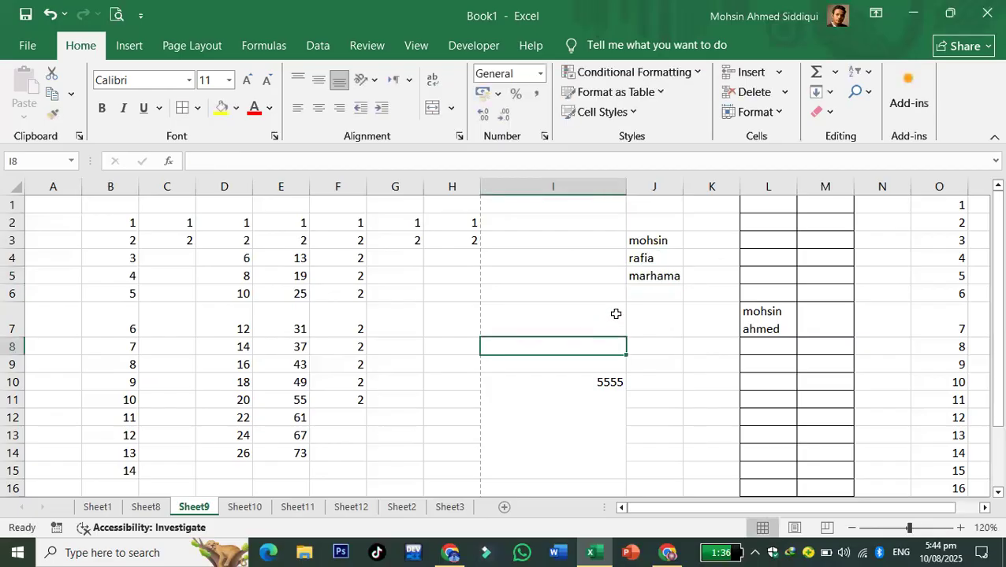
- Repeat the three names in order down column J to J15
{"action": "left_click_drag", "start_coordinate": [653, 236], "coordinate": [683, 286]}
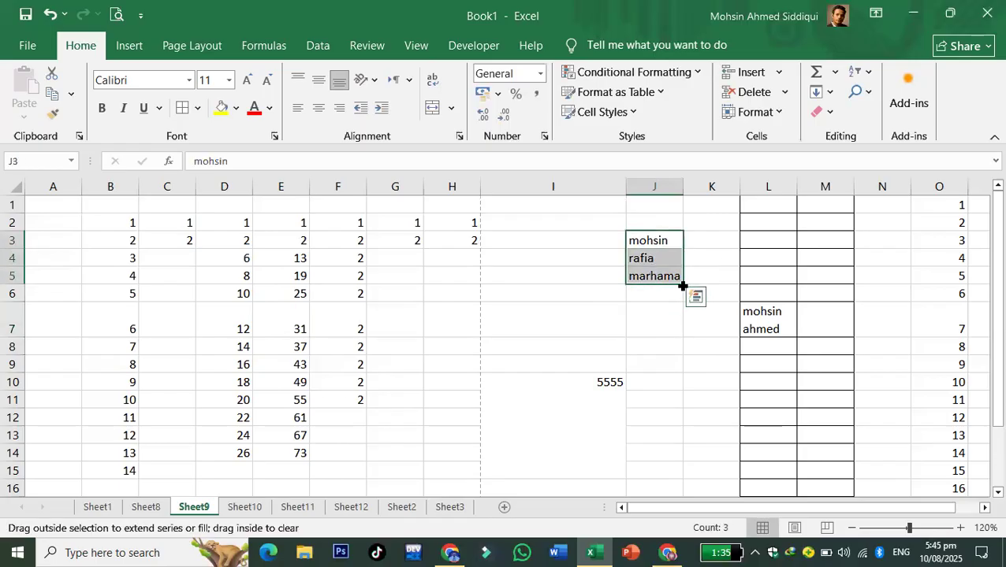
{"action": "left_click_drag", "start_coordinate": [683, 286], "coordinate": [682, 473]}
{"action": "left_click", "coordinate": [552, 348]}
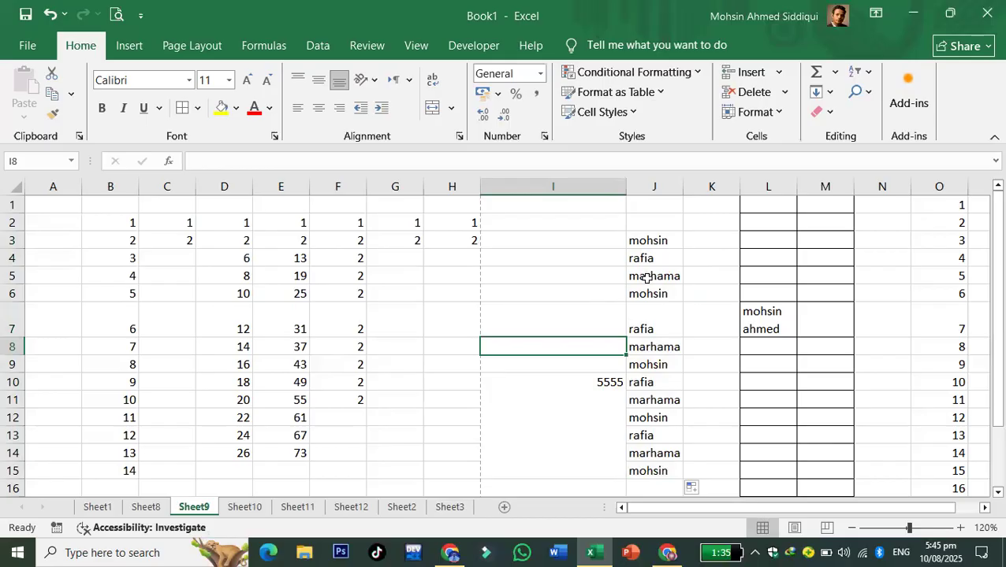
{"action": "left_click_drag", "start_coordinate": [657, 242], "coordinate": [678, 471]}
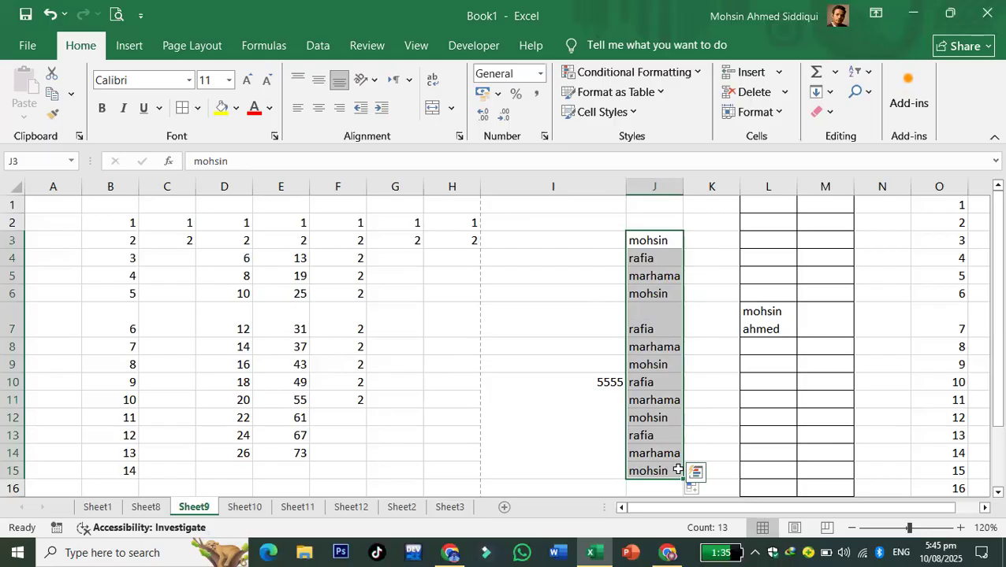
- Clear the names and fill J3:J14 with months jan through dec from jan, feb
{"action": "key", "text": "Delete"}
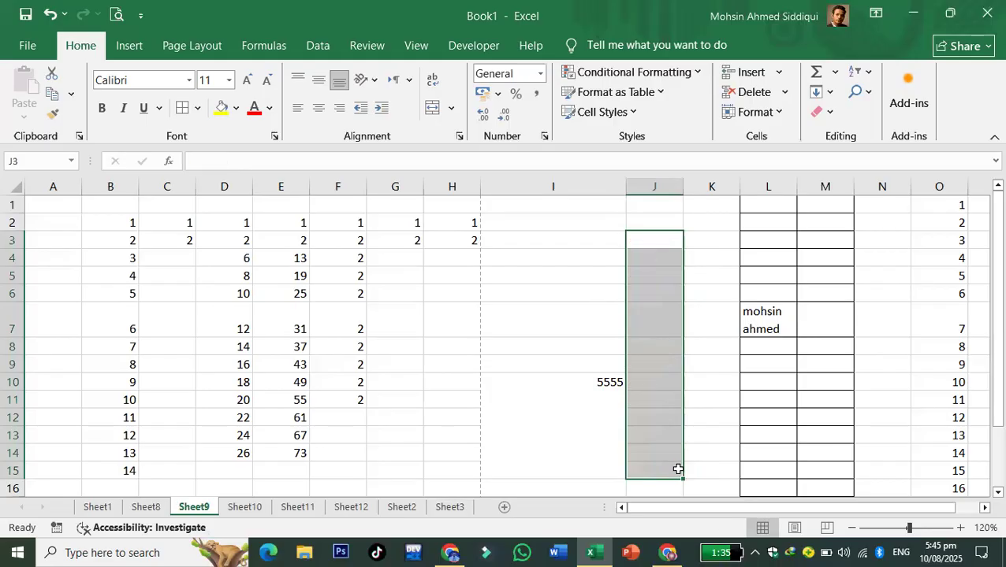
{"action": "left_click", "coordinate": [644, 245]}
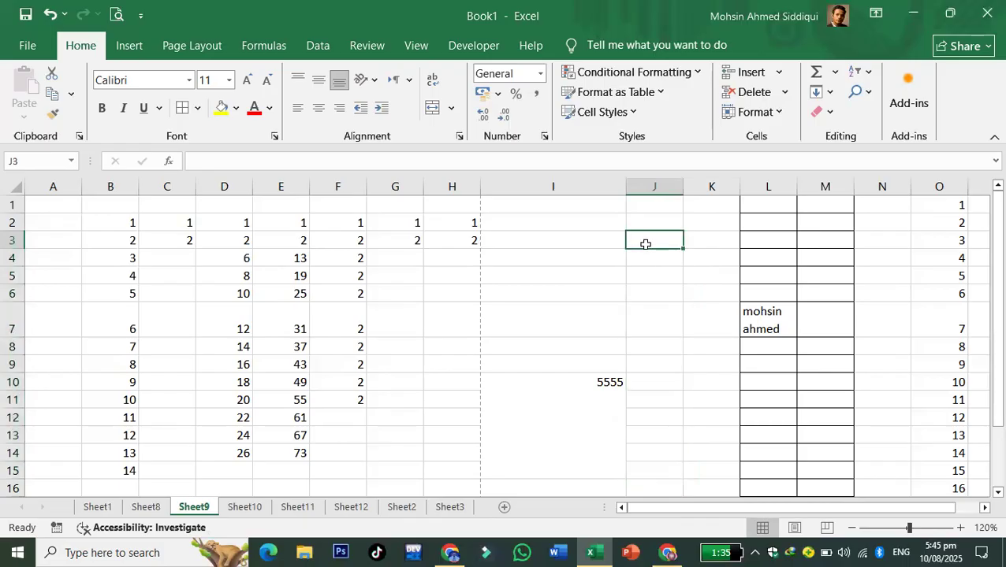
{"action": "type", "text": "jan"}
{"action": "key", "text": "Return"}
{"action": "type", "text": "f"}
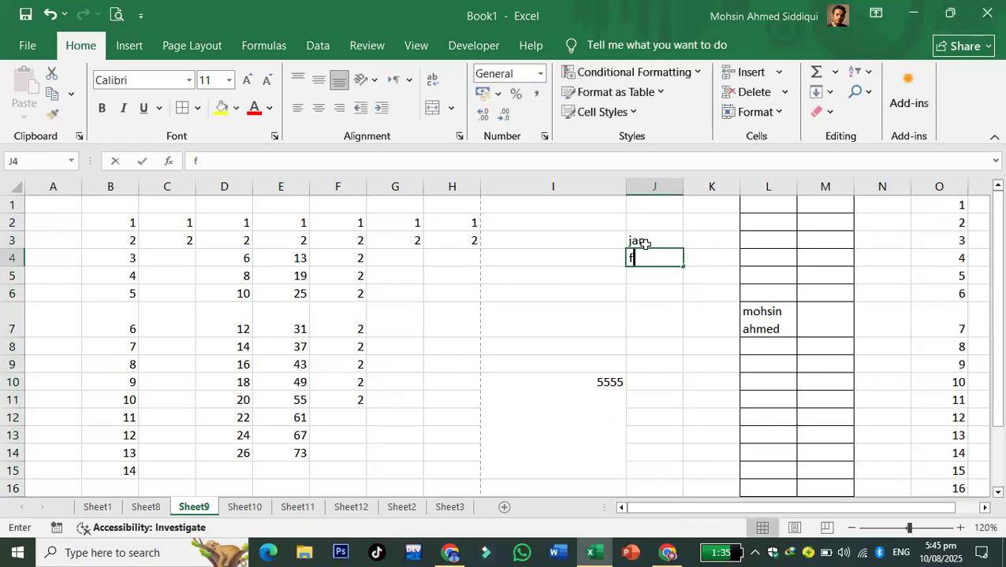
{"action": "type", "text": "eb"}
{"action": "key", "text": "Return"}
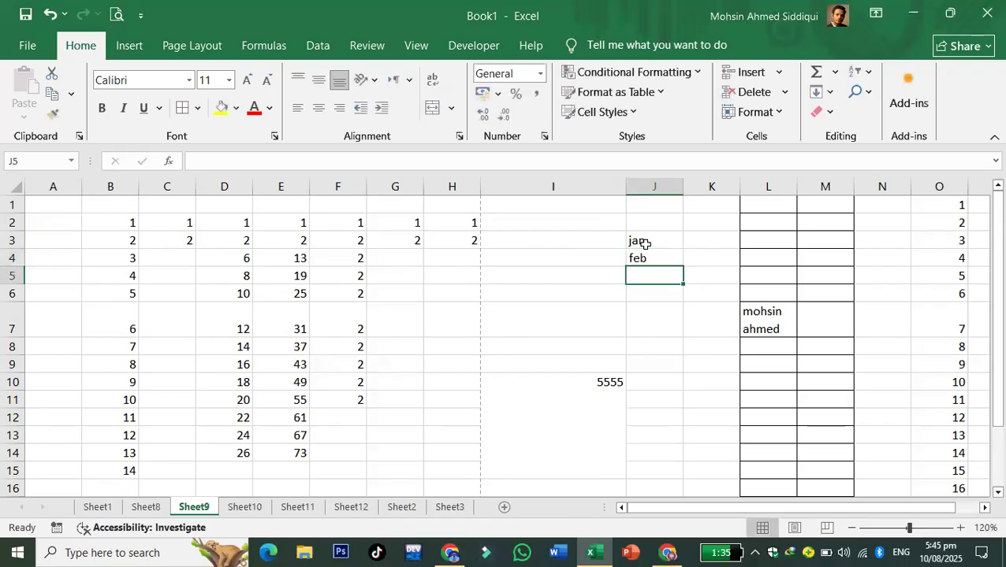
{"action": "left_click_drag", "start_coordinate": [645, 245], "coordinate": [673, 454]}
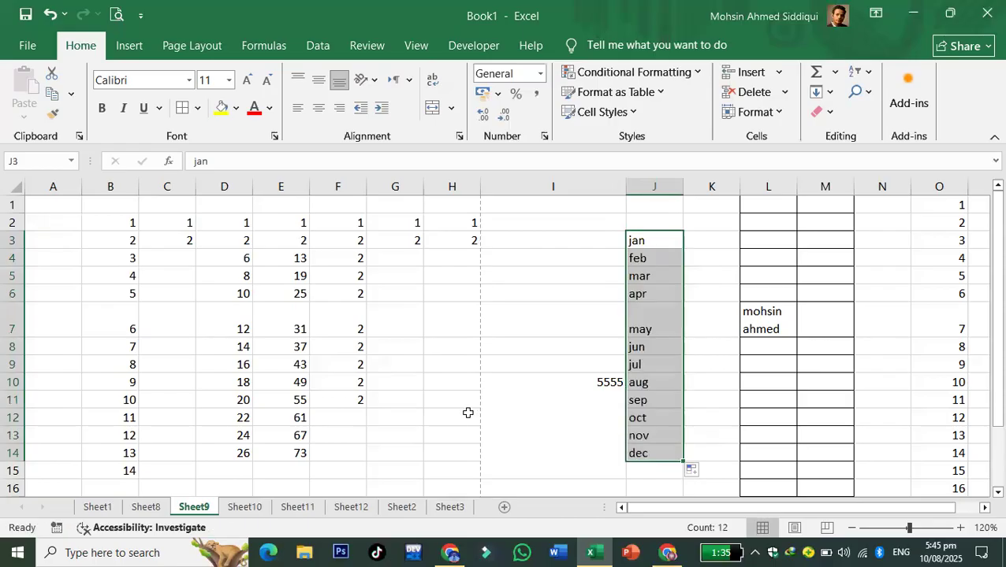
- Enter mon and wed in K3:K4 and fill every-other weekdays down to K13
{"action": "left_click", "coordinate": [724, 240]}
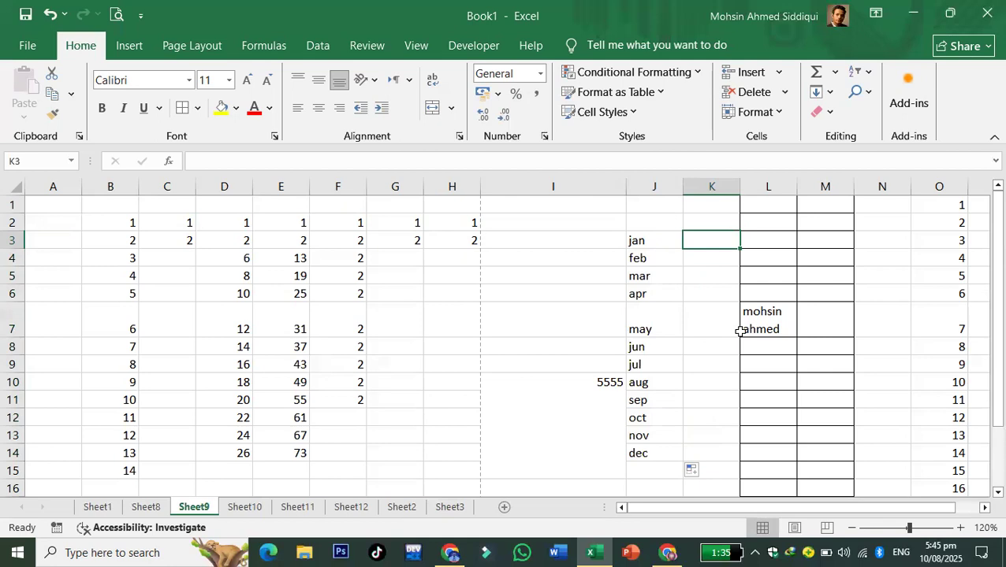
{"action": "type", "text": "mon"}
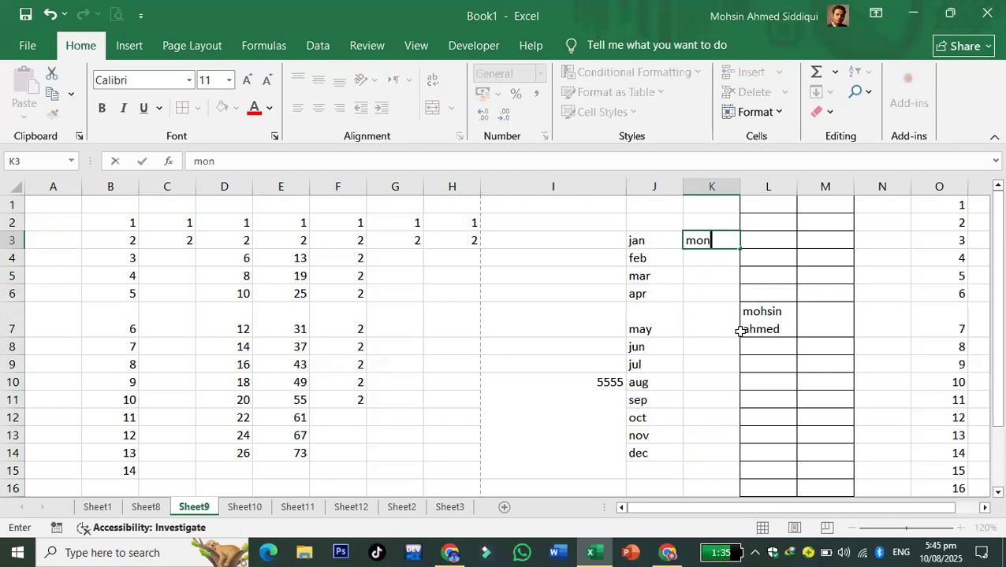
{"action": "key", "text": "Return"}
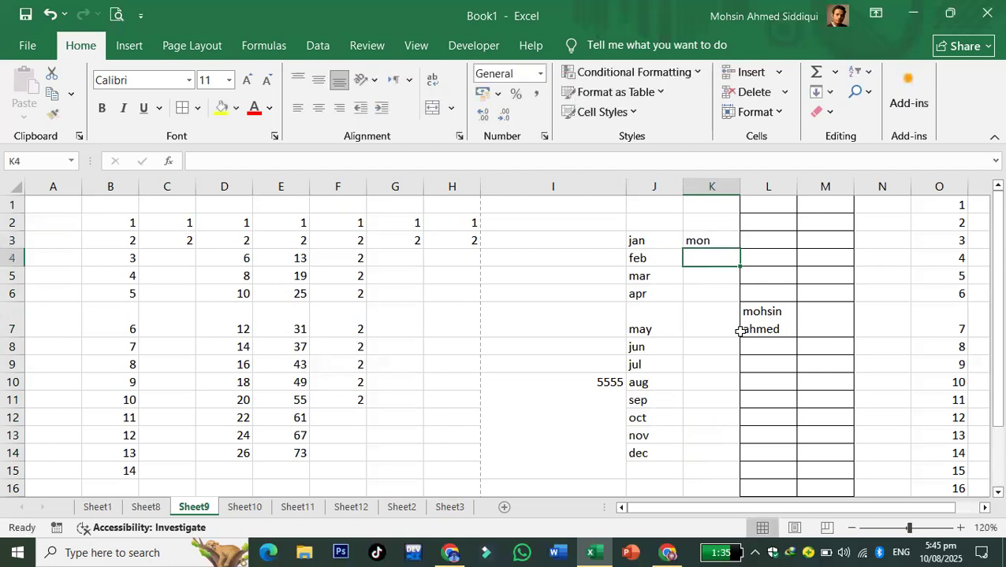
{"action": "type", "text": "wed"}
{"action": "key", "text": "Return"}
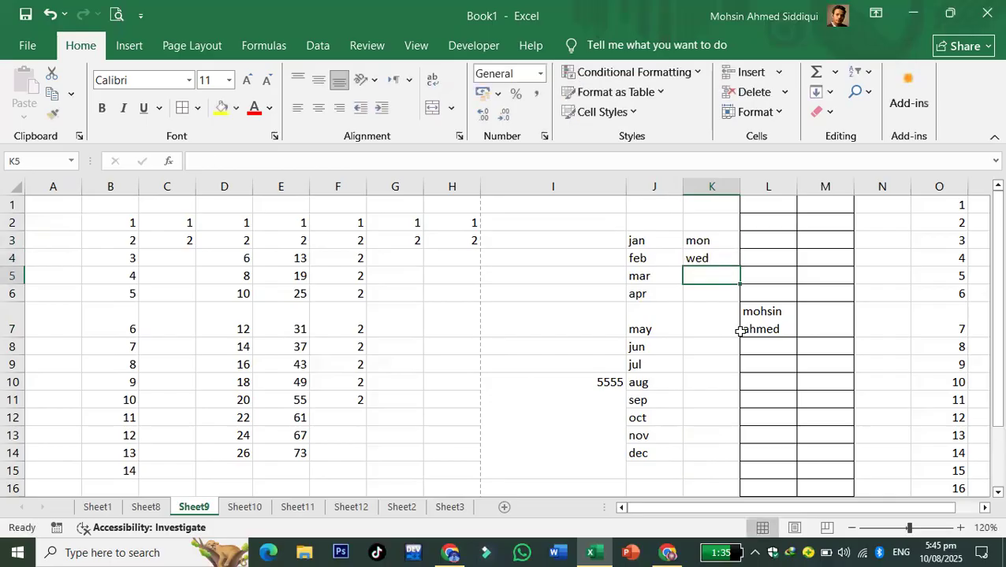
{"action": "left_click_drag", "start_coordinate": [705, 247], "coordinate": [731, 435]}
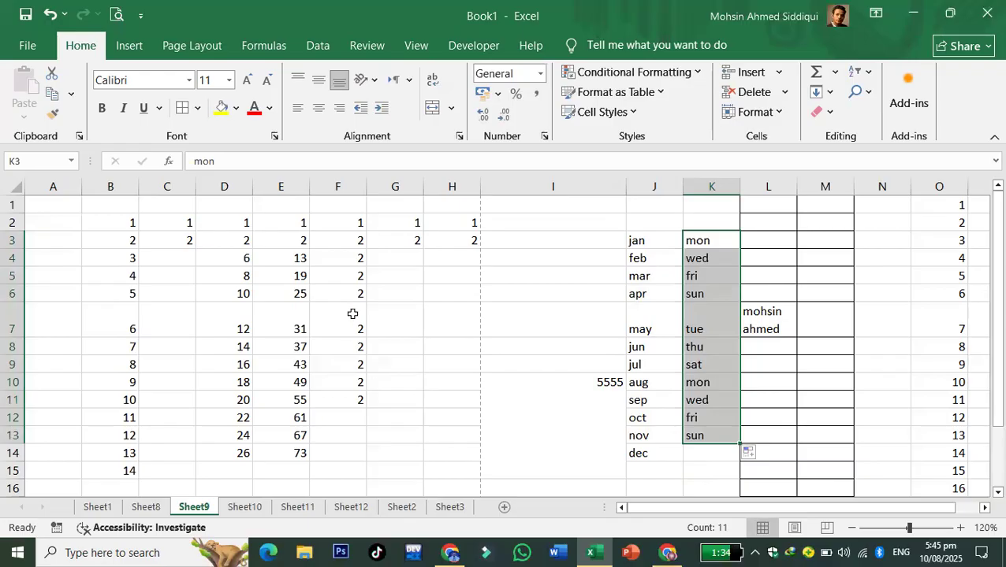
{"action": "left_click", "coordinate": [581, 351]}
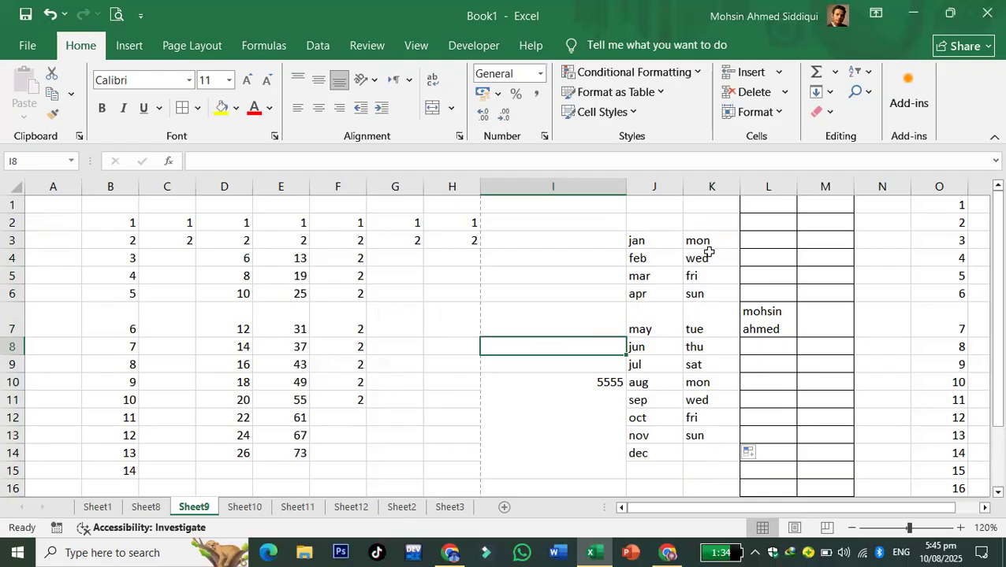
{"action": "left_click", "coordinate": [732, 328]}
{"action": "left_click", "coordinate": [526, 362]}
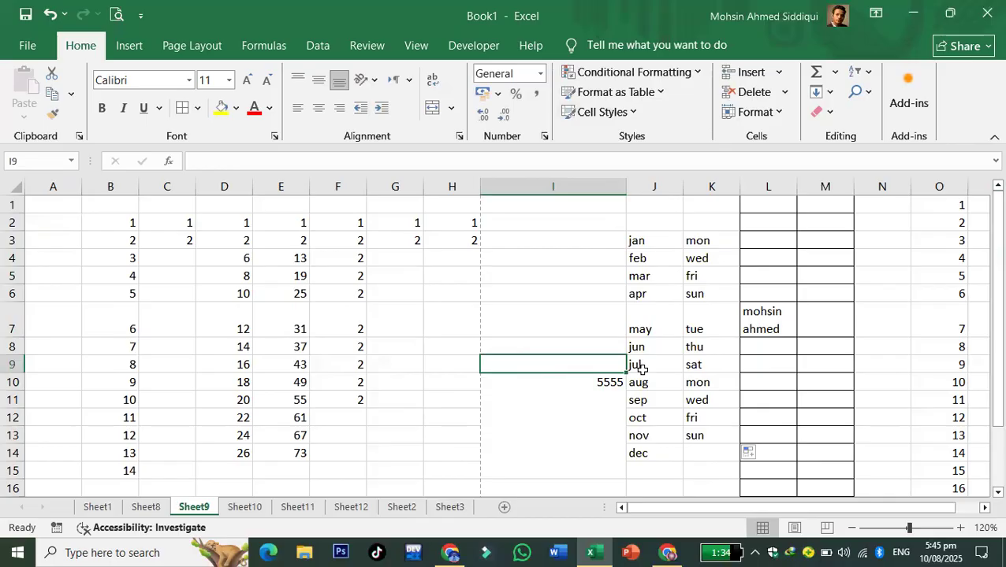
{"action": "left_click", "coordinate": [338, 187]}
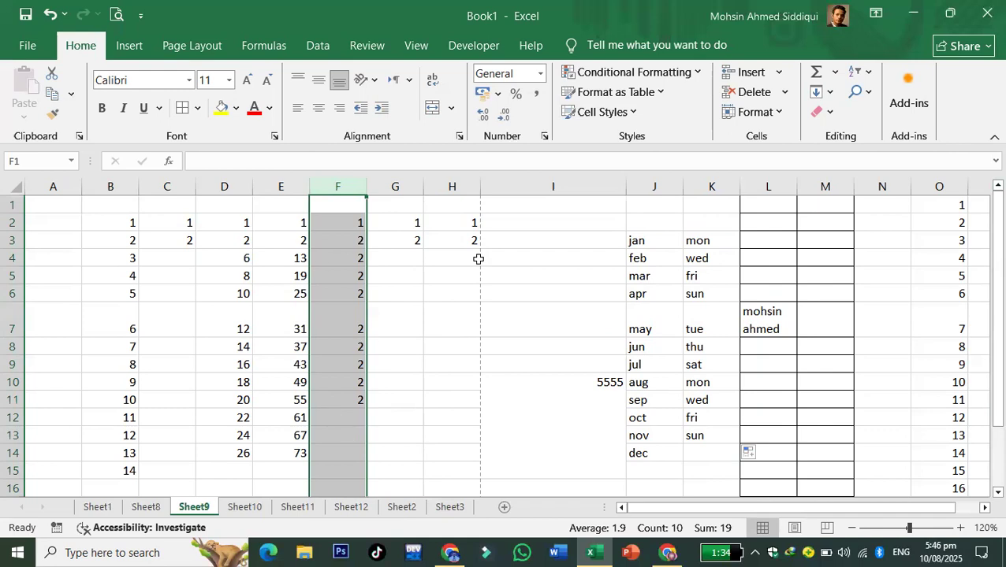
- Try Number, Currency and Accounting formats on column F, viewing the accounting currency symbols
{"action": "left_click", "coordinate": [542, 75]}
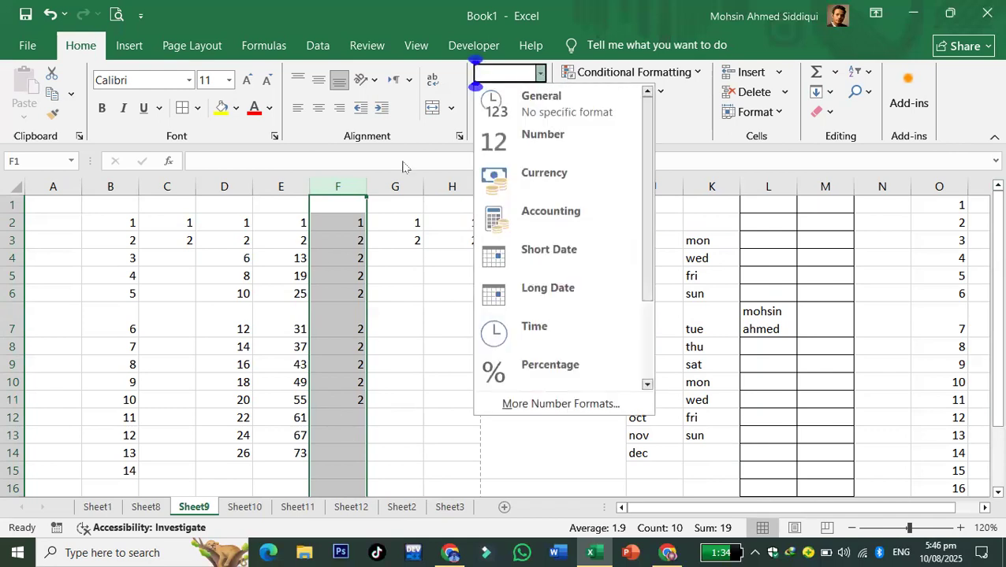
{"action": "left_click", "coordinate": [547, 151]}
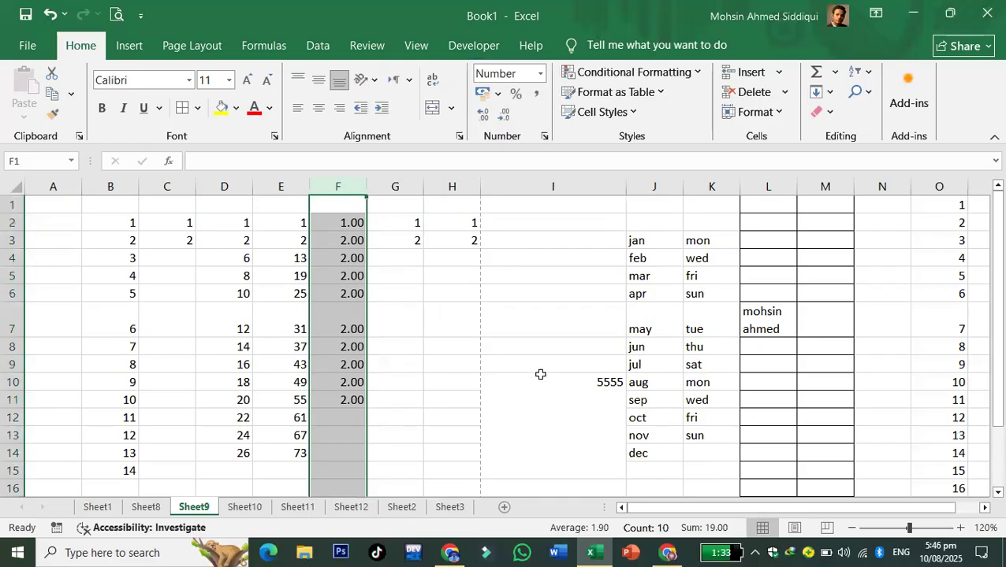
{"action": "left_click", "coordinate": [540, 73]}
{"action": "left_click", "coordinate": [532, 213]}
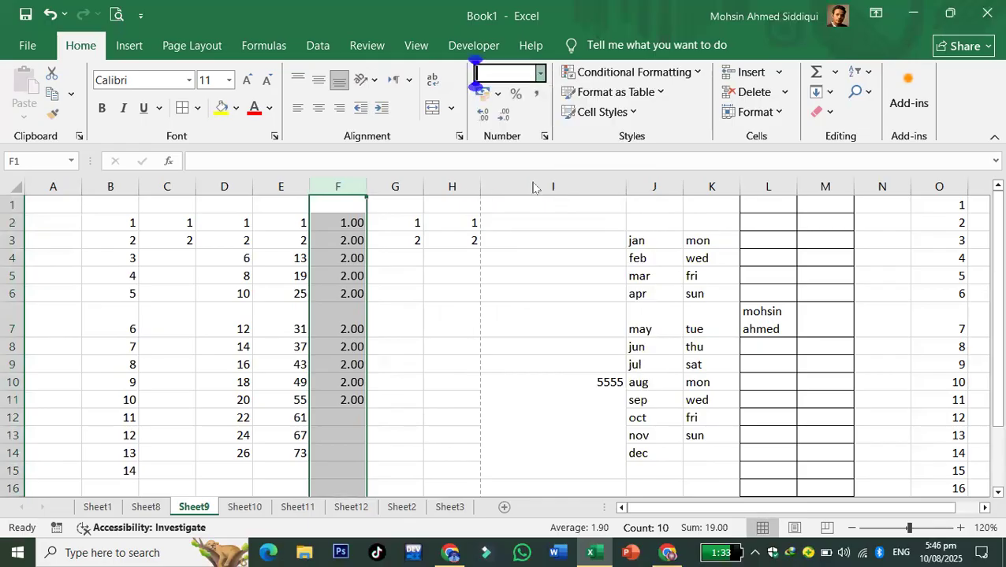
{"action": "left_click", "coordinate": [539, 73]}
{"action": "left_click", "coordinate": [548, 209]}
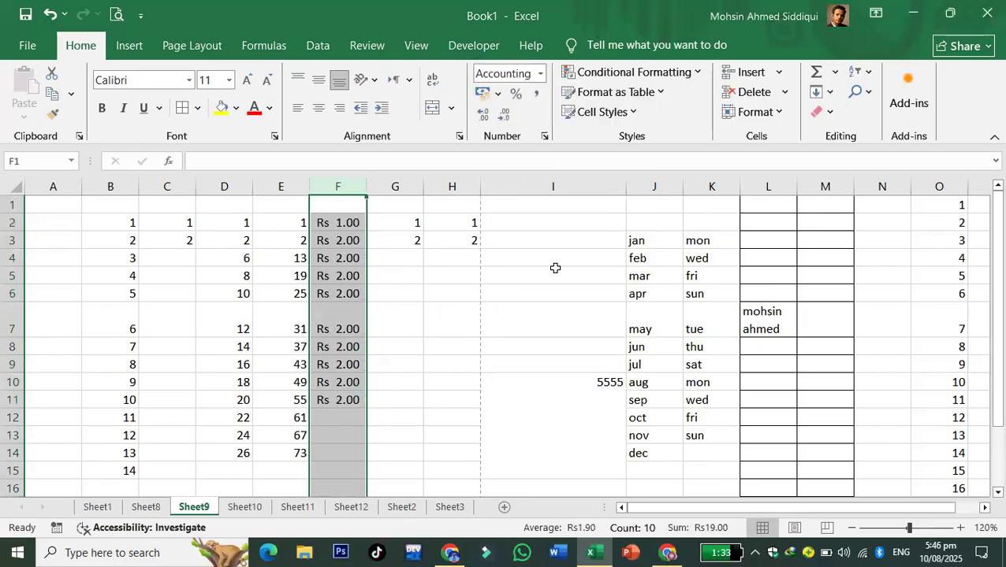
{"action": "left_click", "coordinate": [534, 73]}
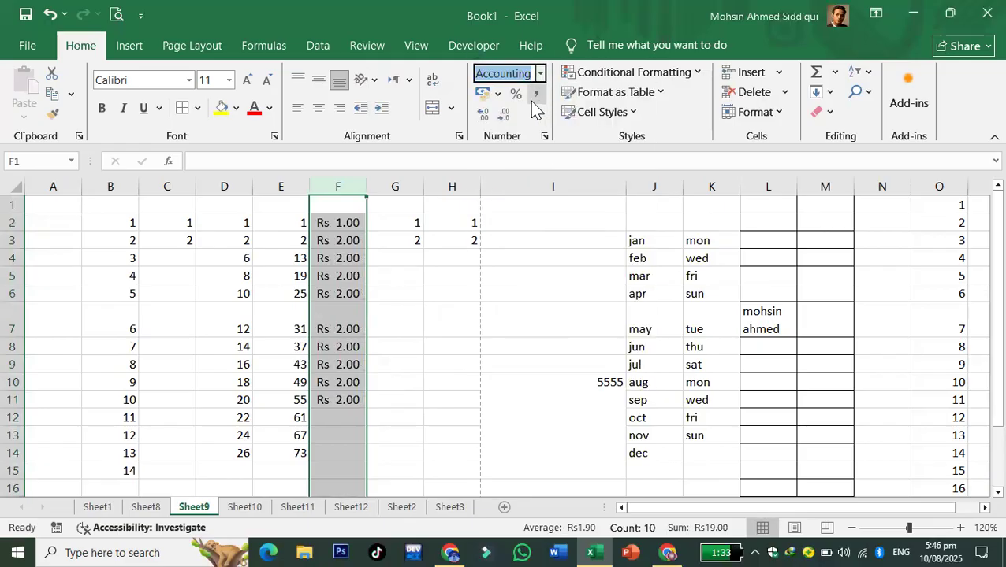
{"action": "left_click", "coordinate": [498, 94]}
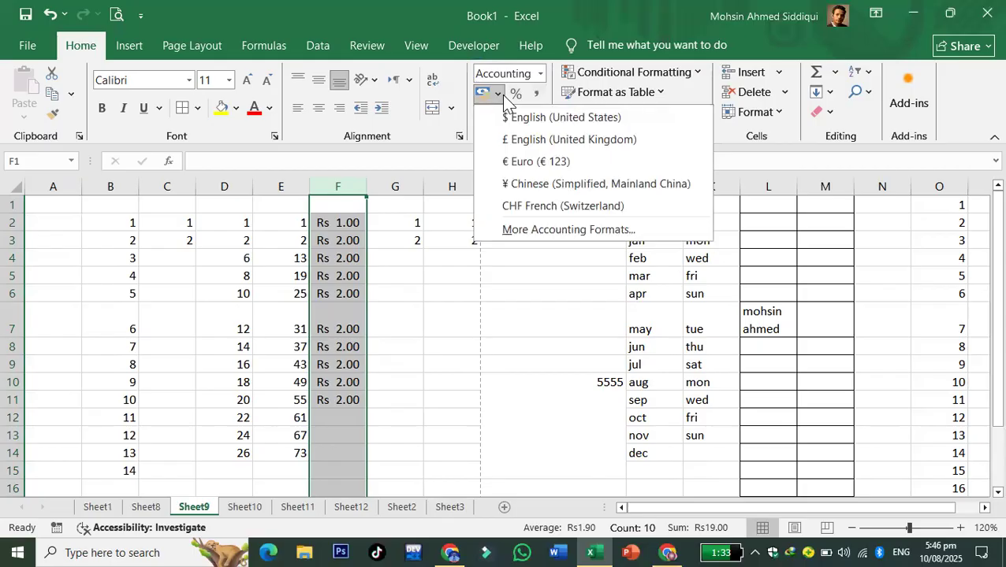
{"action": "left_click", "coordinate": [504, 101]}
- Try Short Date, Long Date and Time on column F, settling on Long Date
{"action": "left_click", "coordinate": [540, 73]}
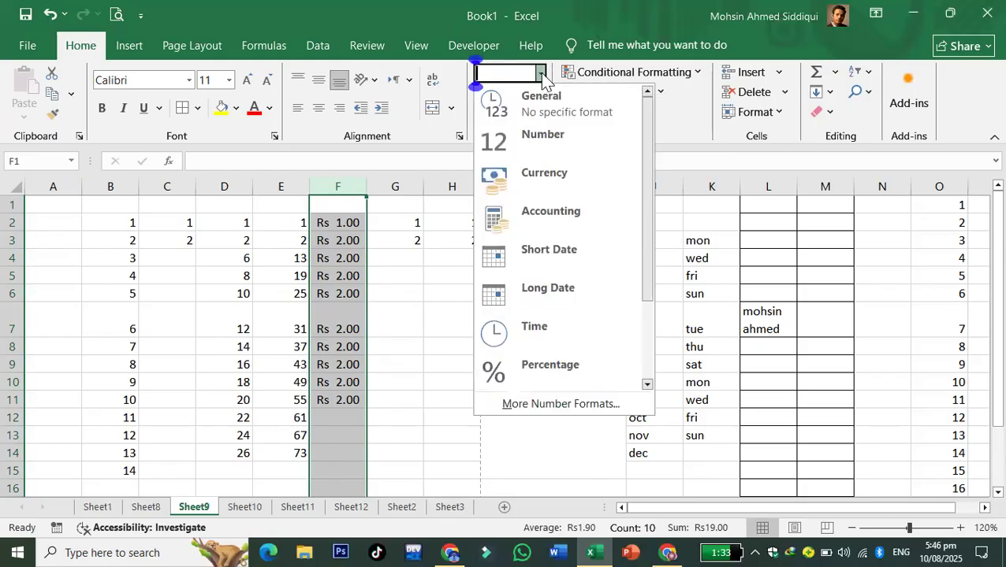
{"action": "left_click", "coordinate": [567, 263]}
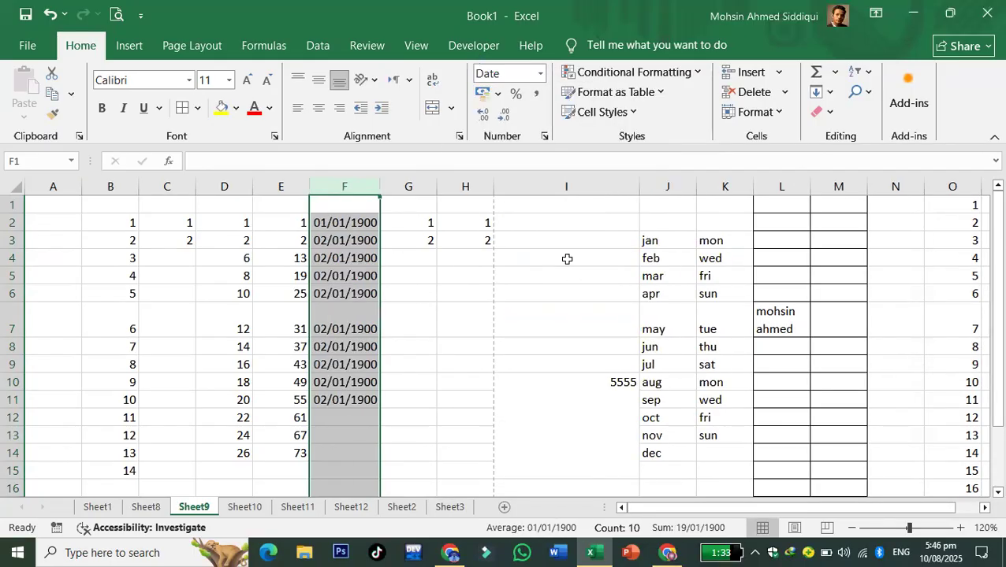
{"action": "left_click", "coordinate": [540, 73]}
{"action": "left_click", "coordinate": [548, 288]}
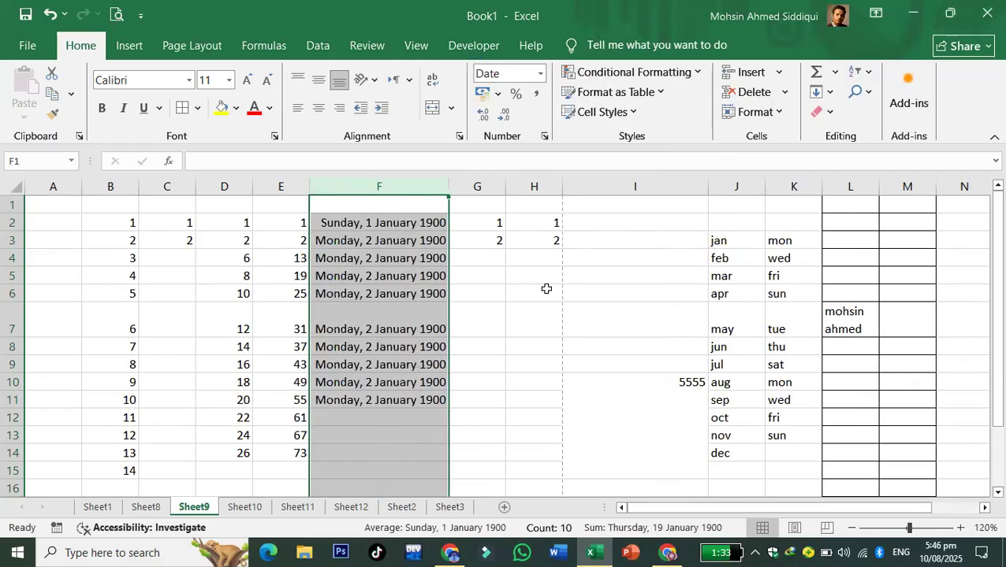
{"action": "left_click", "coordinate": [540, 73]}
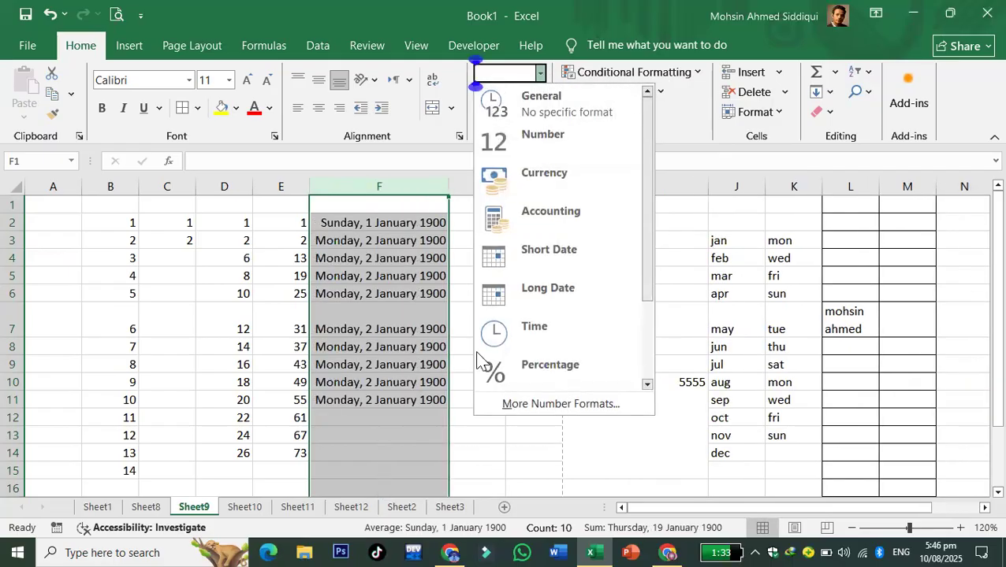
{"action": "left_click", "coordinate": [591, 334]}
{"action": "left_click", "coordinate": [540, 73]}
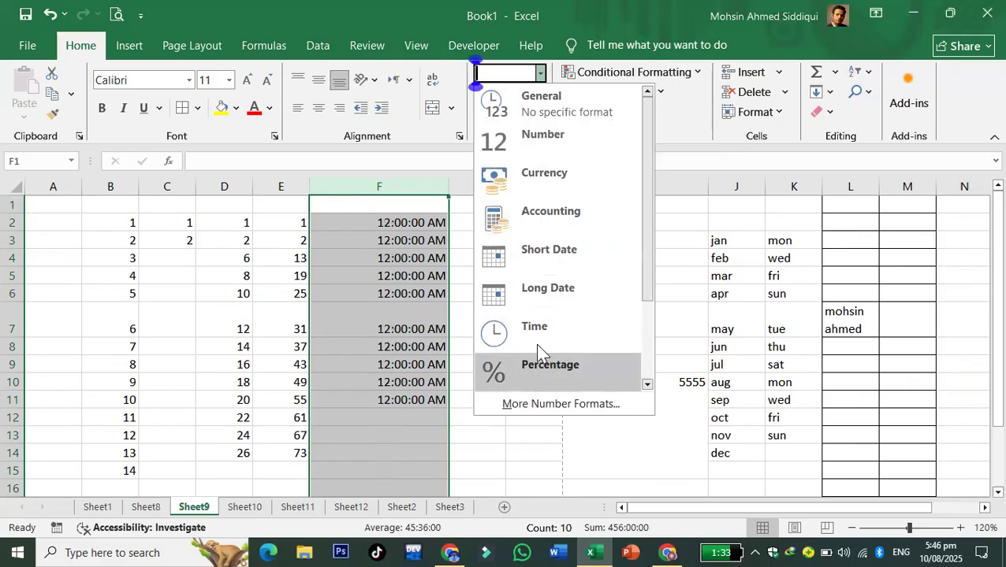
{"action": "left_click", "coordinate": [562, 300]}
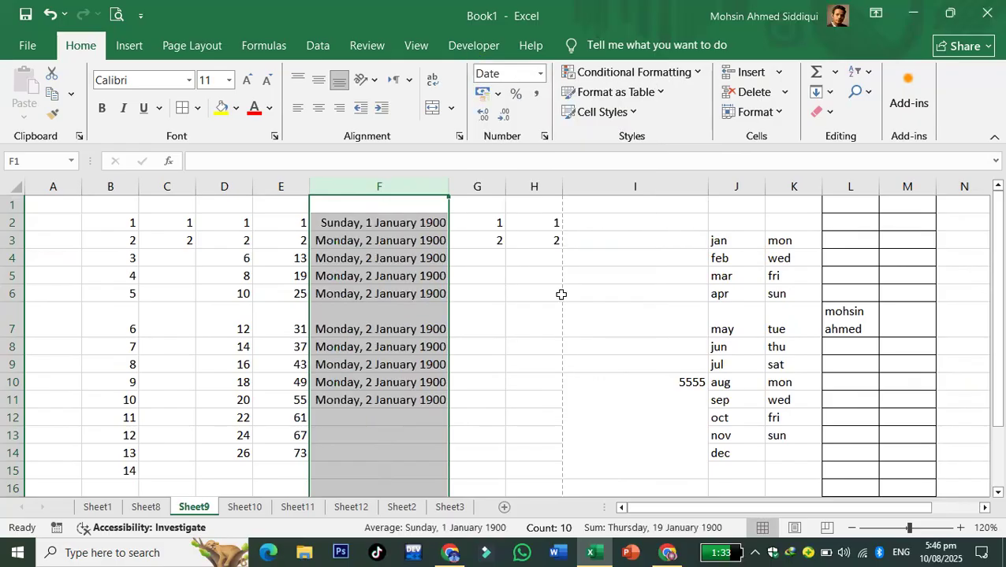
{"action": "left_click", "coordinate": [383, 240]}
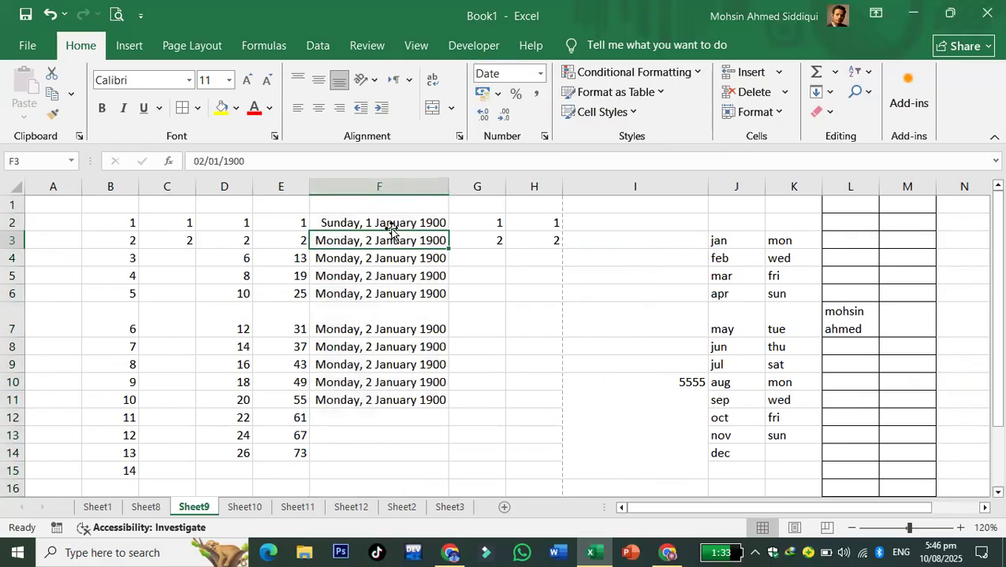
{"action": "double_click", "coordinate": [394, 223]}
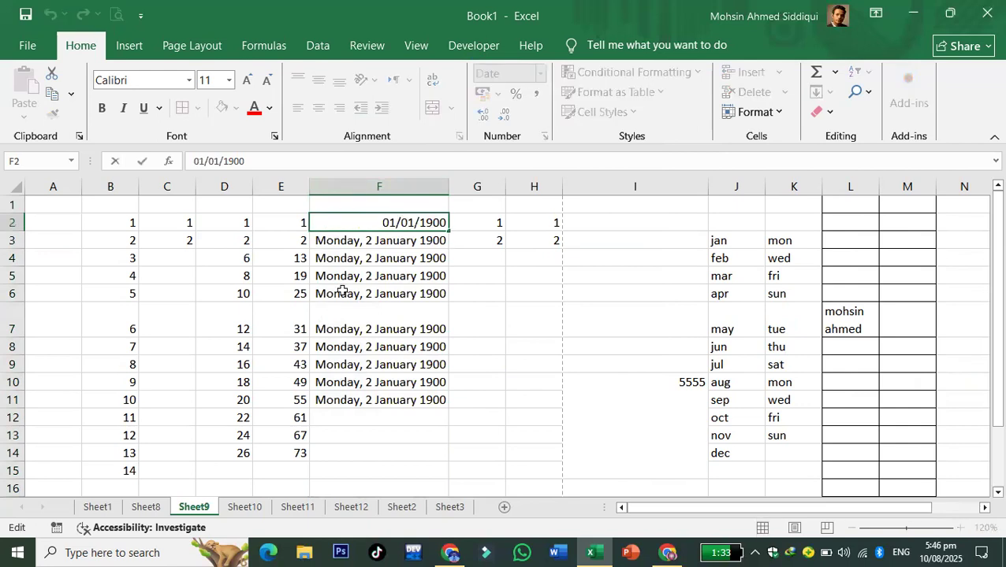
- Edit F2's date from 01/01/1900 to 10/08/2025, shown as Sunday, 10 August 2025
{"action": "left_click", "coordinate": [198, 160]}
{"action": "key", "text": "BackSpace"}
{"action": "key", "text": "Delete"}
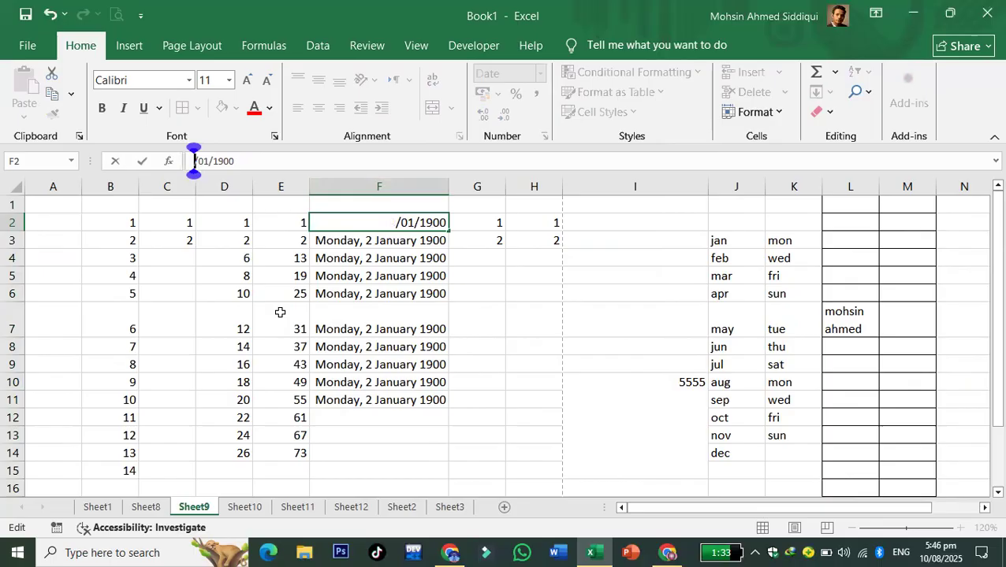
{"action": "type", "text": "10"}
{"action": "key", "text": "Right"}
{"action": "key", "text": "Delete"}
{"action": "key", "text": "Delete"}
{"action": "type", "text": "08"}
{"action": "key", "text": "Right"}
{"action": "key", "text": "Right"}
{"action": "key", "text": "Right"}
{"action": "key", "text": "Right"}
{"action": "key", "text": "Right"}
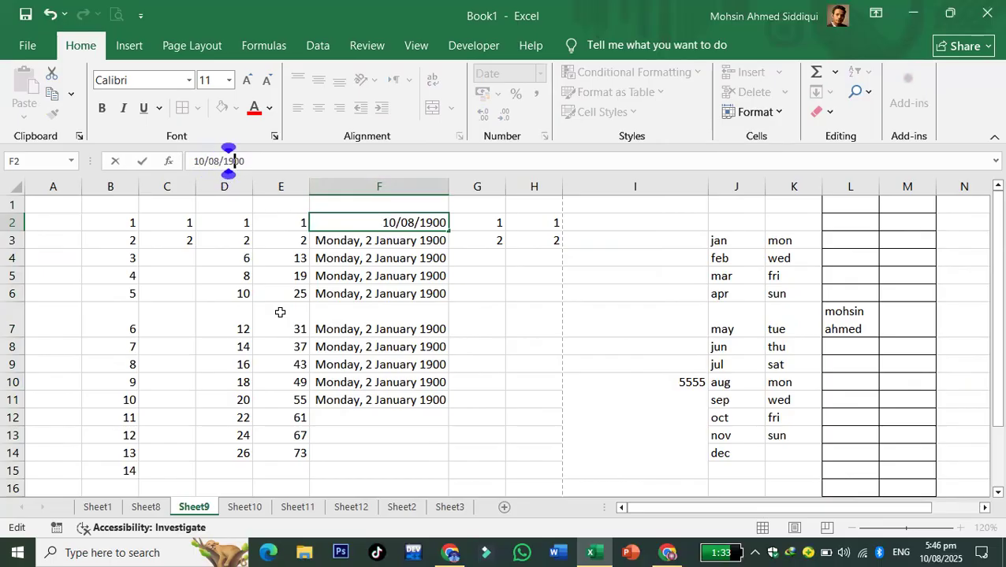
{"action": "key", "text": "BackSpace"}
{"action": "key", "text": "BackSpace"}
{"action": "key", "text": "BackSpace"}
{"action": "key", "text": "BackSpace"}
{"action": "type", "text": "2025"}
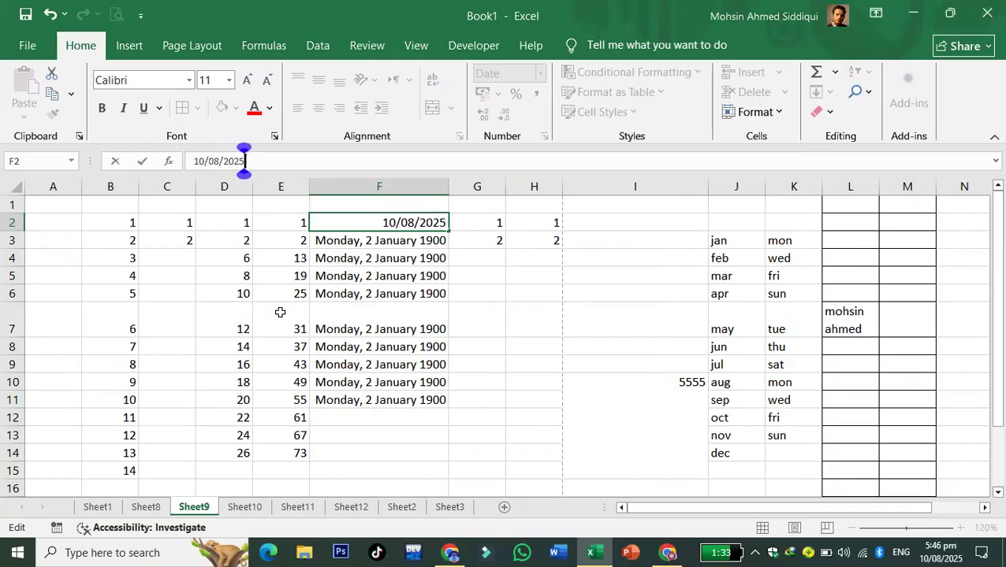
{"action": "key", "text": "Return"}
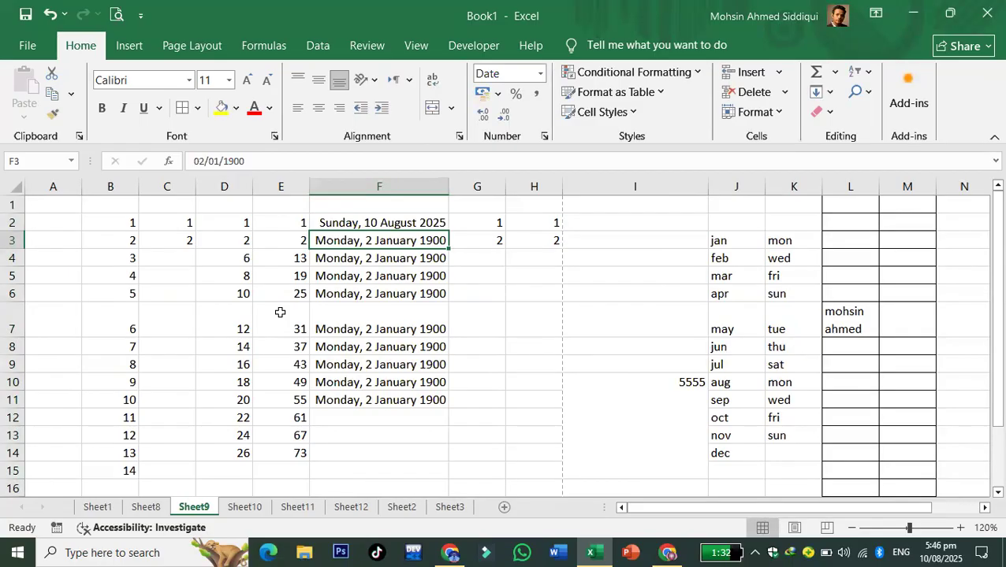
{"action": "left_click", "coordinate": [346, 223]}
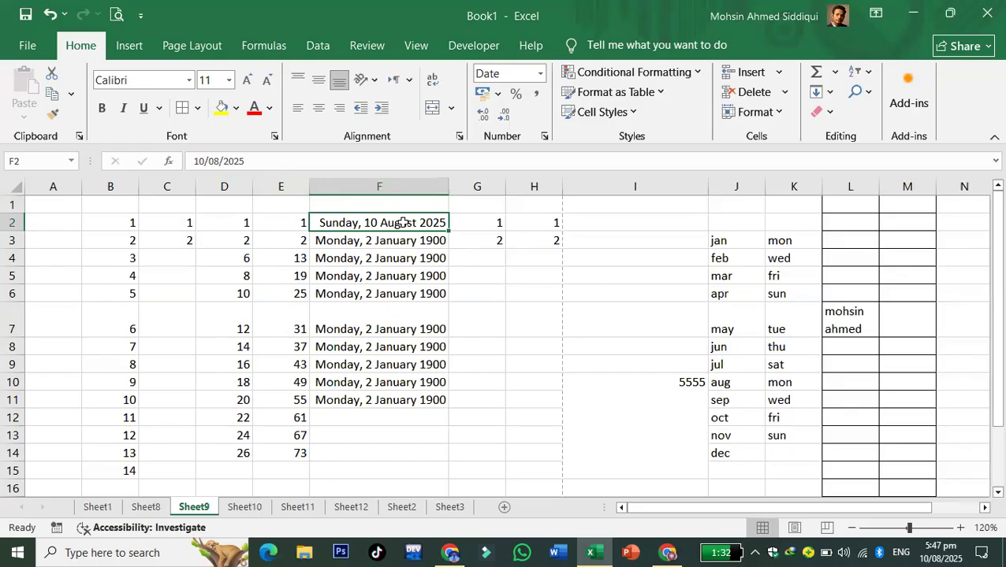
- Enter 56% in I5 with percentage formatting, then display it as 0.56
{"action": "left_click", "coordinate": [540, 74]}
{"action": "left_click", "coordinate": [542, 78]}
{"action": "left_click", "coordinate": [598, 275]}
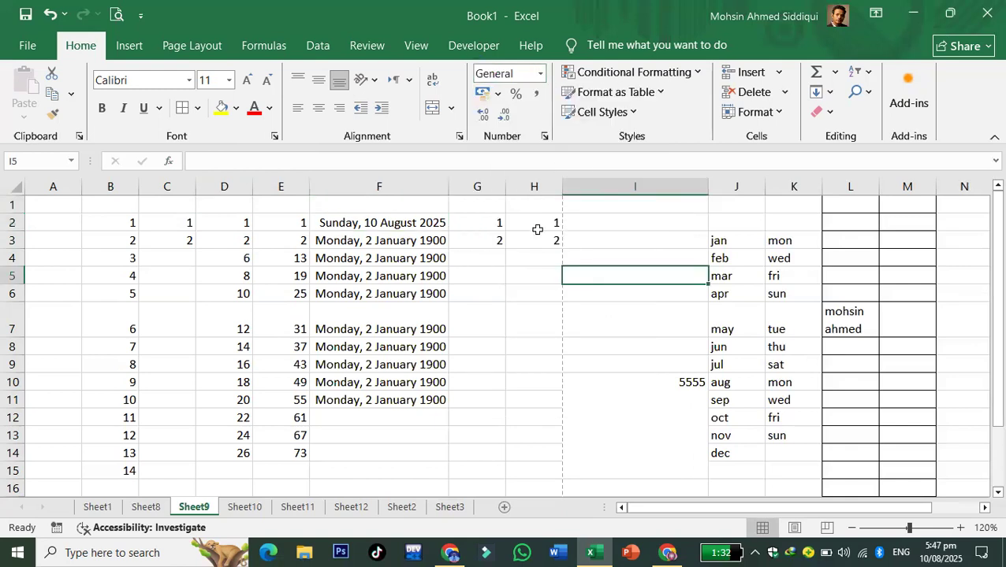
{"action": "left_click", "coordinate": [517, 97]}
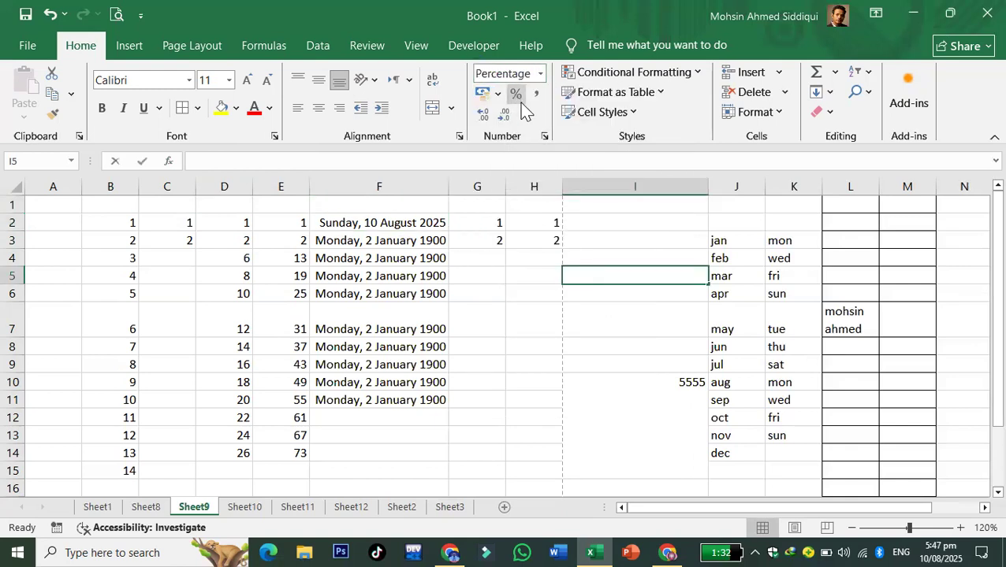
{"action": "type", "text": "56"}
{"action": "left_click", "coordinate": [579, 327]}
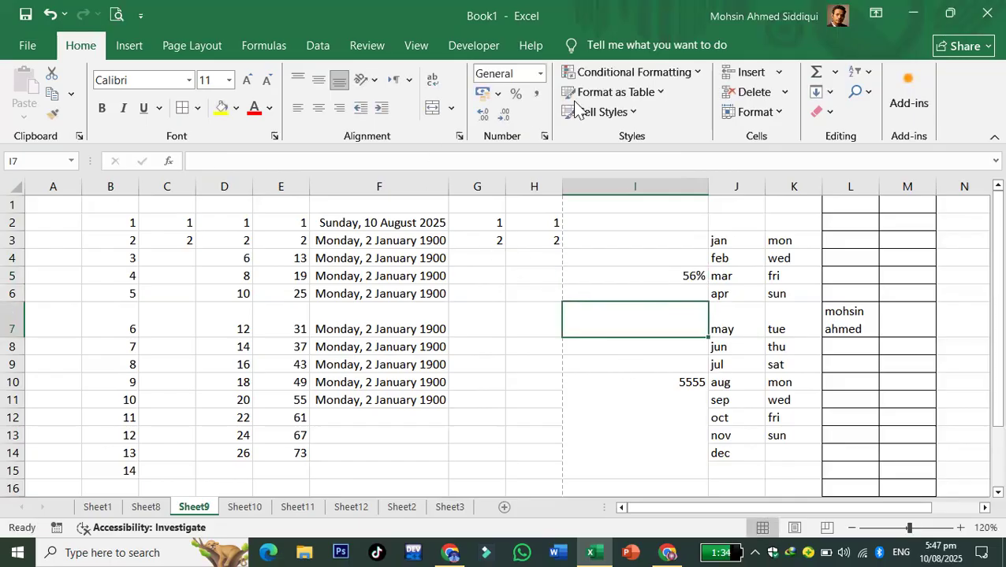
{"action": "left_click", "coordinate": [635, 278]}
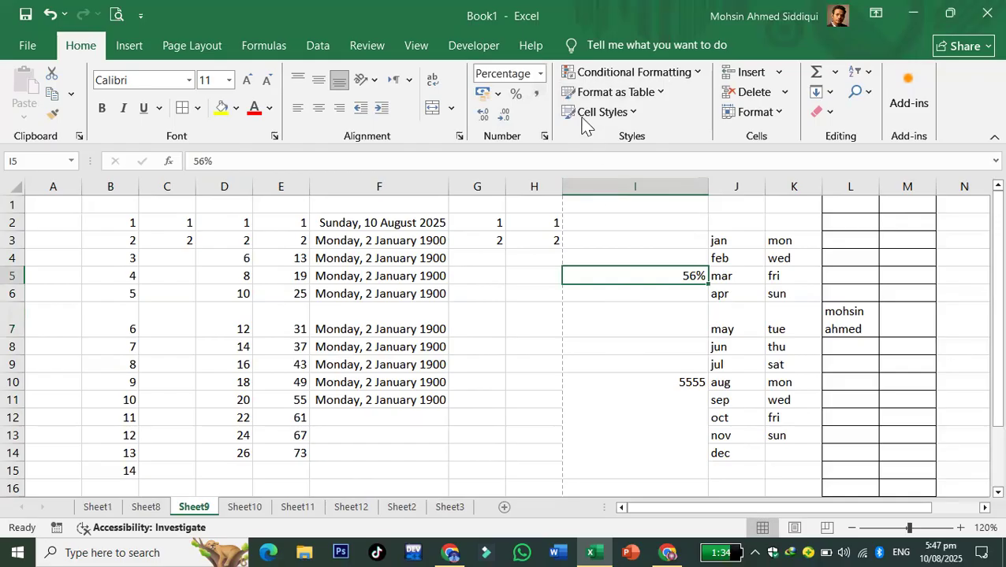
{"action": "left_click", "coordinate": [539, 95]}
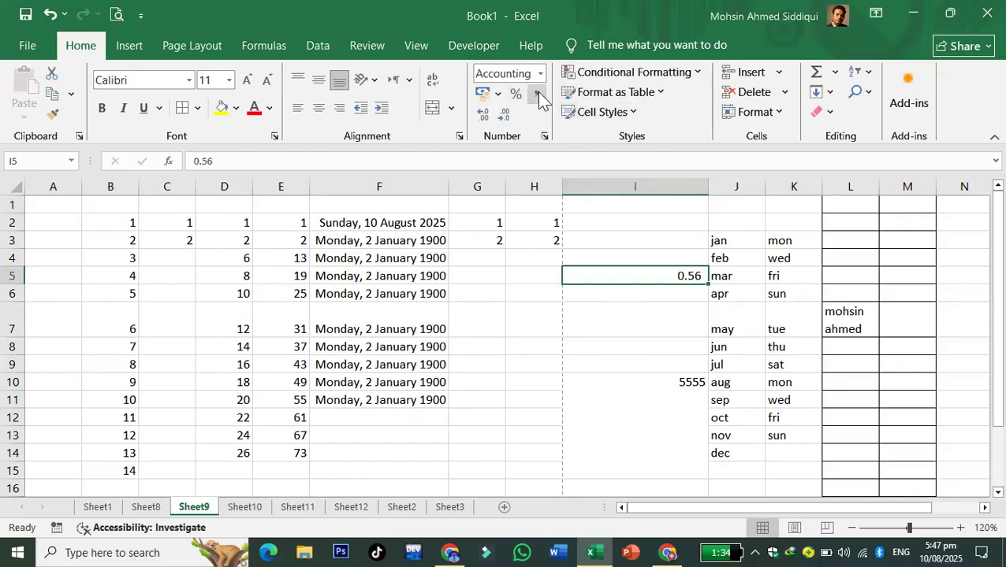
- Enter 56.5 in I3 and apply Number format so it shows 57
{"action": "left_click", "coordinate": [644, 234]}
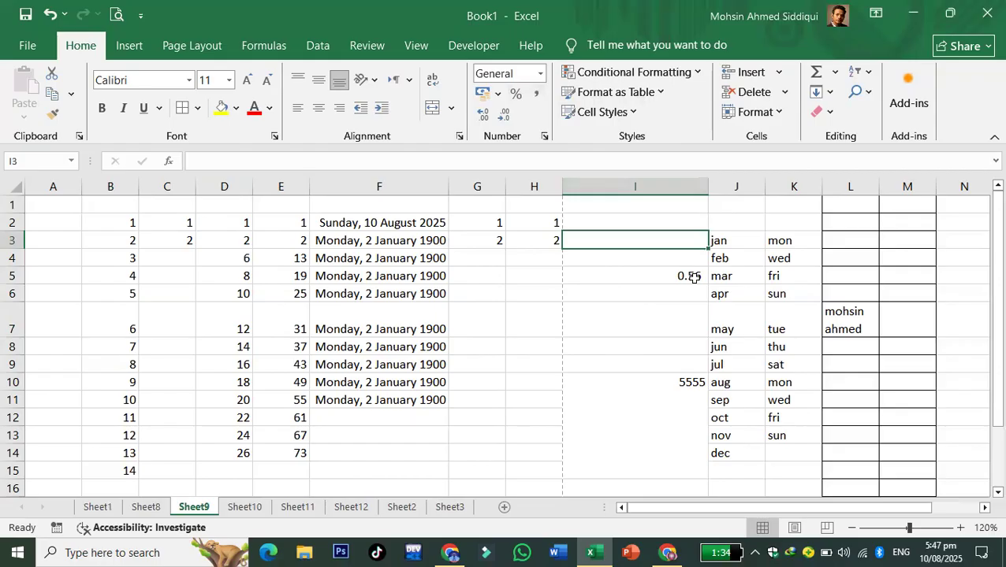
{"action": "type", "text": "56.5"}
{"action": "key", "text": "Return"}
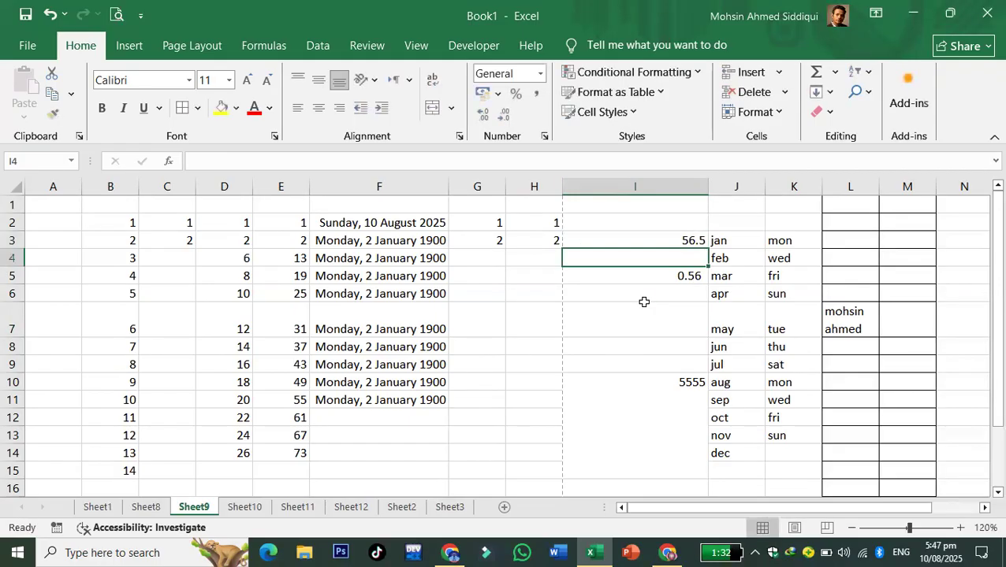
{"action": "left_click", "coordinate": [658, 240]}
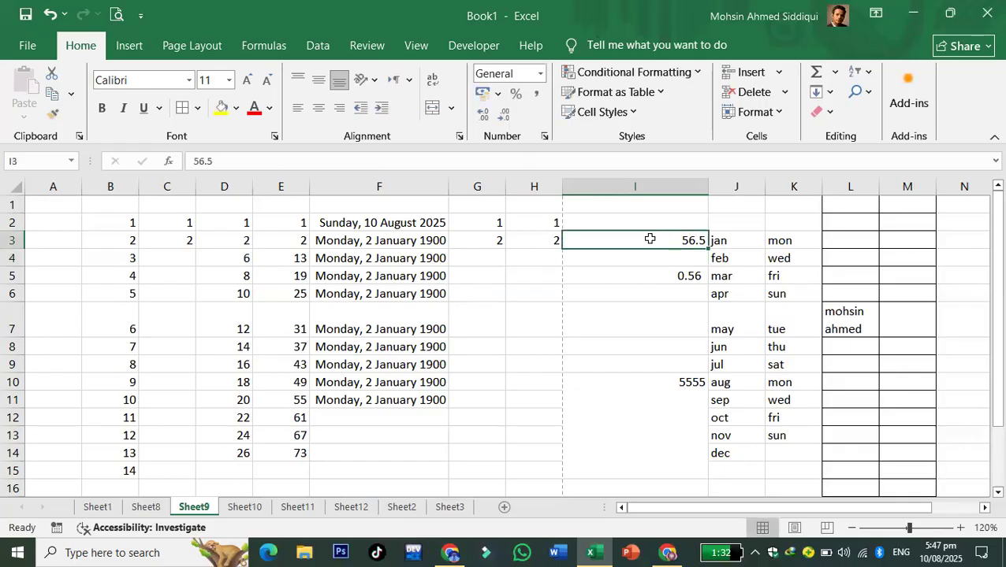
{"action": "left_click", "coordinate": [508, 121]}
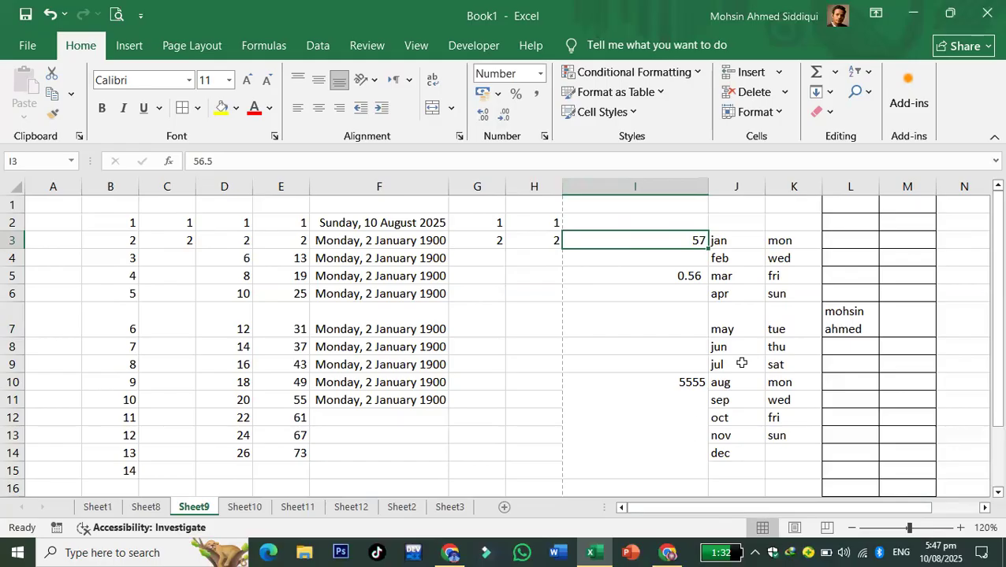
{"action": "left_click", "coordinate": [624, 306]}
{"action": "left_click", "coordinate": [615, 238]}
{"action": "left_click", "coordinate": [482, 115]}
{"action": "left_click", "coordinate": [482, 118]}
{"action": "left_click", "coordinate": [505, 116]}
{"action": "left_click", "coordinate": [505, 115]}
{"action": "left_click", "coordinate": [638, 293]}
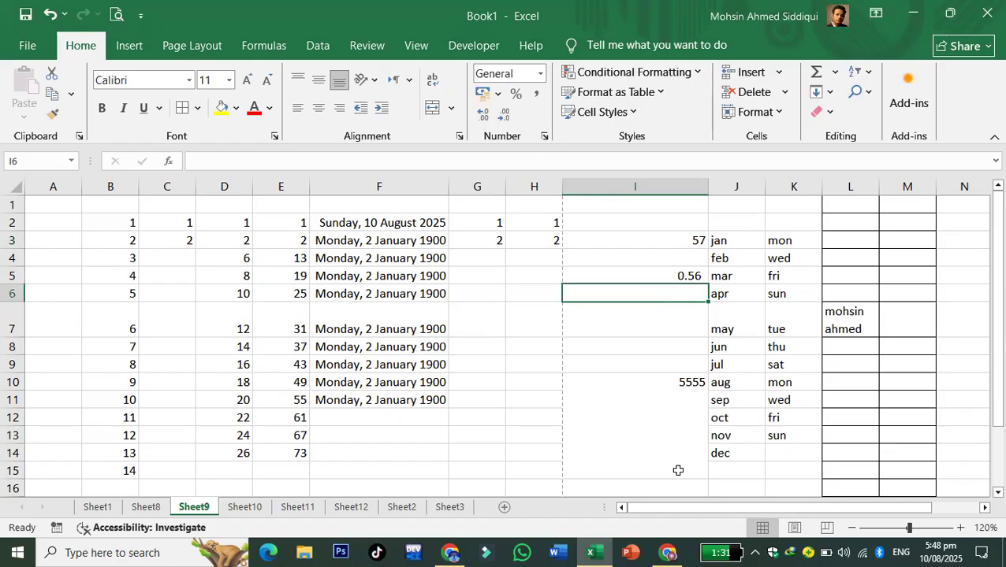
- On Sheet10, zoom in and fill column E from E2 with the series 1, 2 up to 20
{"action": "left_click", "coordinate": [252, 508]}
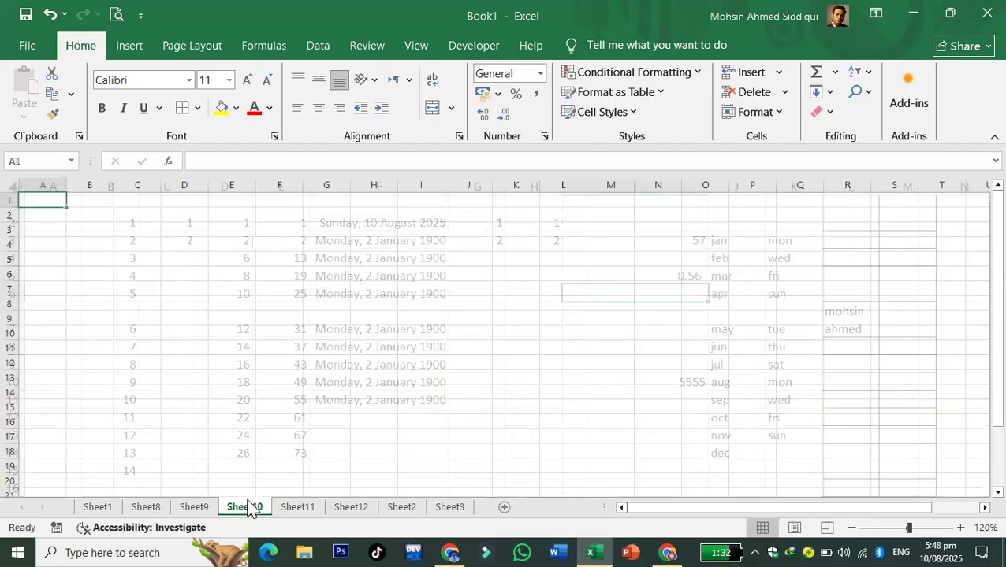
{"action": "left_click", "coordinate": [960, 527]}
{"action": "left_click", "coordinate": [960, 527]}
{"action": "left_click", "coordinate": [960, 528]}
{"action": "left_click", "coordinate": [365, 359]}
{"action": "left_click", "coordinate": [304, 225]}
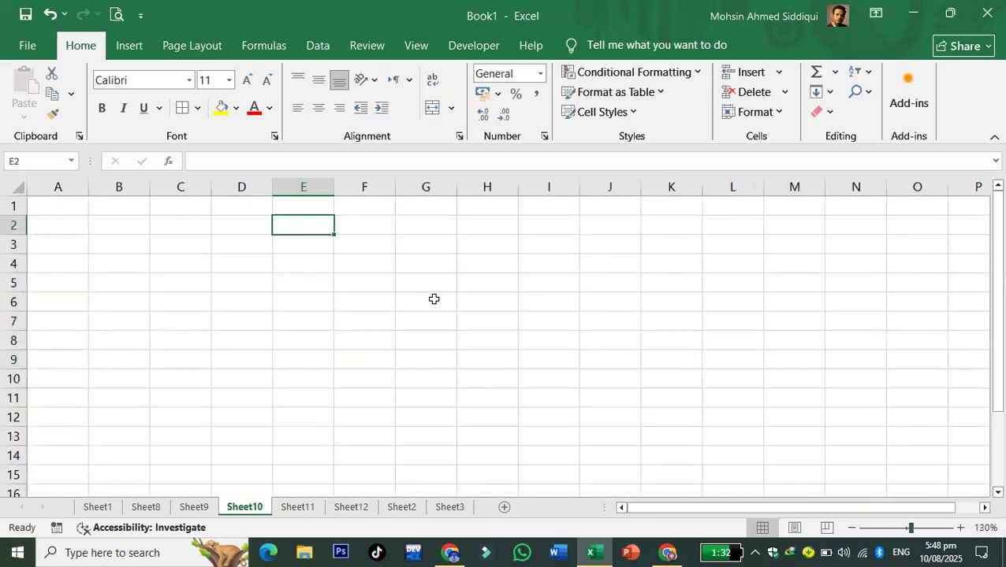
{"action": "type", "text": "1"}
{"action": "key", "text": "Return"}
{"action": "type", "text": "2"}
{"action": "left_click", "coordinate": [435, 299]}
{"action": "left_click_drag", "start_coordinate": [323, 225], "coordinate": [337, 462]}
- Fill column F from F2 with the series 2, 4 up to 40
{"action": "scroll", "coordinate": [462, 400], "scroll_direction": "up", "scroll_amount": 3}
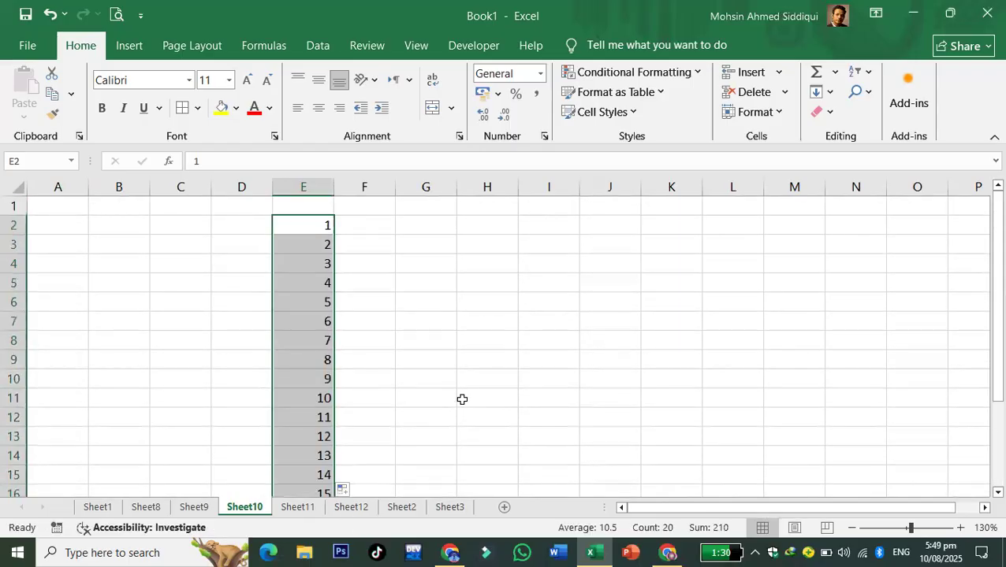
{"action": "left_click", "coordinate": [354, 223]}
{"action": "type", "text": "2"}
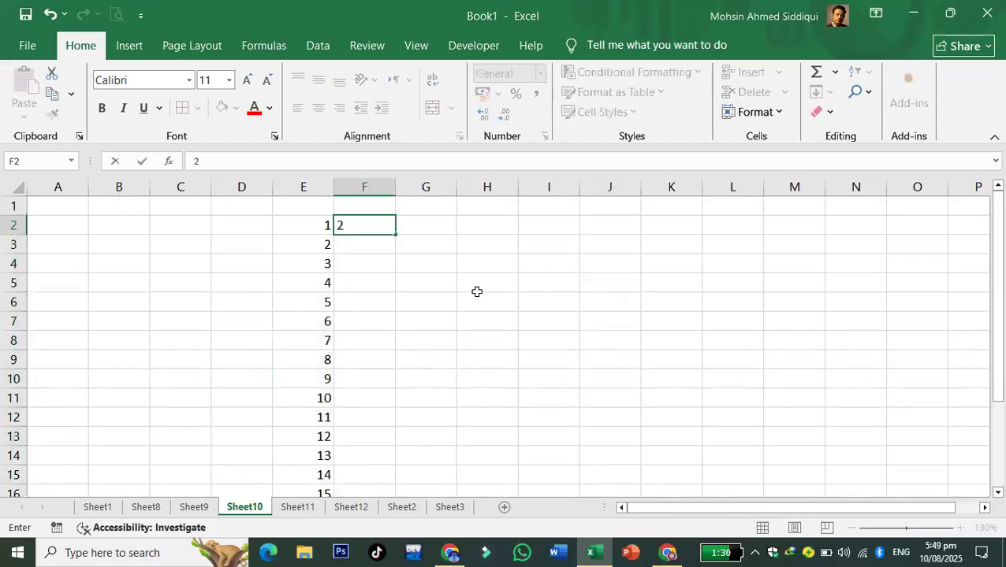
{"action": "key", "text": "Return"}
{"action": "type", "text": "4"}
{"action": "left_click_drag", "start_coordinate": [477, 292], "coordinate": [477, 304]}
{"action": "left_click_drag", "start_coordinate": [373, 233], "coordinate": [368, 457]}
{"action": "scroll", "coordinate": [475, 438], "scroll_direction": "up", "scroll_amount": 3}
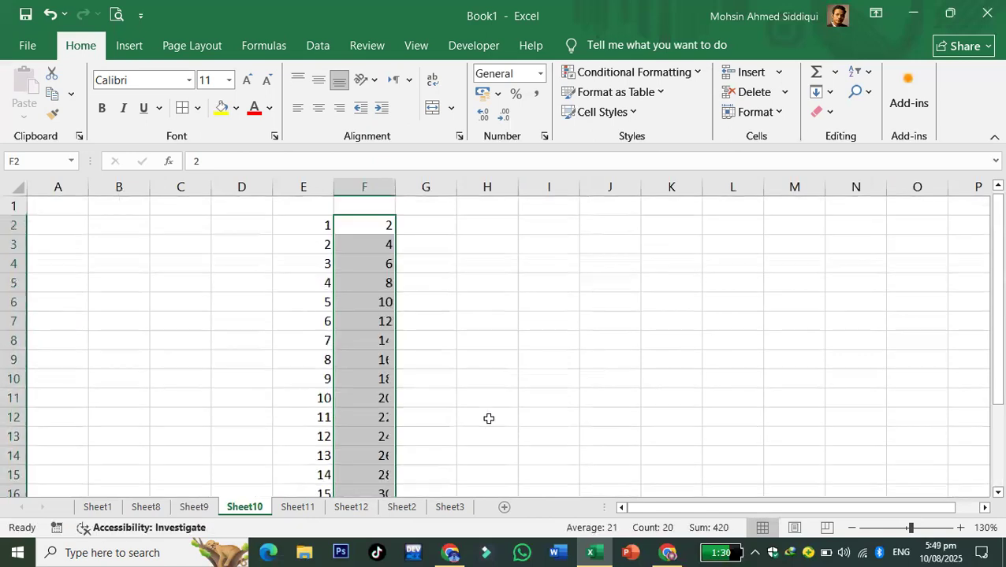
{"action": "left_click", "coordinate": [486, 340]}
- Fill column G from G2 with the series 3, 6 up to 60
{"action": "left_click", "coordinate": [421, 226]}
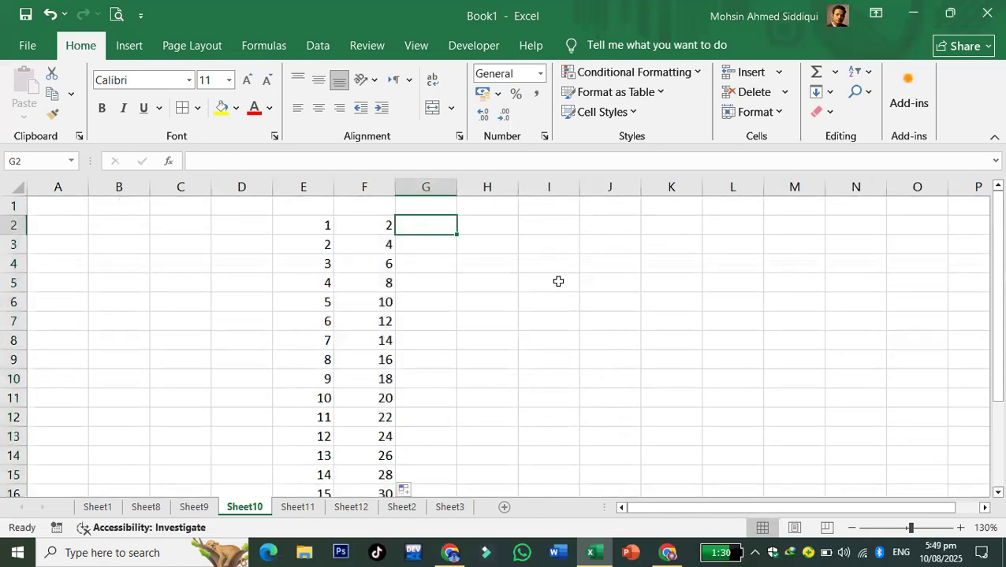
{"action": "type", "text": "3"}
{"action": "key", "text": "Return"}
{"action": "type", "text": "6"}
{"action": "left_click", "coordinate": [557, 282]}
{"action": "left_click_drag", "start_coordinate": [450, 226], "coordinate": [445, 459]}
{"action": "scroll", "coordinate": [582, 411], "scroll_direction": "up", "scroll_amount": 3}
{"action": "left_click", "coordinate": [549, 379]}
- Extend rows 2 and 3 right to column X, giving 1–20 and 2–40
{"action": "left_click_drag", "start_coordinate": [334, 225], "coordinate": [514, 233]}
{"action": "left_click_drag", "start_coordinate": [936, 508], "coordinate": [752, 508]}
{"action": "left_click", "coordinate": [572, 326]}
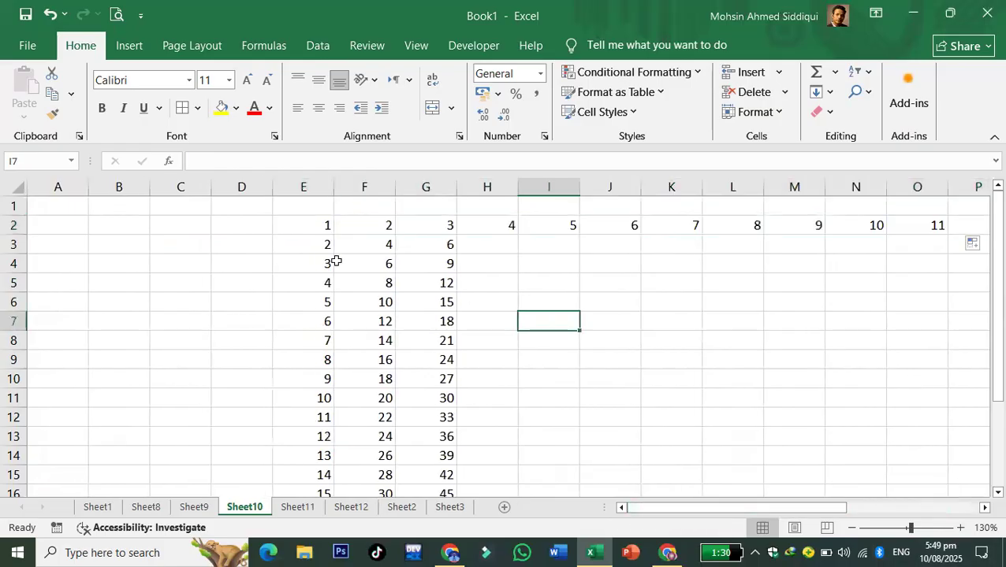
{"action": "left_click_drag", "start_coordinate": [314, 244], "coordinate": [870, 268]}
{"action": "left_click_drag", "start_coordinate": [870, 508], "coordinate": [527, 510]}
{"action": "left_click", "coordinate": [561, 413]}
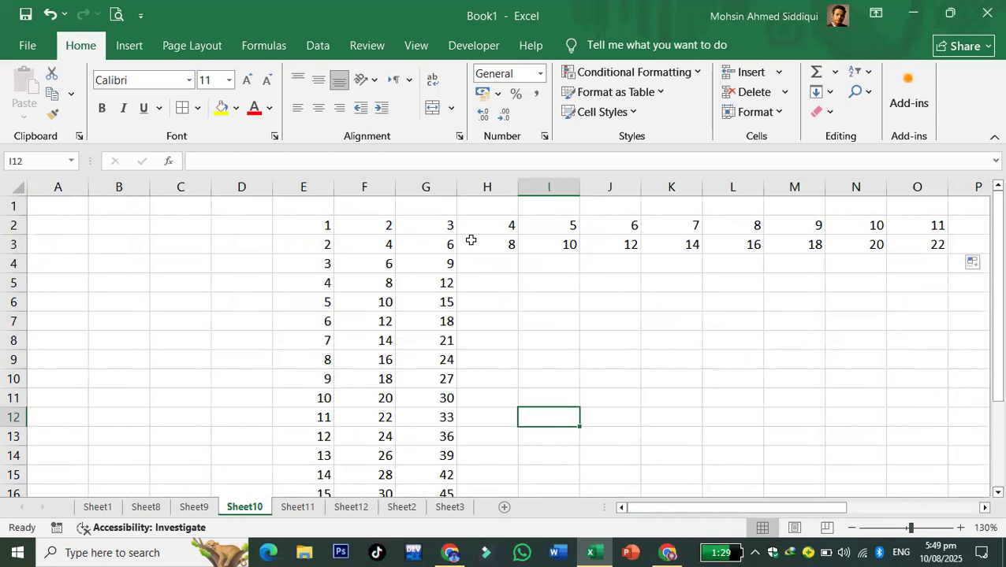
- Fill E2:X3 down to row 19 to complete the multiplication grid, then select all
{"action": "left_click_drag", "start_coordinate": [327, 226], "coordinate": [112, 242]}
{"action": "left_click", "coordinate": [861, 297]}
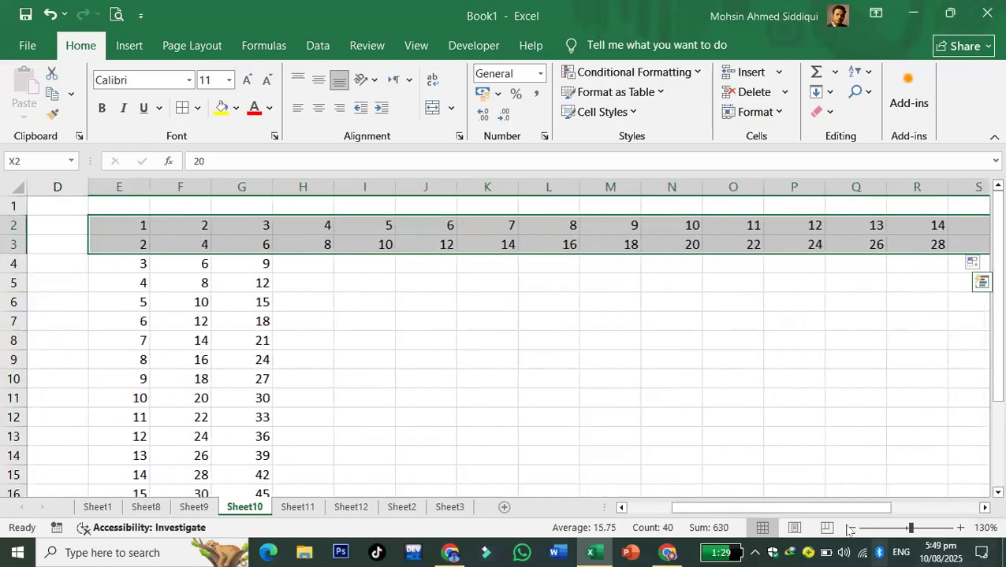
{"action": "left_click_drag", "start_coordinate": [780, 508], "coordinate": [986, 454]}
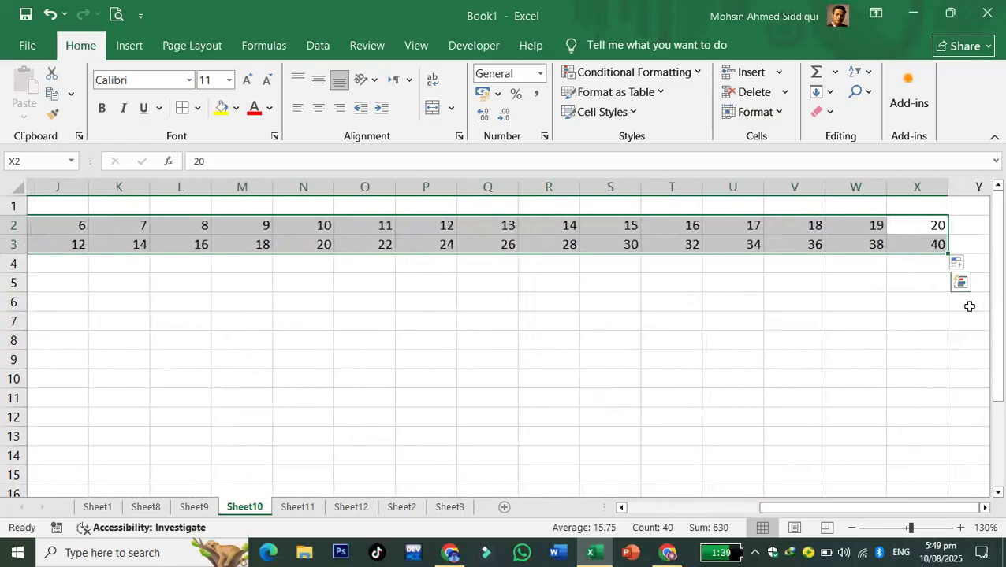
{"action": "left_click", "coordinate": [948, 254]}
{"action": "left_click_drag", "start_coordinate": [948, 256], "coordinate": [927, 429]}
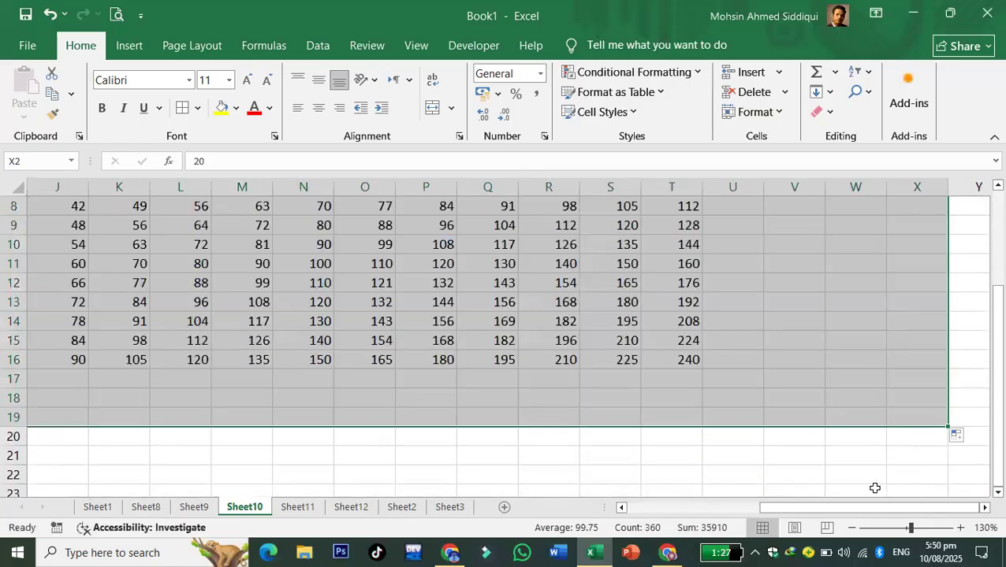
{"action": "scroll", "coordinate": [863, 477], "scroll_direction": "up", "scroll_amount": 3}
{"action": "left_click_drag", "start_coordinate": [832, 514], "coordinate": [698, 514]}
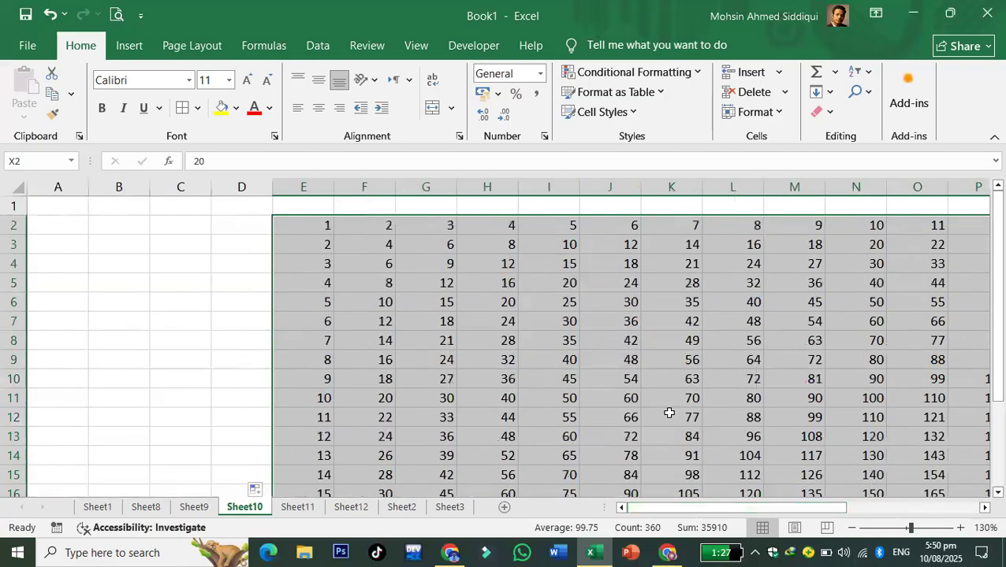
{"action": "left_click", "coordinate": [668, 404]}
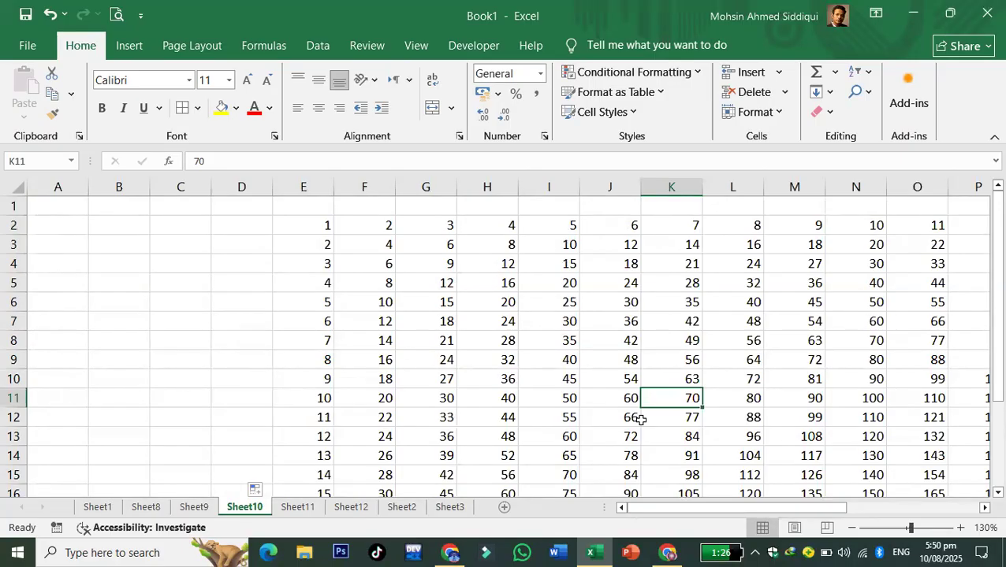
{"action": "key", "text": "ctrl+a"}
- Delete the multiplication table and resize columns A–D, narrowing A and widening B
{"action": "key", "text": "Delete"}
{"action": "left_click", "coordinate": [634, 420]}
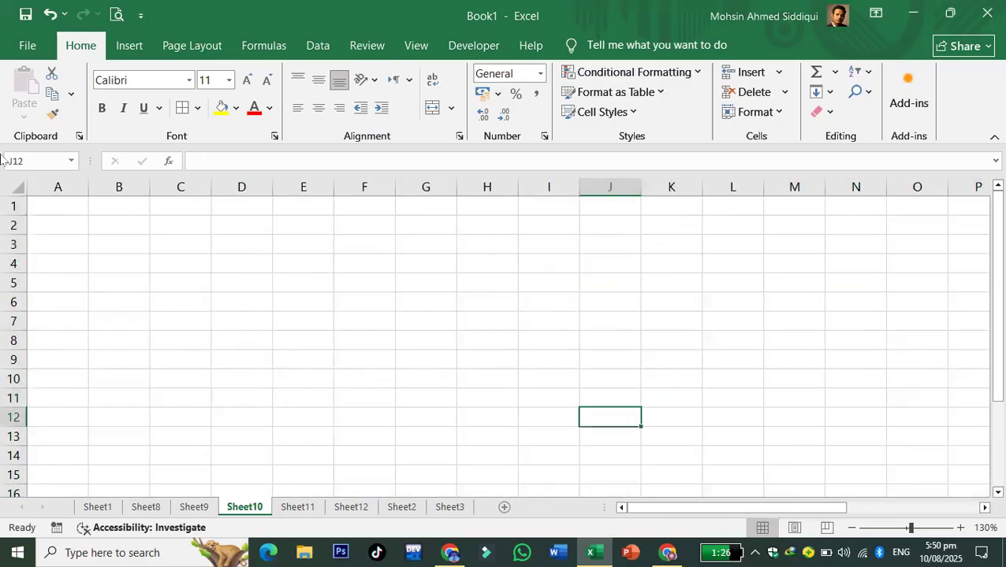
{"action": "left_click_drag", "start_coordinate": [88, 189], "coordinate": [67, 198]}
{"action": "left_click_drag", "start_coordinate": [126, 189], "coordinate": [316, 209]}
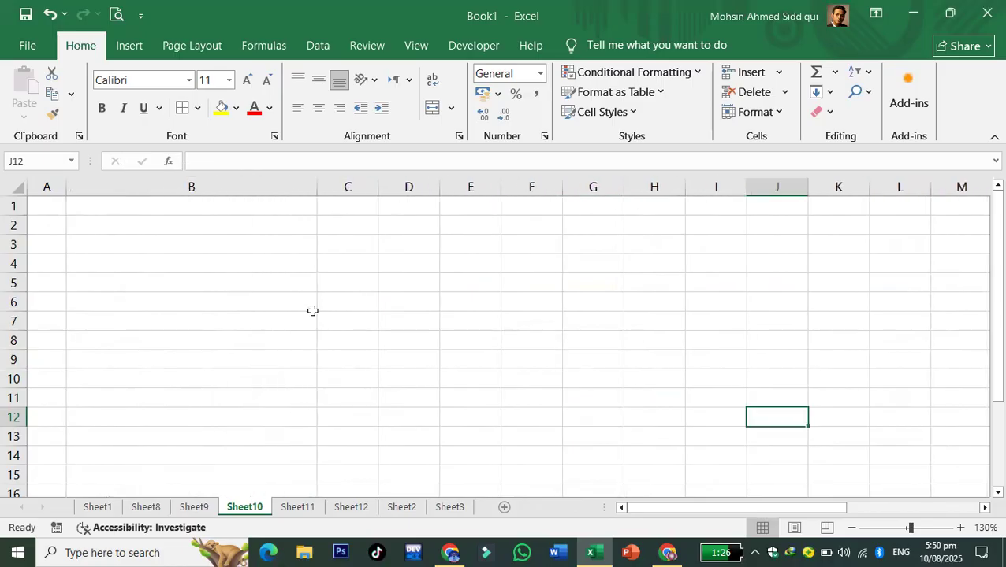
{"action": "left_click_drag", "start_coordinate": [377, 188], "coordinate": [372, 188]}
{"action": "left_click_drag", "start_coordinate": [434, 189], "coordinate": [468, 190]}
- Apply All Borders to A1:D96 and preview the sheet for printing
{"action": "left_click_drag", "start_coordinate": [63, 206], "coordinate": [398, 452]}
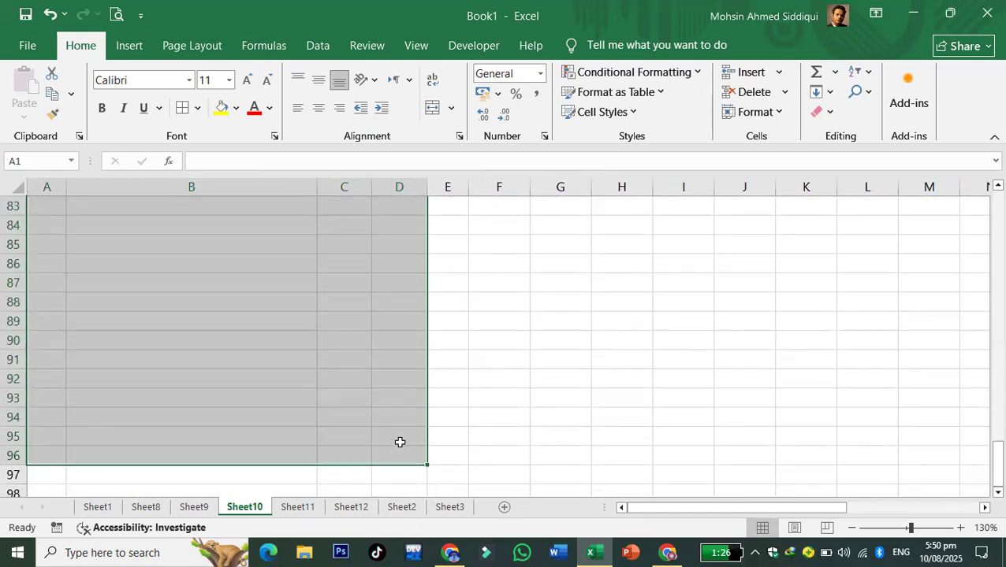
{"action": "left_click", "coordinate": [182, 108]}
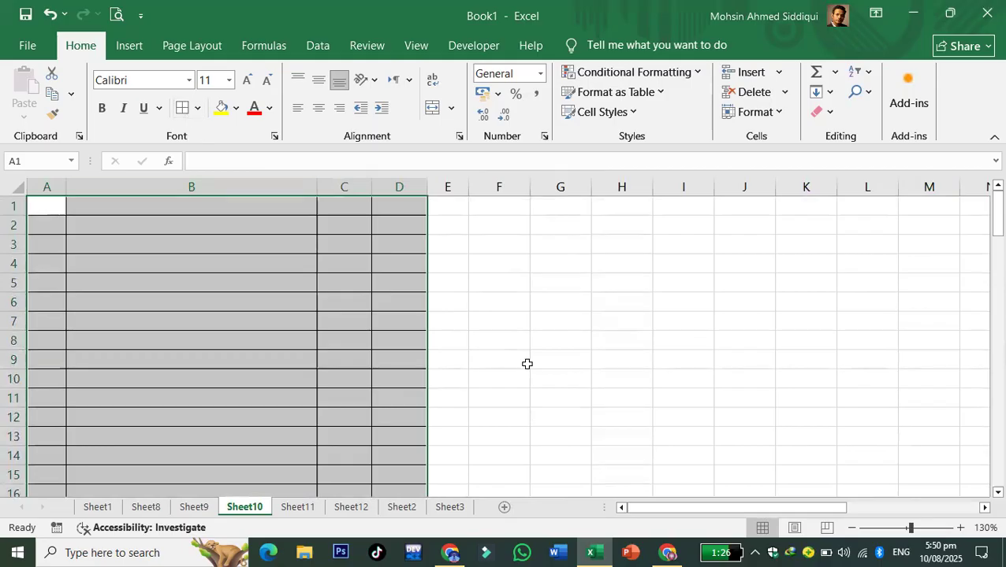
{"action": "left_click", "coordinate": [552, 363]}
{"action": "left_click", "coordinate": [117, 14]}
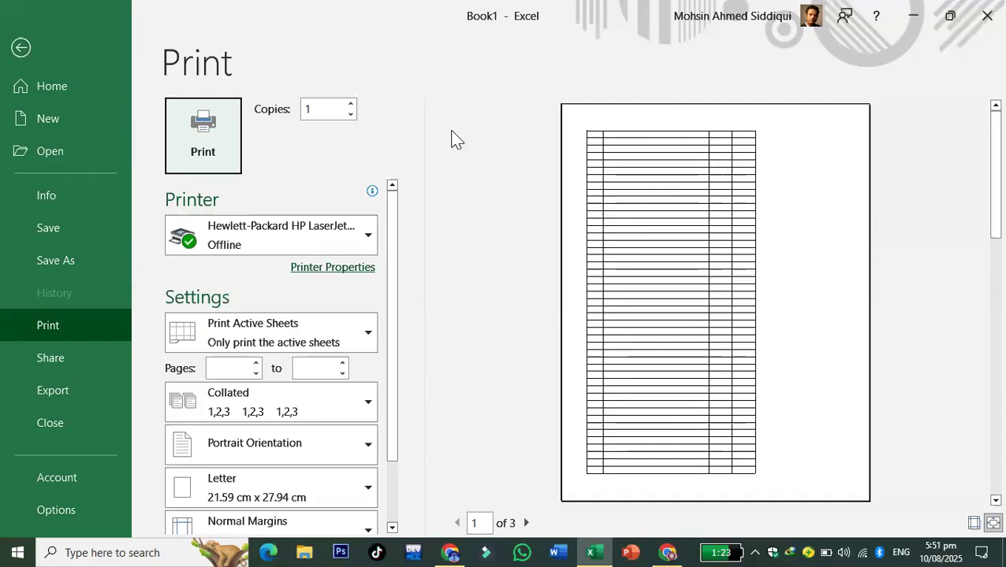
{"action": "left_click", "coordinate": [24, 48]}
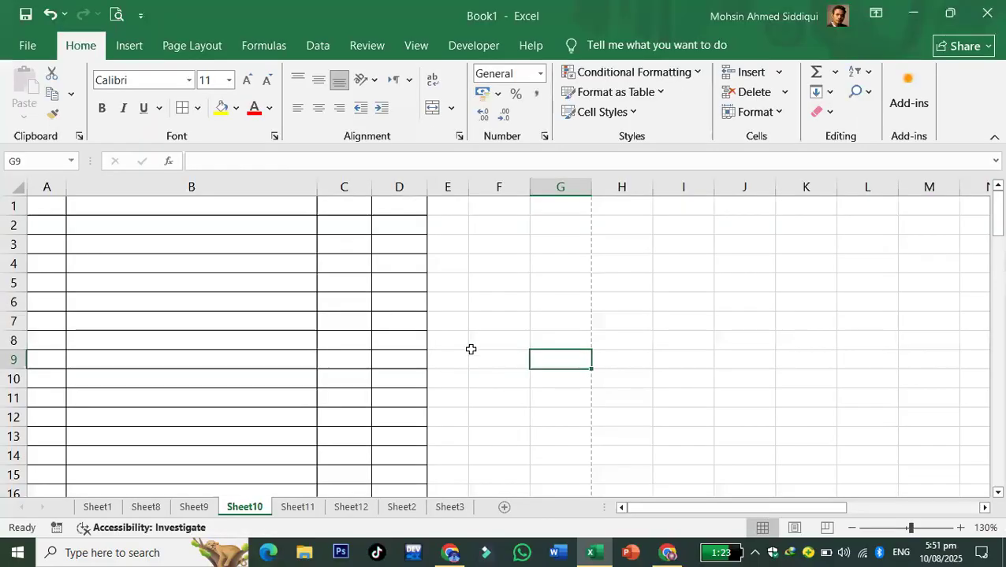